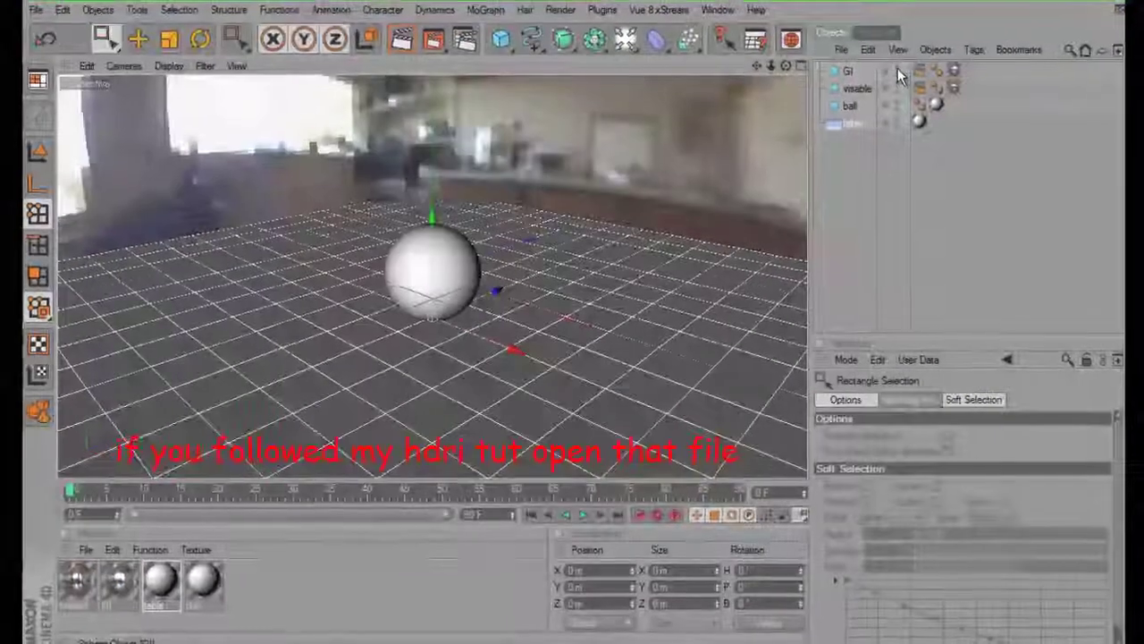
# - Hide the 'visable' HDRI backdrop and the ball, and add a Capsule at the origin
pyautogui.click(901, 83)
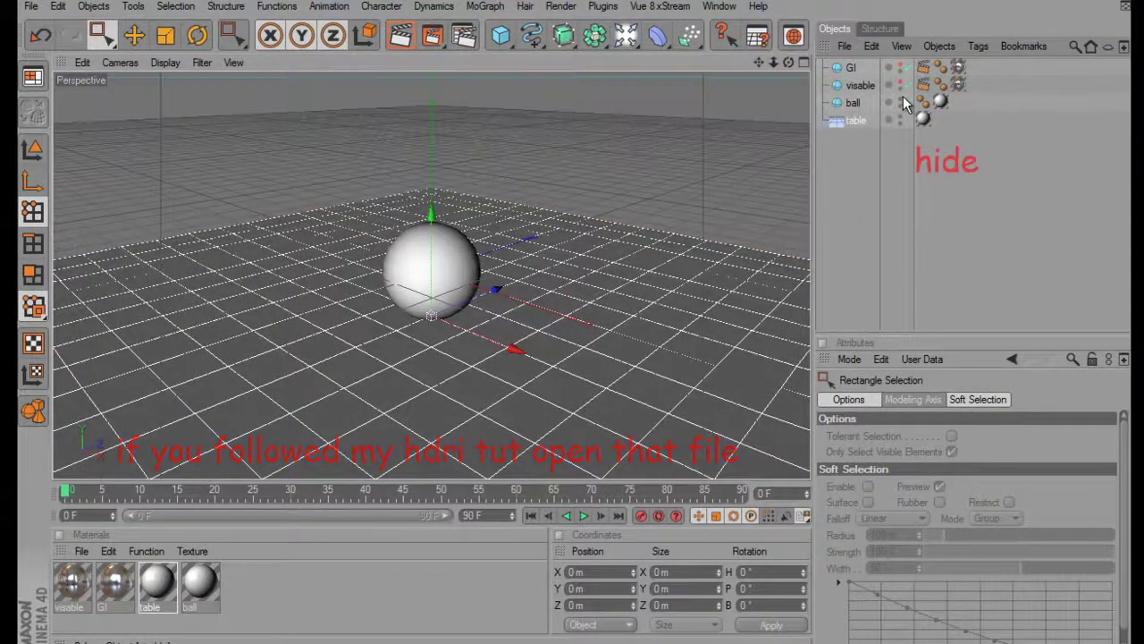
pyautogui.click(902, 101)
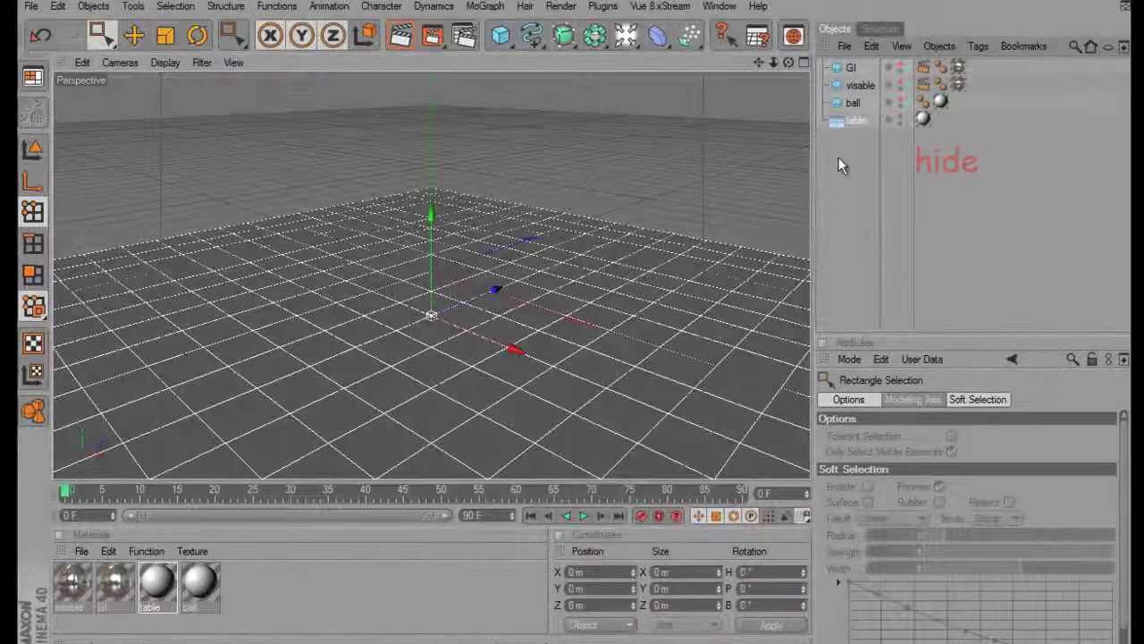
pyautogui.click(501, 36)
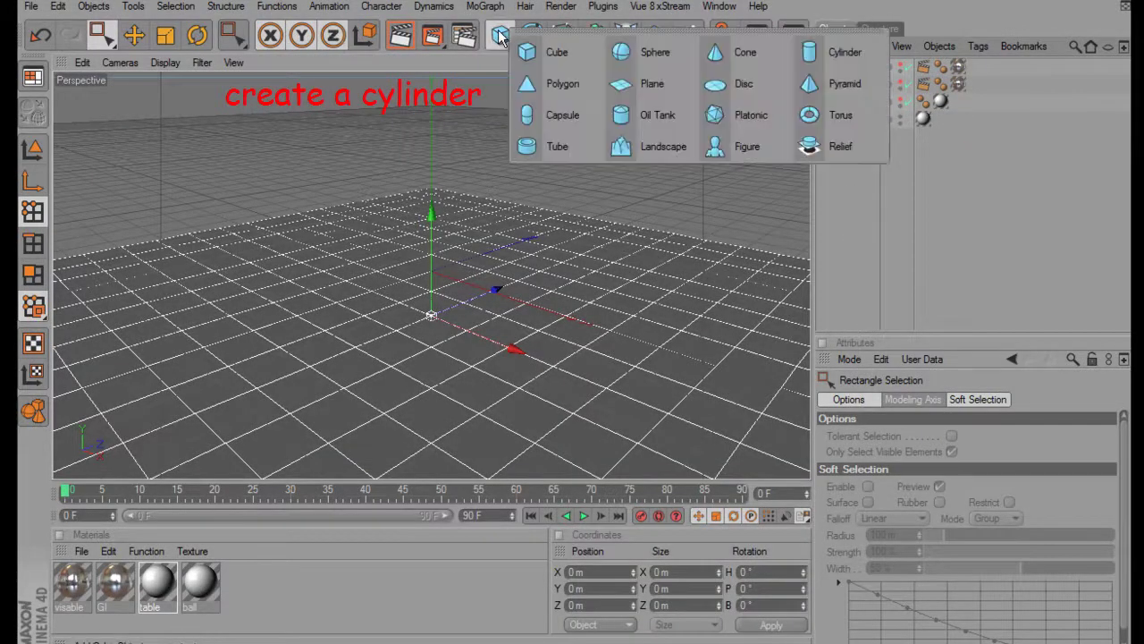
pyautogui.click(550, 106)
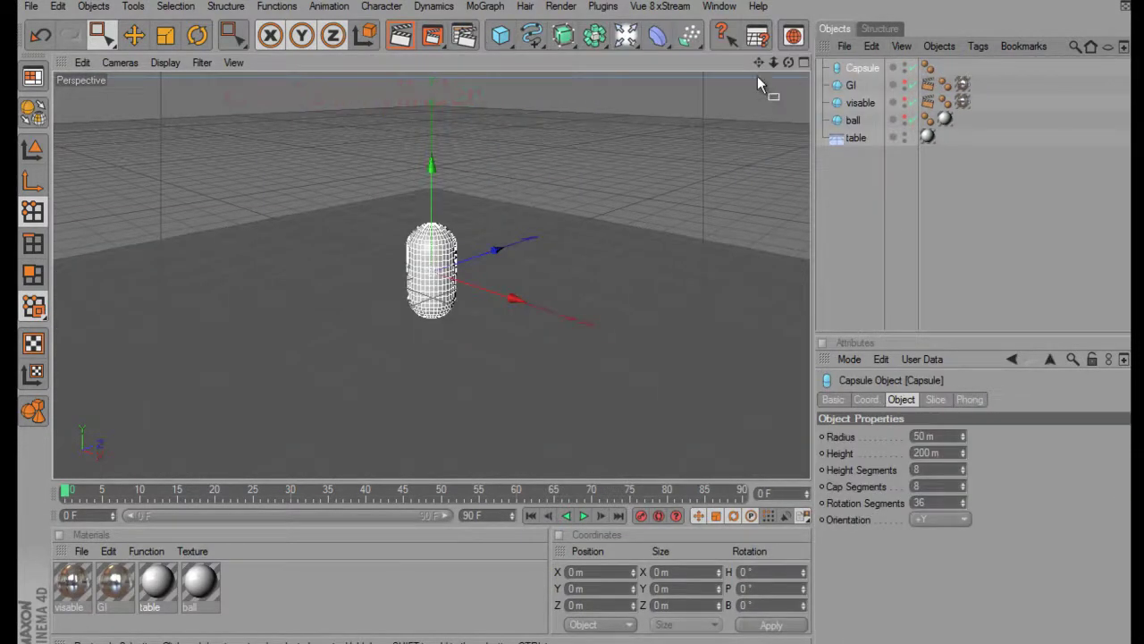
# - Maximize the Front view and pan so the capsule sits higher
pyautogui.moveTo(788, 62); pyautogui.dragTo(575, 320)
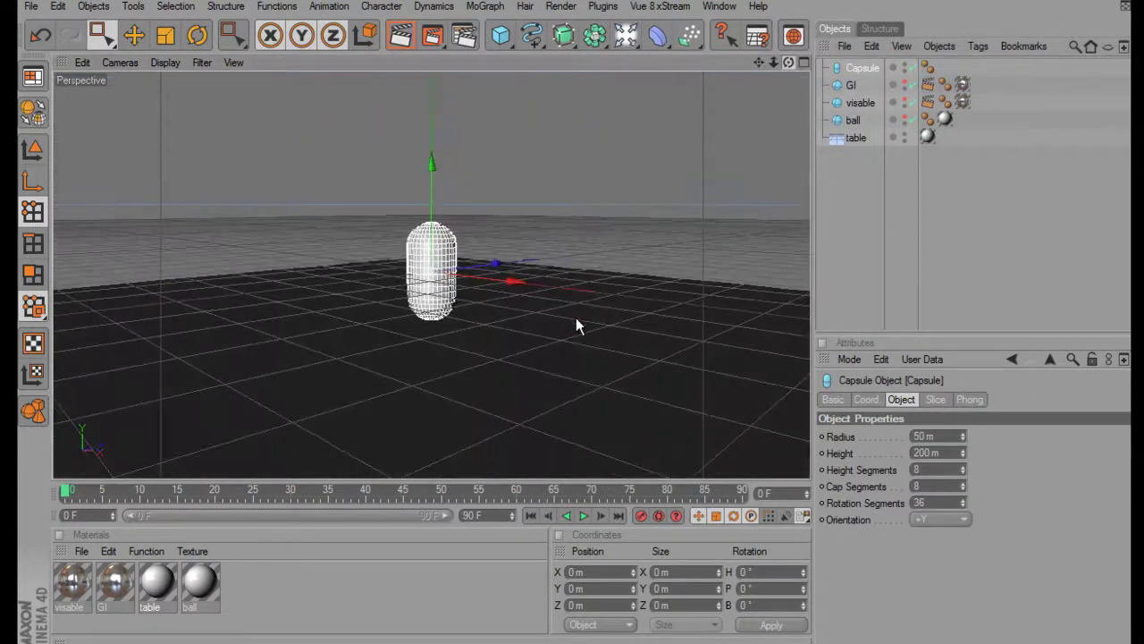
pyautogui.click(803, 62)
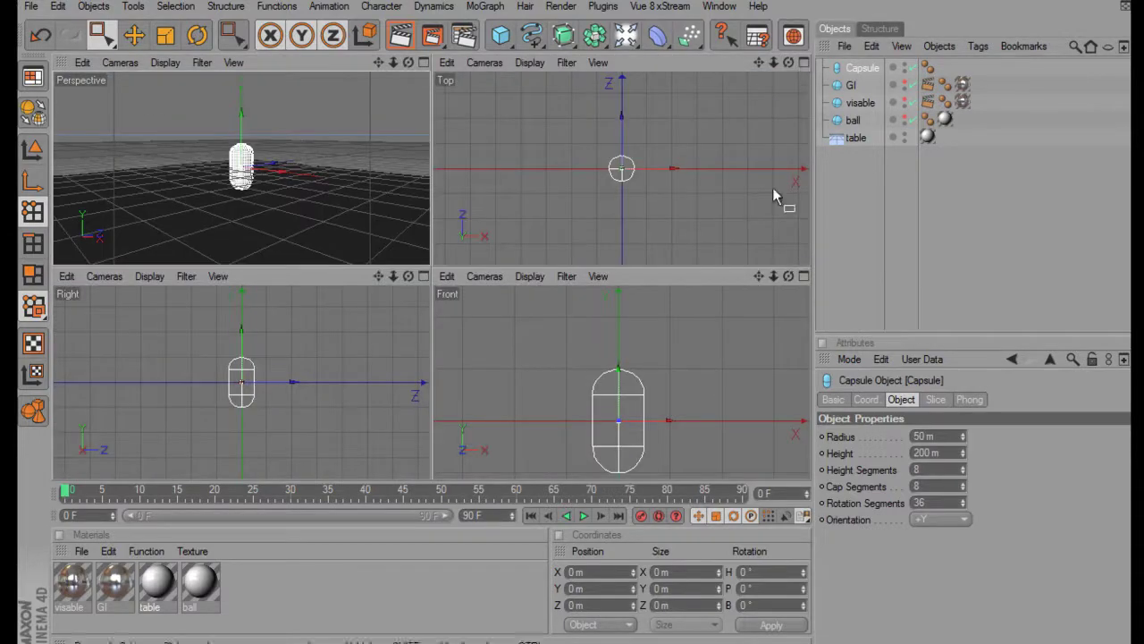
pyautogui.click(804, 276)
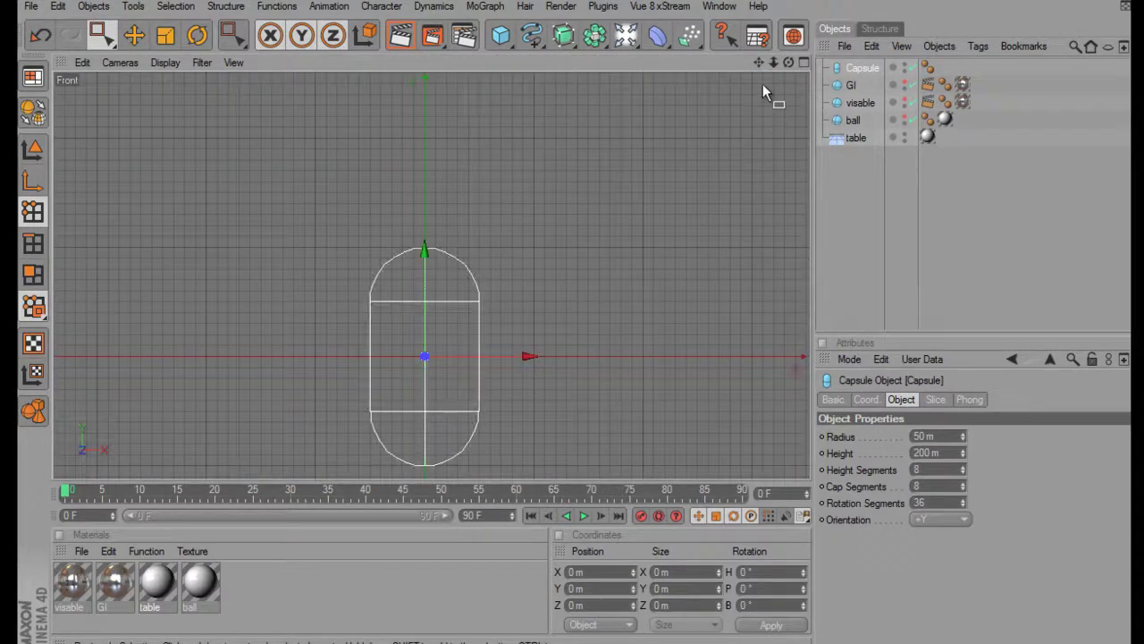
pyautogui.moveTo(759, 62); pyautogui.dragTo(575, 313)
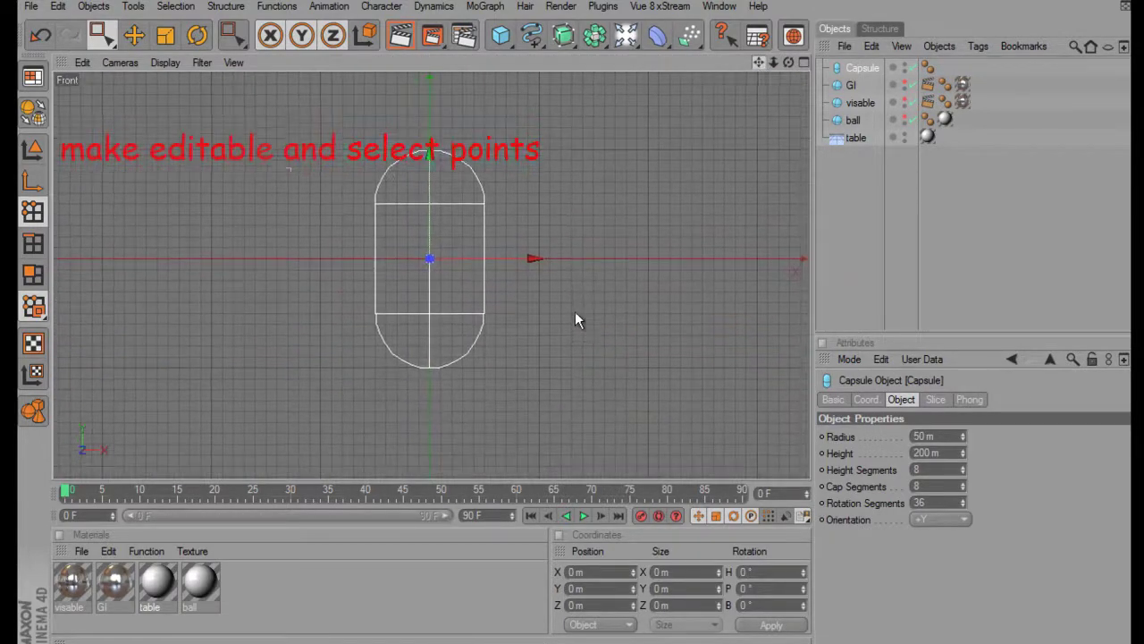
# - Make the capsule editable and delete all points below its top dome, including hidden ones
pyautogui.click(32, 112)
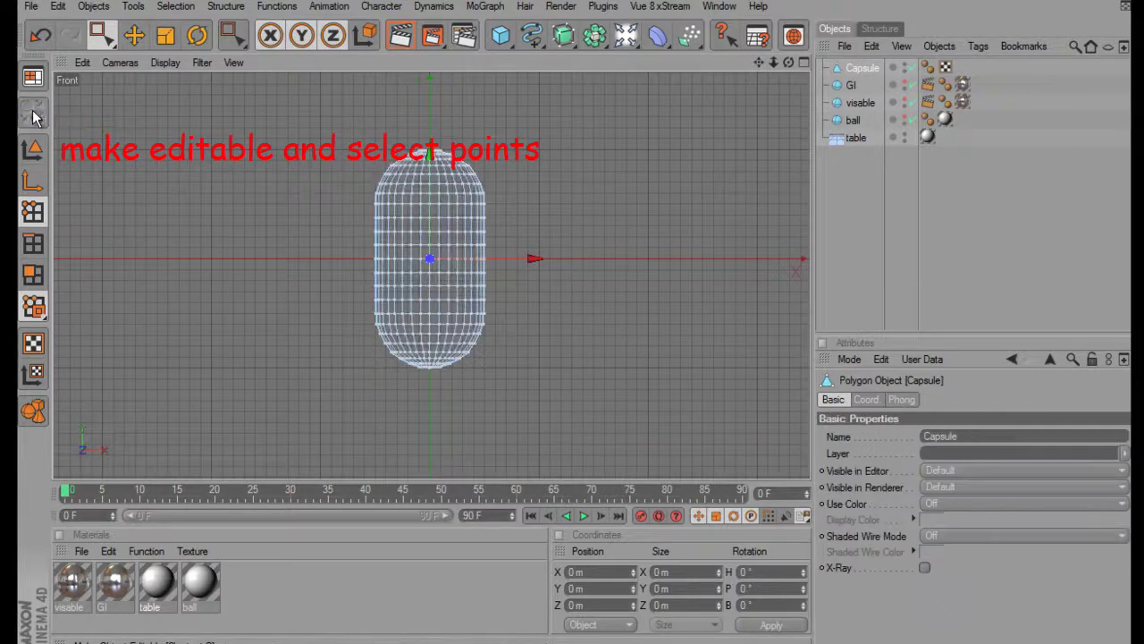
pyautogui.click(32, 210)
pyautogui.click(101, 34)
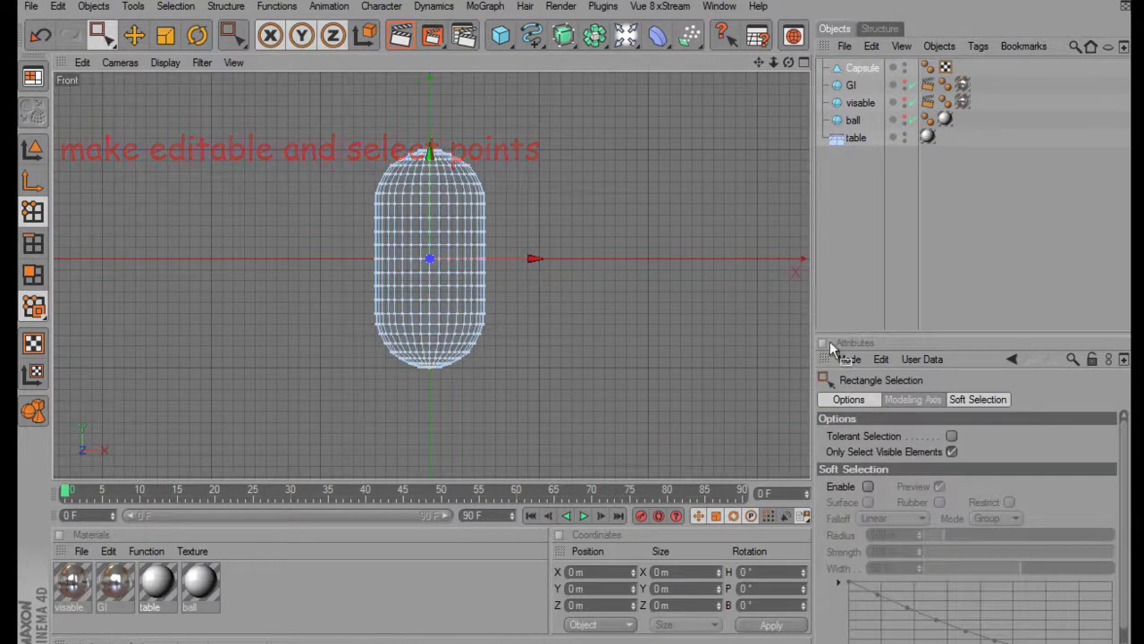
pyautogui.click(951, 452)
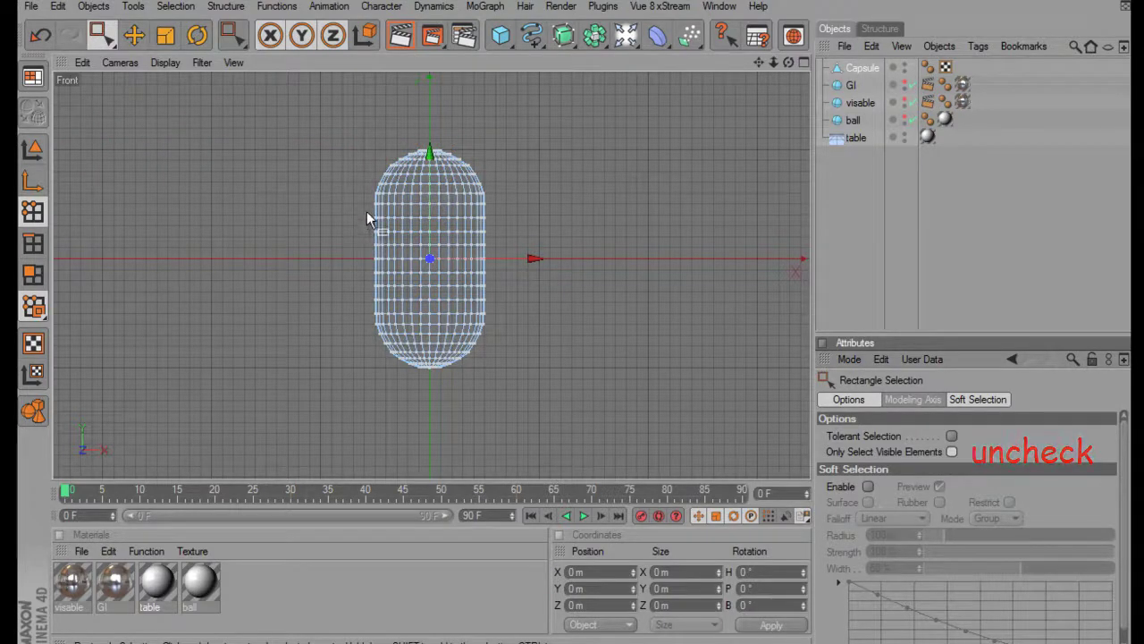
pyautogui.moveTo(366, 212); pyautogui.dragTo(537, 384)
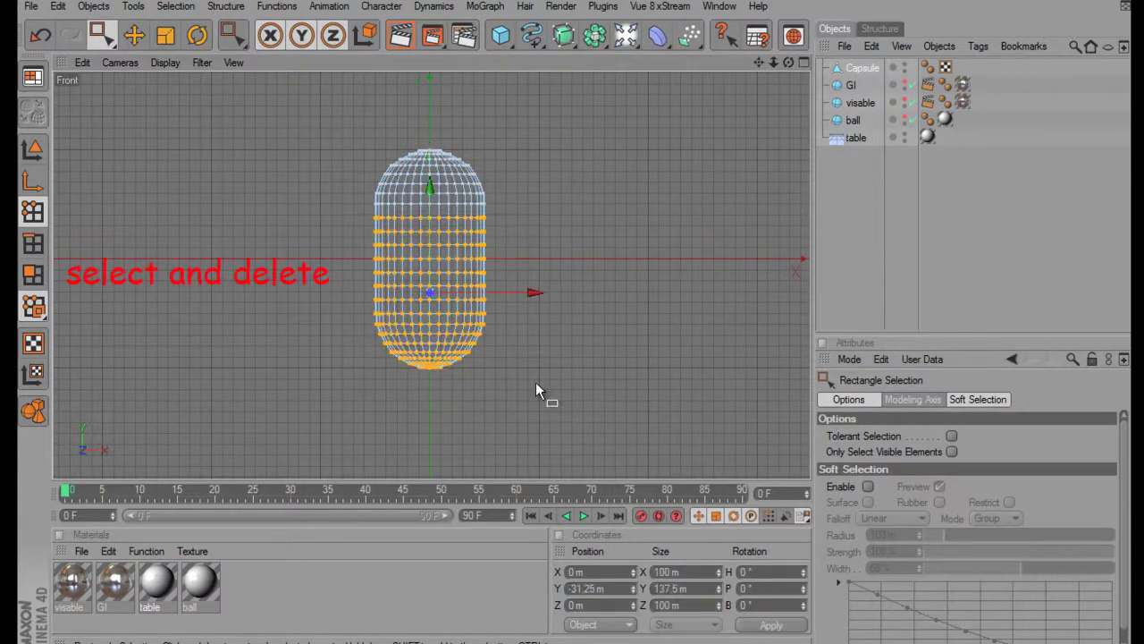
pyautogui.press('Delete')
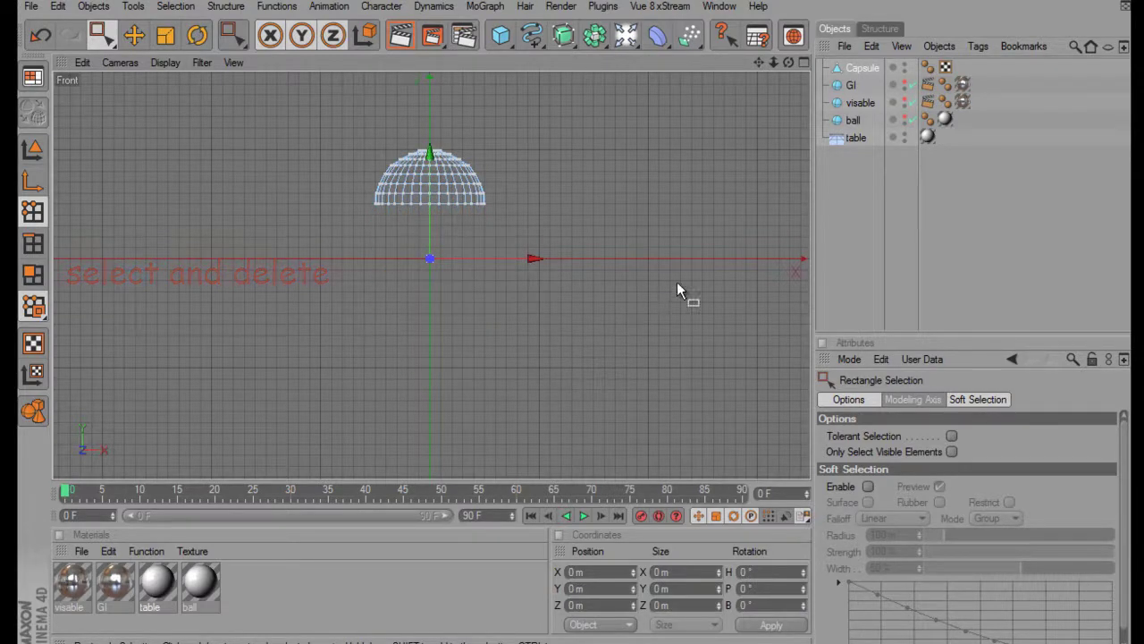
# - In the Perspective view, lower the dome to about -150 m on Y, onto the floor
pyautogui.click(804, 63)
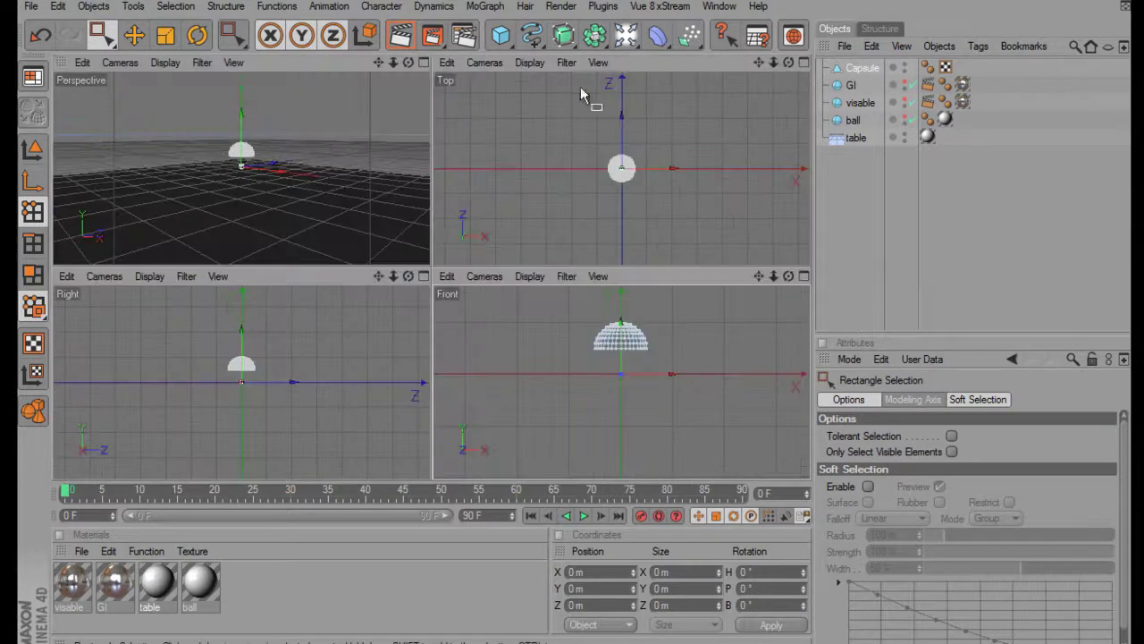
pyautogui.click(424, 63)
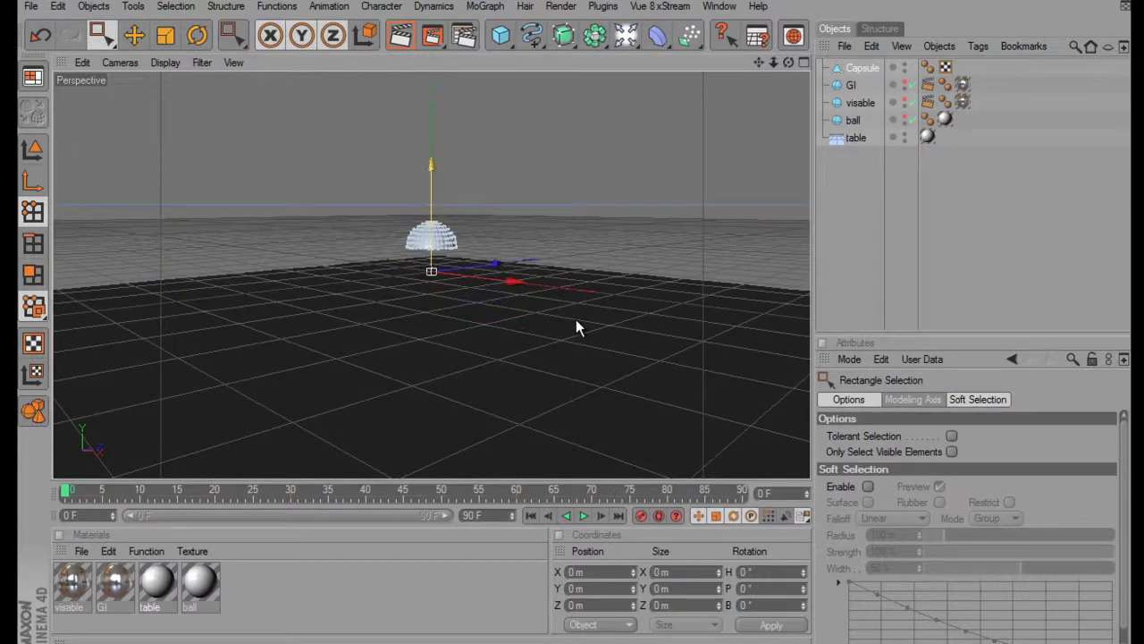
pyautogui.click(40, 161)
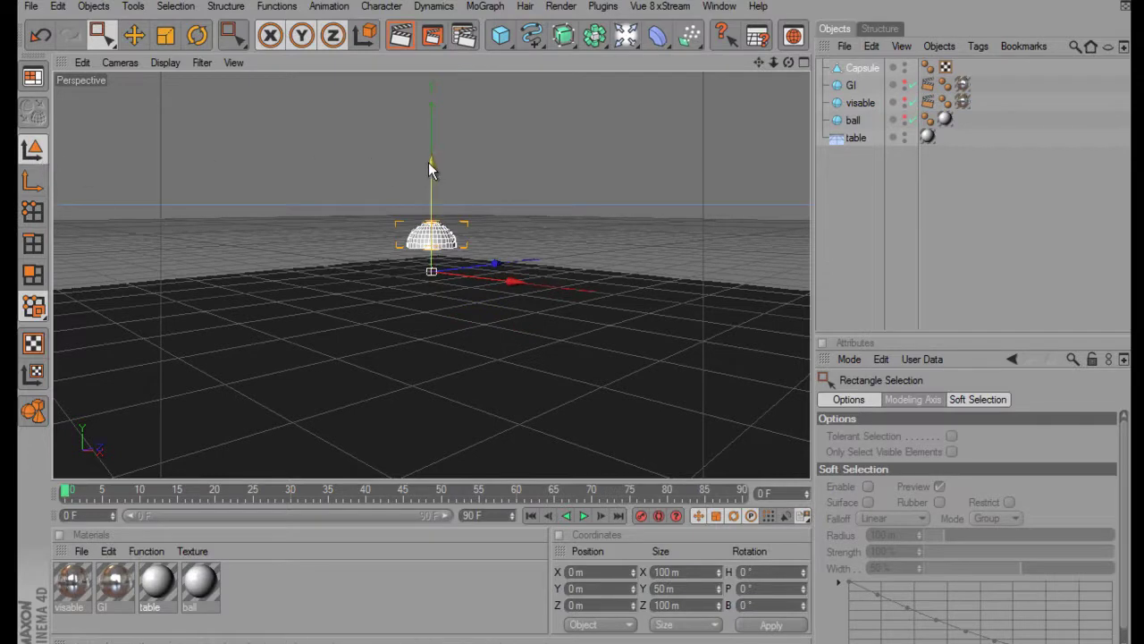
pyautogui.moveTo(433, 164); pyautogui.dragTo(575, 318)
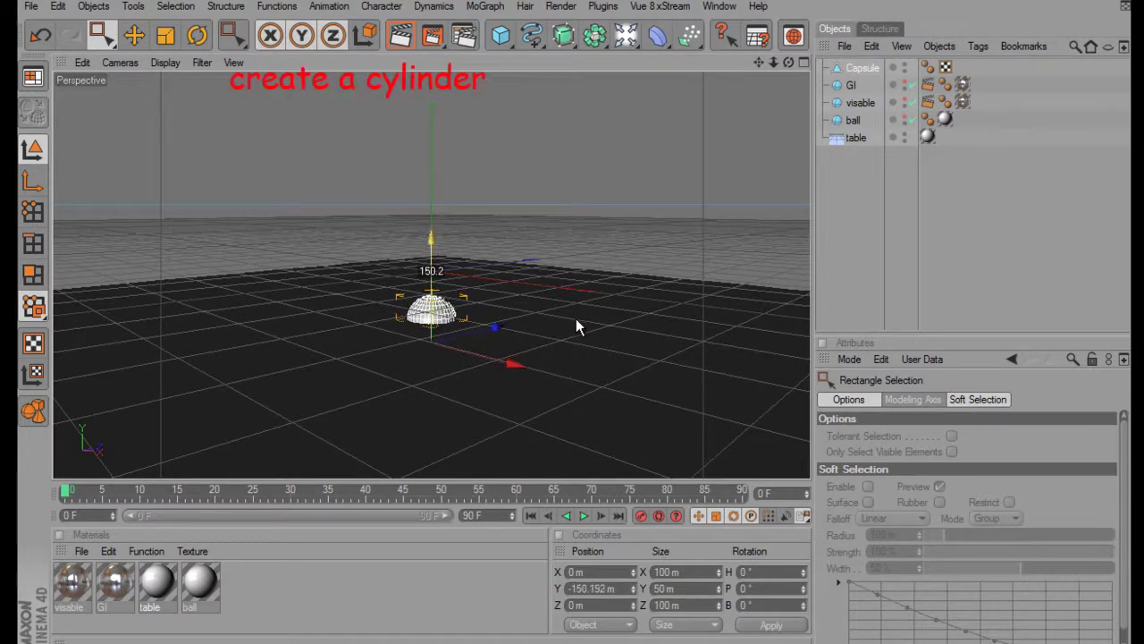
# - Add a Cylinder, raise it to Y 88.348 m, and set radius 12 m and height 315 m
pyautogui.click(498, 37)
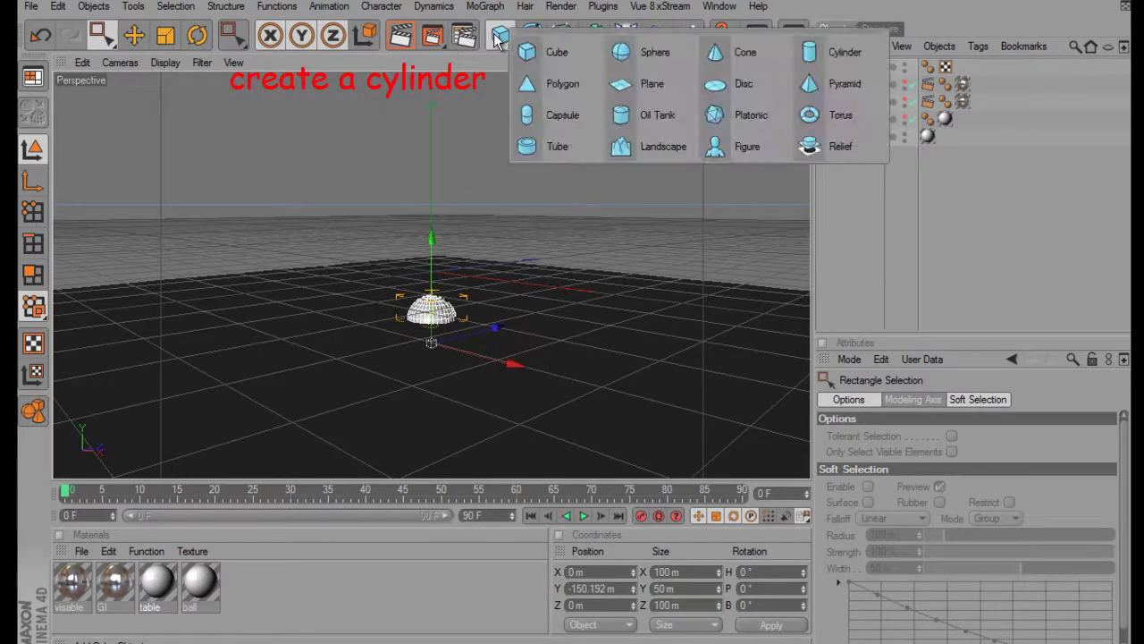
pyautogui.click(826, 58)
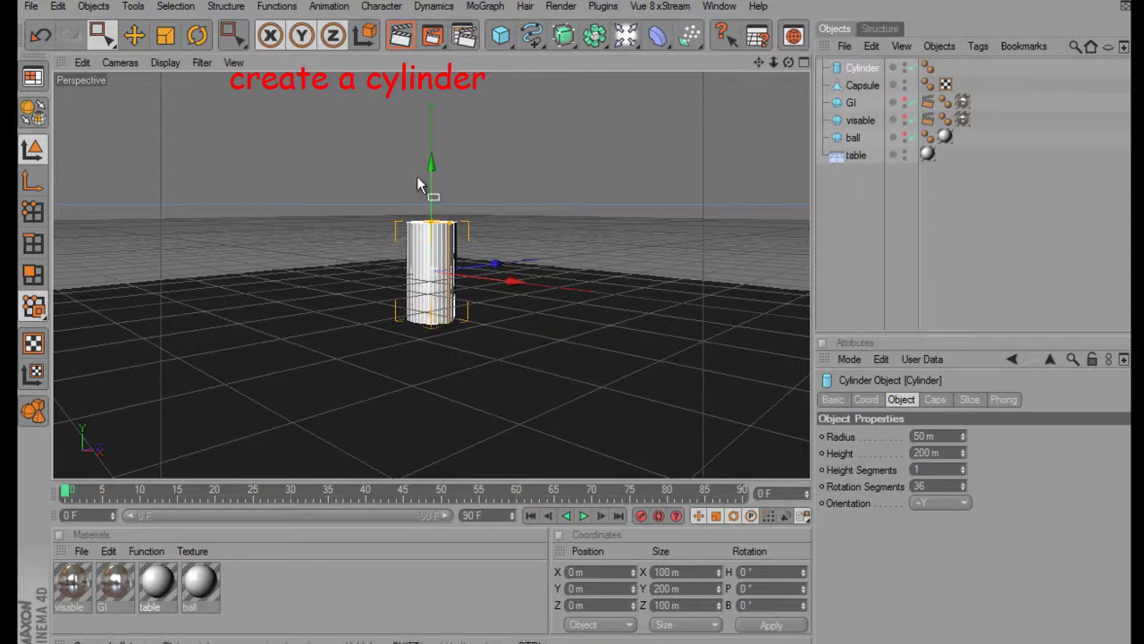
pyautogui.moveTo(436, 170); pyautogui.dragTo(577, 320)
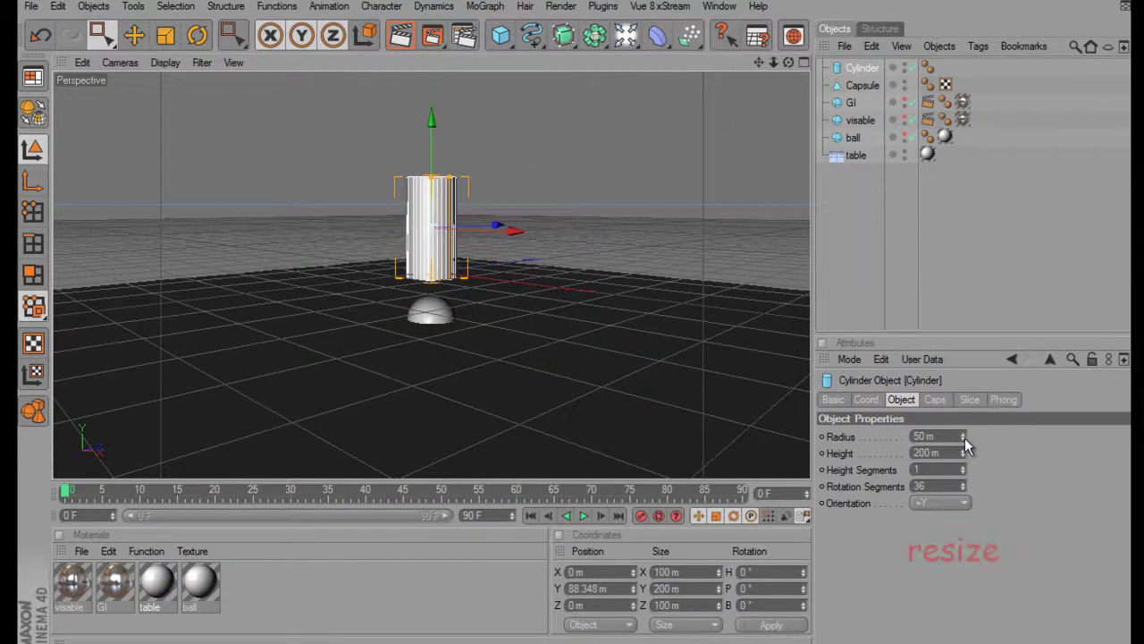
pyautogui.moveTo(963, 437); pyautogui.dragTo(962, 439)
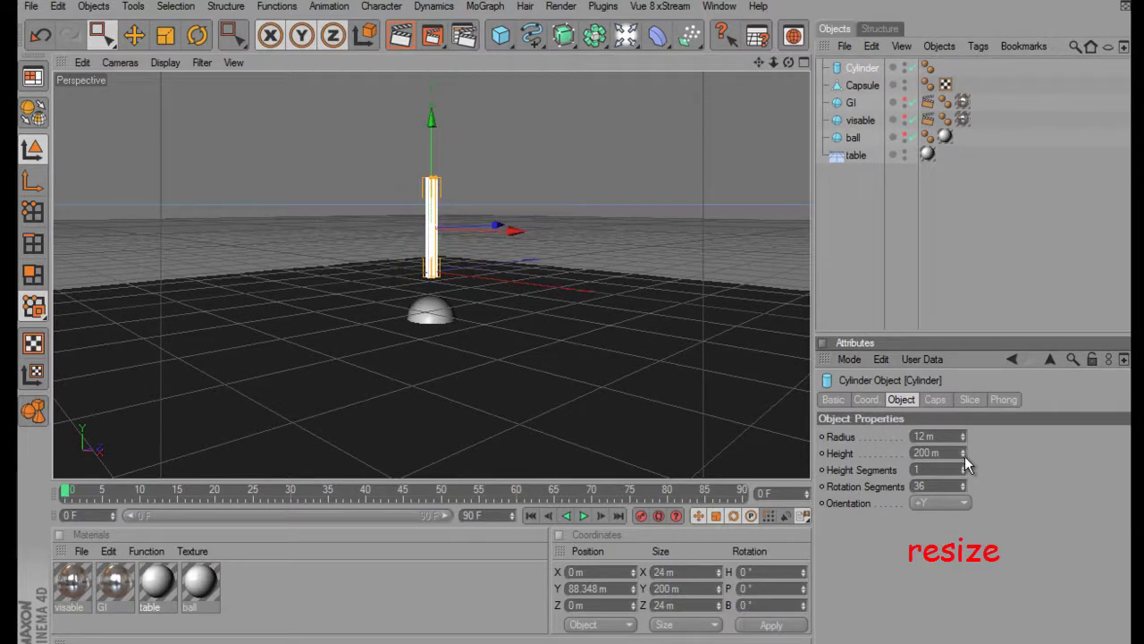
pyautogui.moveTo(962, 450); pyautogui.dragTo(963, 452)
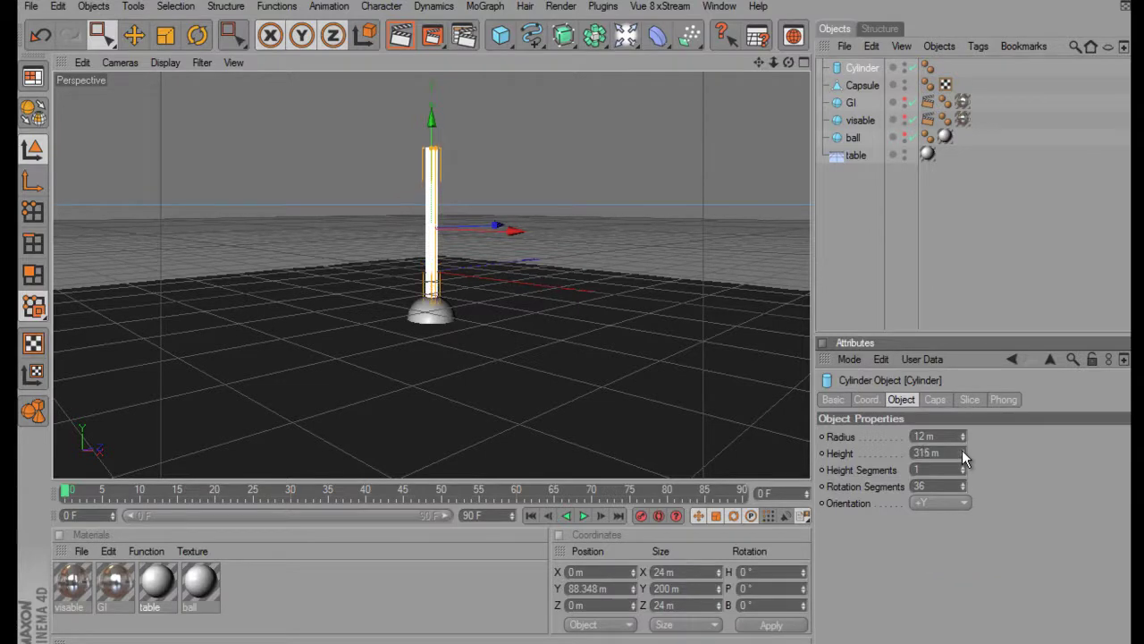
# - Add a Sphere, scale it to 66.8 m, and seat it on the post tip at Y 260.561 m
pyautogui.click(502, 36)
pyautogui.click(651, 52)
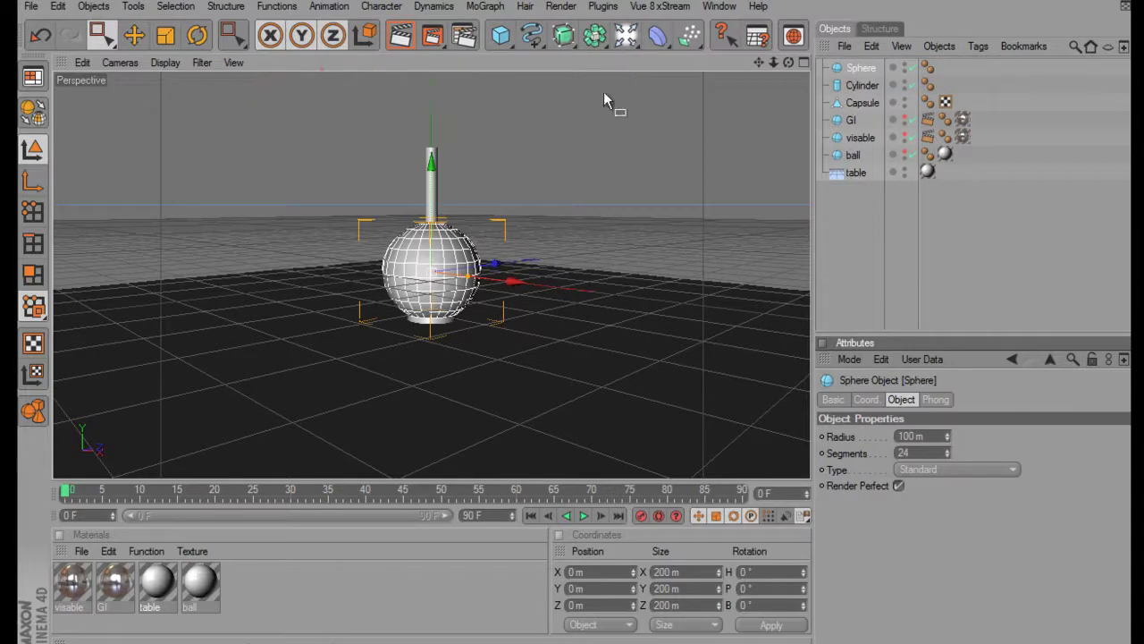
pyautogui.moveTo(438, 172); pyautogui.dragTo(575, 324)
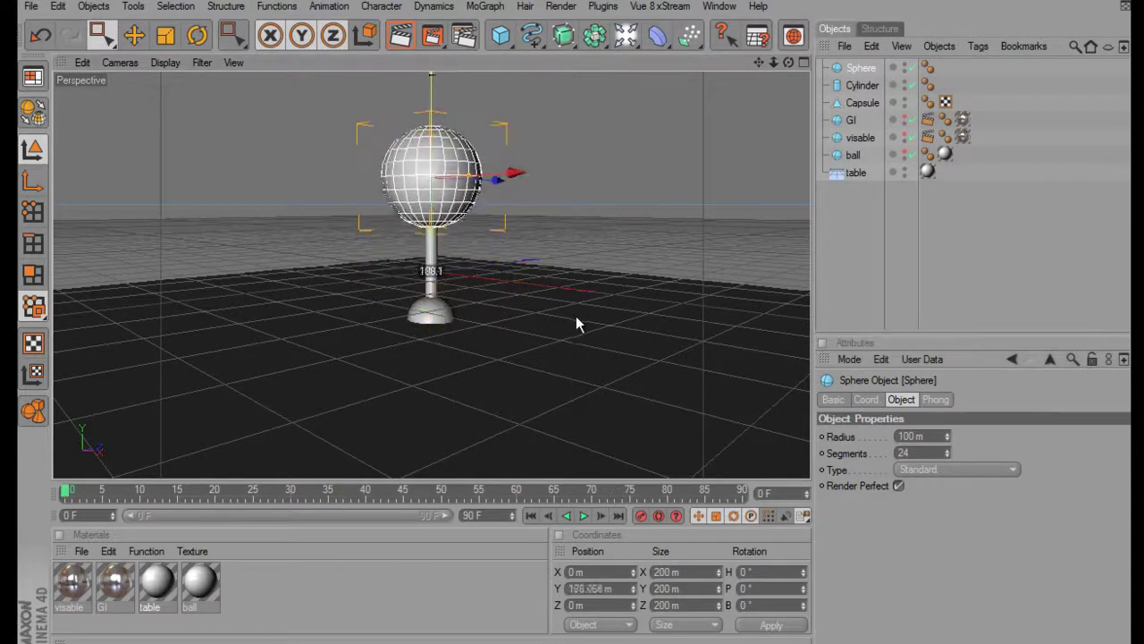
pyautogui.moveTo(440, 176); pyautogui.dragTo(440, 169)
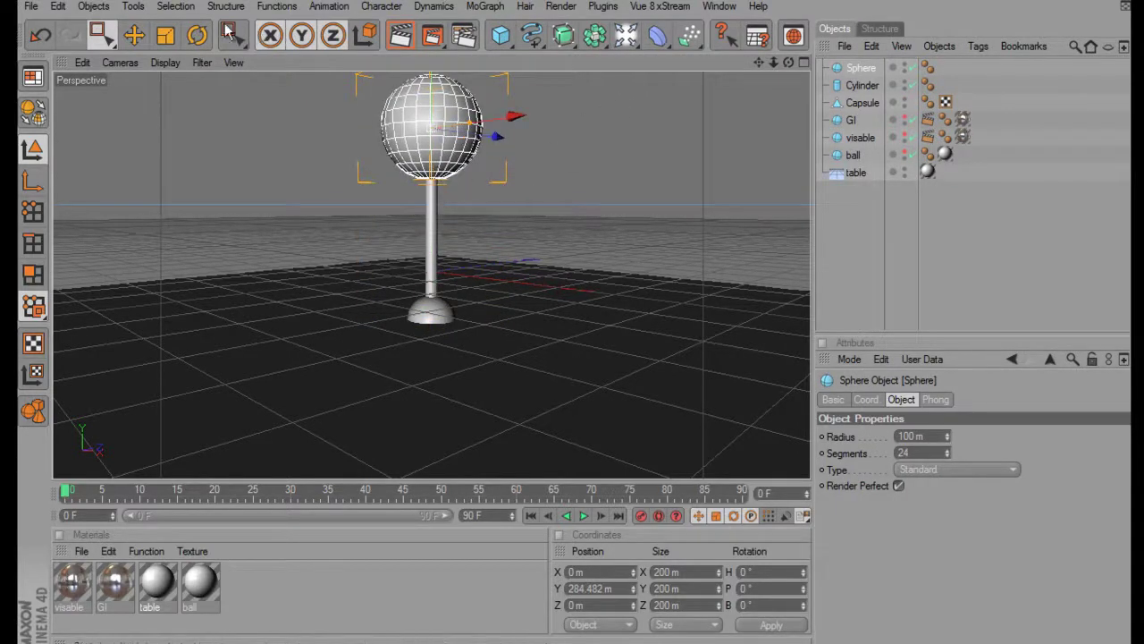
pyautogui.click(165, 36)
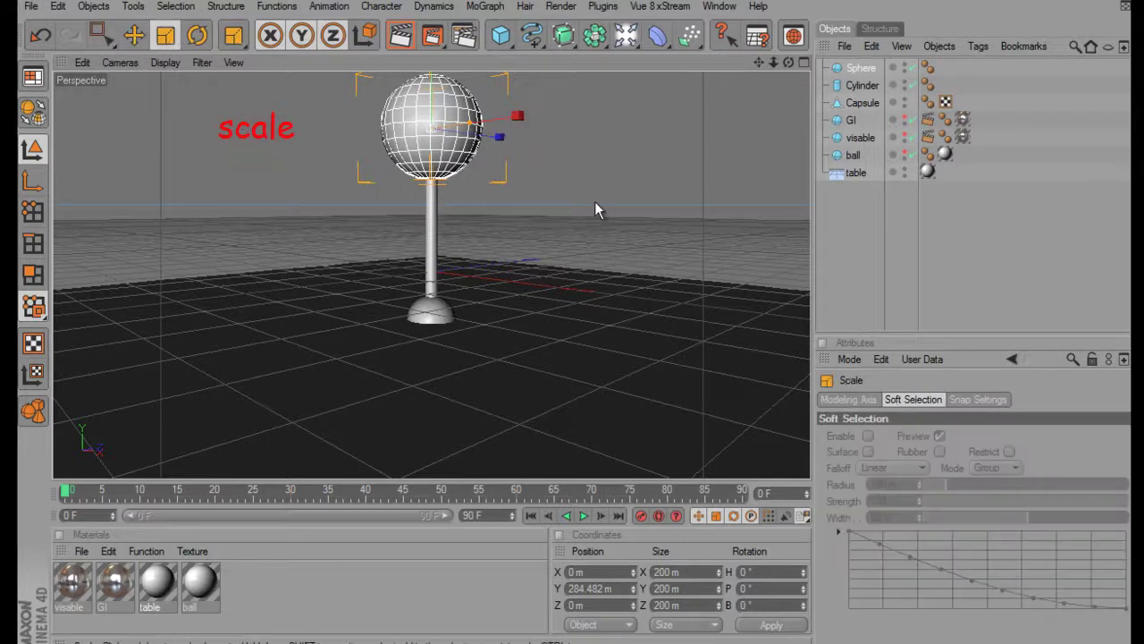
pyautogui.moveTo(579, 329)
pyautogui.mouseDown()
pyautogui.moveTo(551, 324)
pyautogui.moveTo(576, 317)
pyautogui.mouseUp()
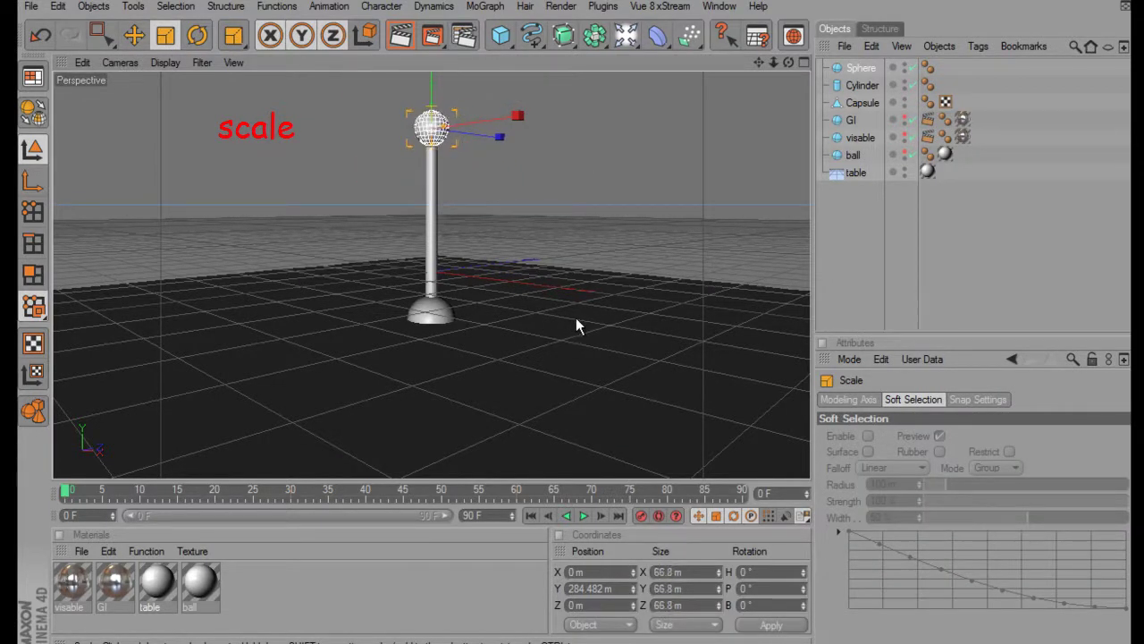
pyautogui.click(135, 37)
pyautogui.moveTo(435, 93); pyautogui.dragTo(575, 325)
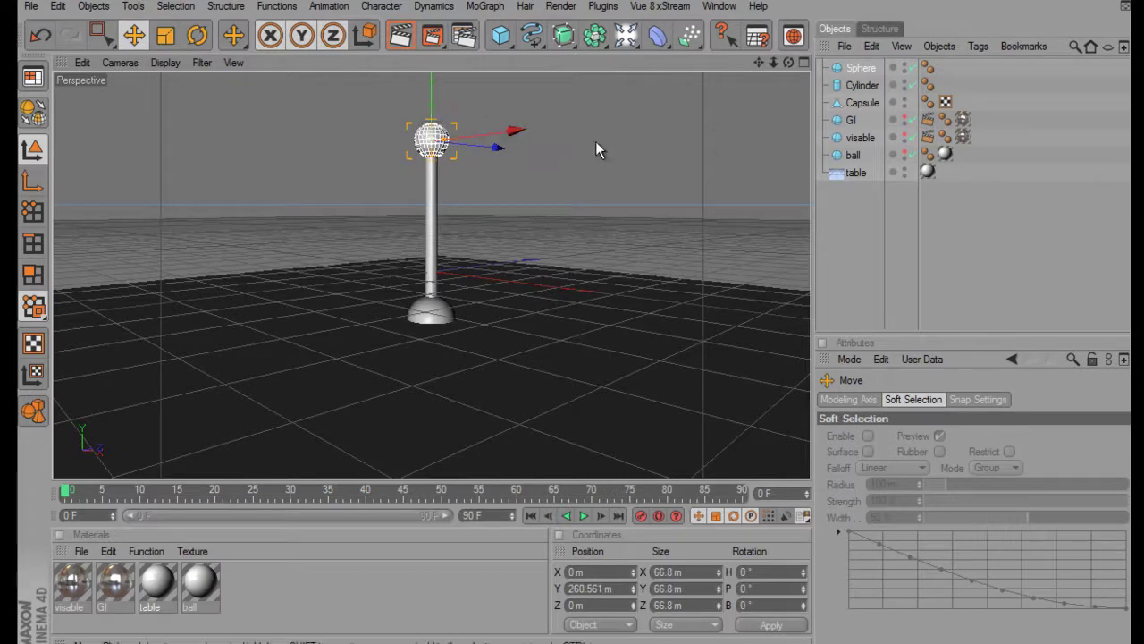
pyautogui.scroll(3, 679, 225)
pyautogui.scroll(-2, 678, 227)
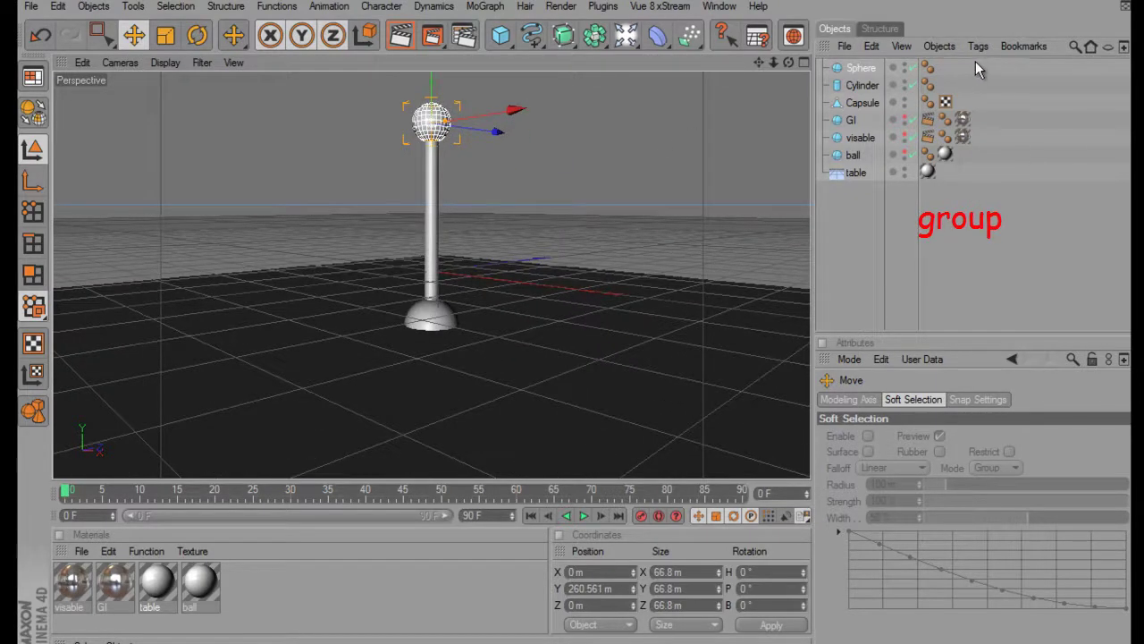
# - Group Sphere, Cylinder and Capsule under a null named 'post', then show the four-view layout
pyautogui.moveTo(976, 63); pyautogui.dragTo(866, 105)
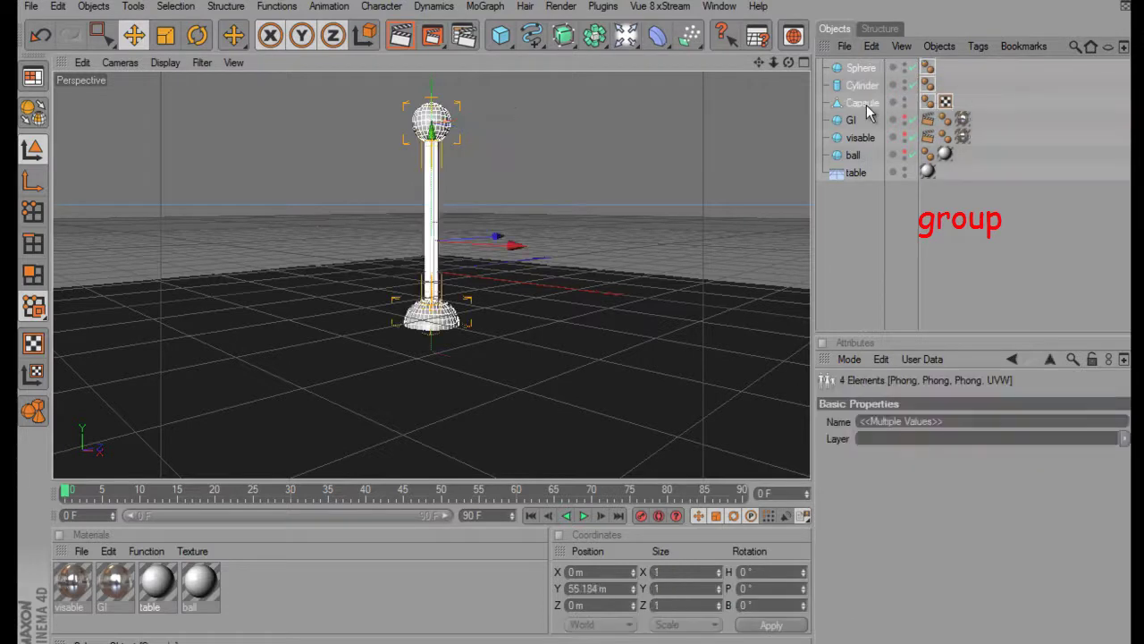
pyautogui.click(947, 46)
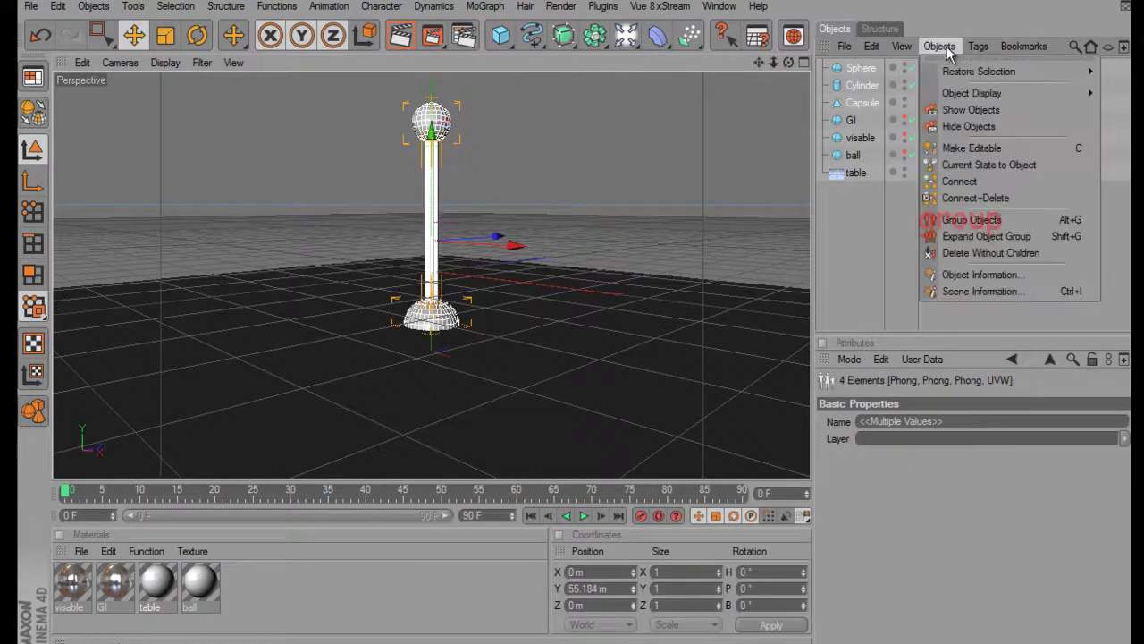
pyautogui.click(975, 219)
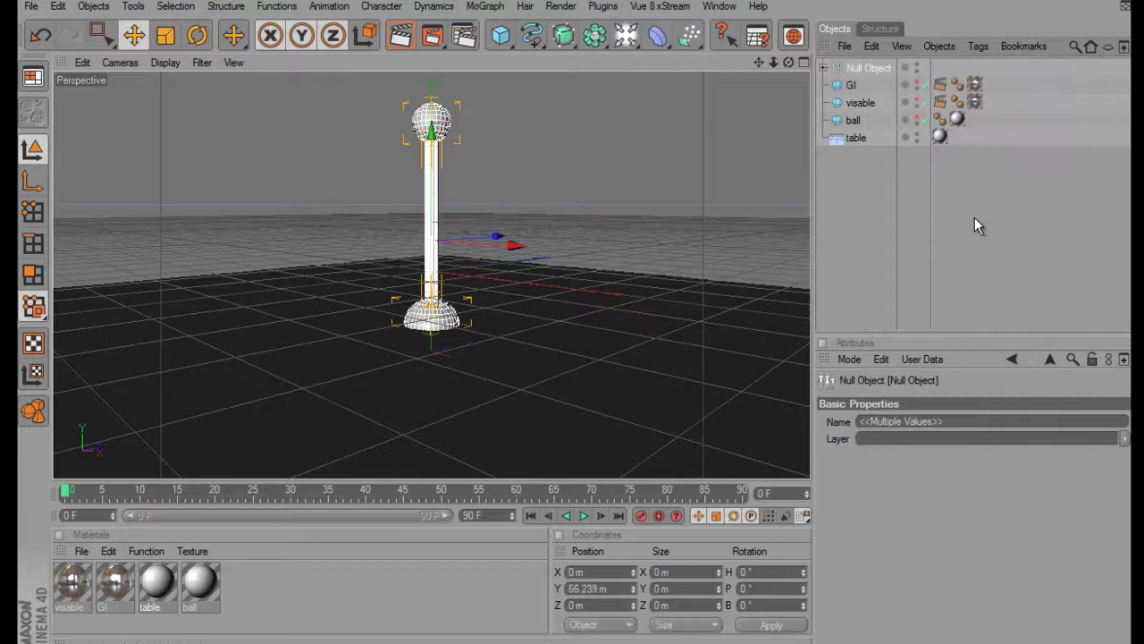
pyautogui.doubleClick(868, 67)
pyautogui.write('pos')
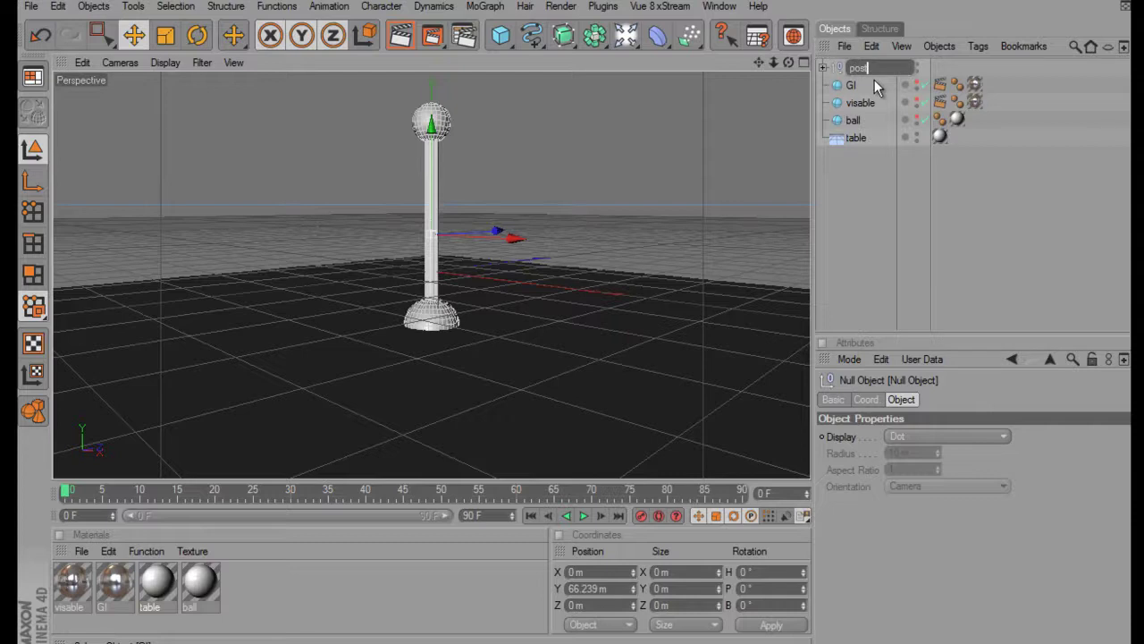
pyautogui.press('Return')
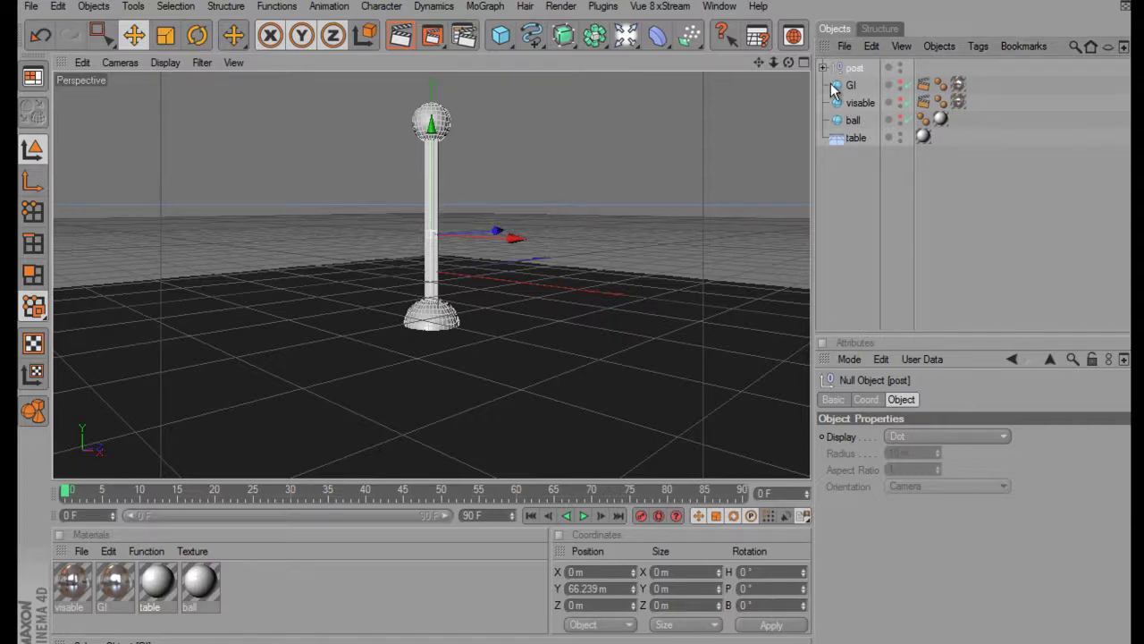
pyautogui.click(803, 62)
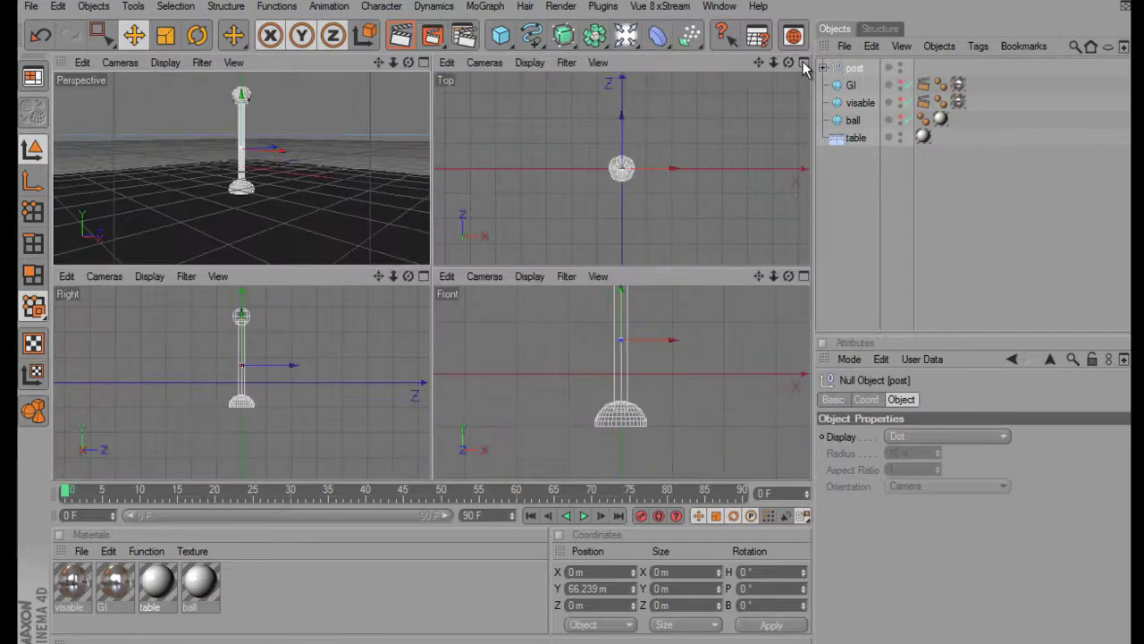
# - Add a 400 m Plane, raise it to Y 296.707 m, and maximize the Top view
pyautogui.click(503, 37)
pyautogui.click(623, 84)
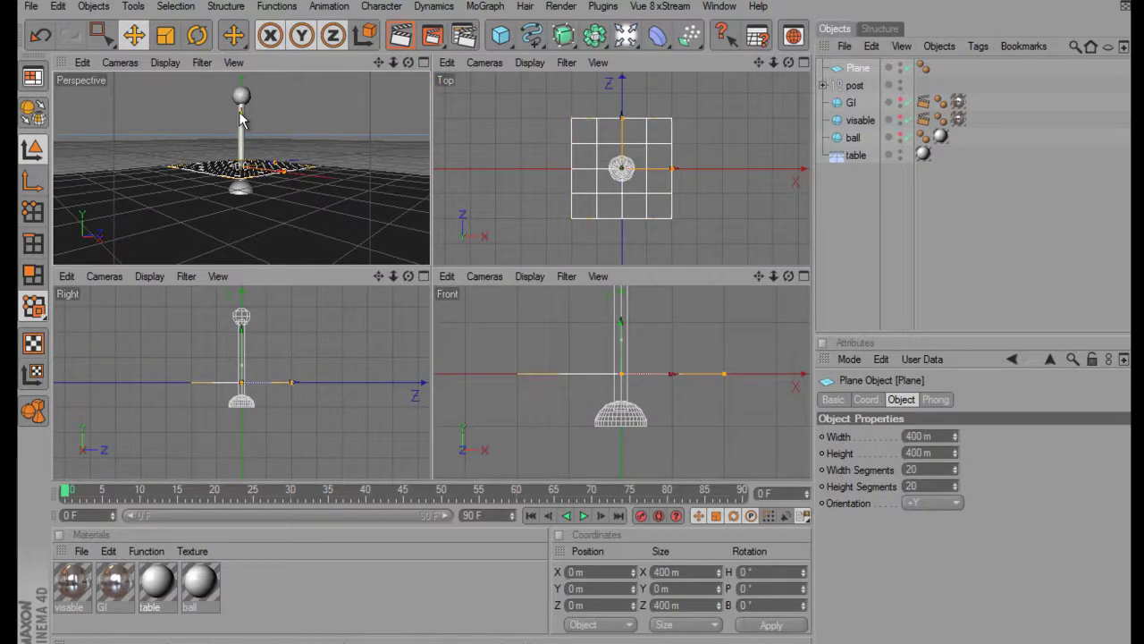
pyautogui.moveTo(239, 111); pyautogui.dragTo(430, 261)
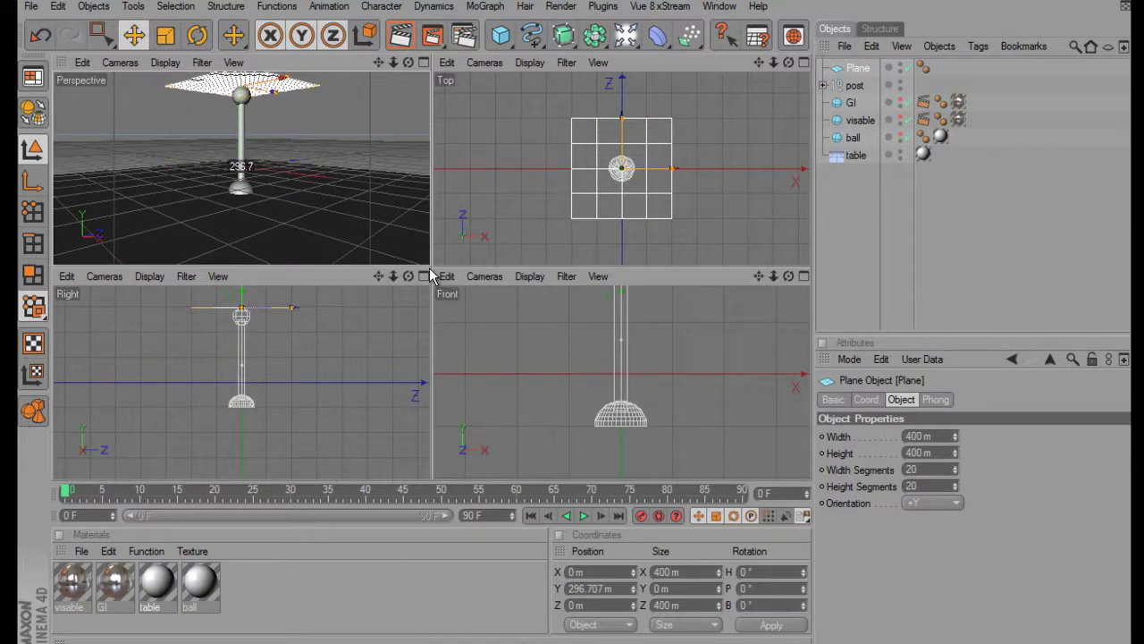
pyautogui.click(803, 63)
pyautogui.scroll(-3, 675, 213)
# - Scale the Plane up to about 1628.6 m by 1628.6 m in the Top view
pyautogui.scroll(-4, 675, 212)
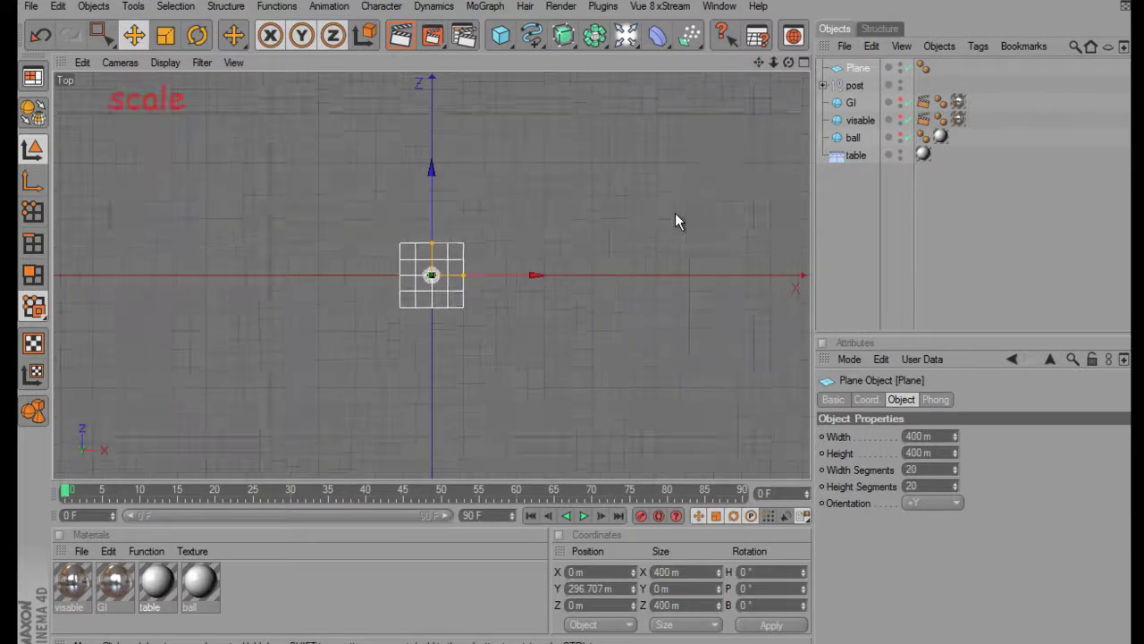
pyautogui.scroll(-2, 675, 212)
pyautogui.scroll(-1, 675, 214)
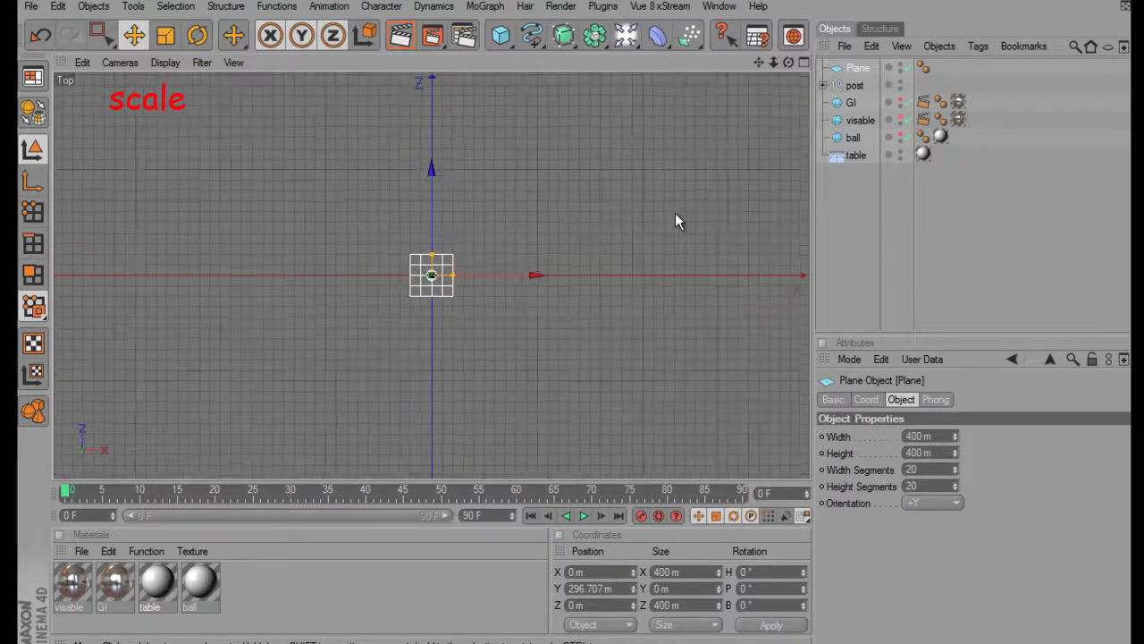
pyautogui.click(167, 36)
pyautogui.moveTo(240, 277)
pyautogui.mouseDown()
pyautogui.moveTo(600, 326)
pyautogui.moveTo(581, 320)
pyautogui.mouseUp()
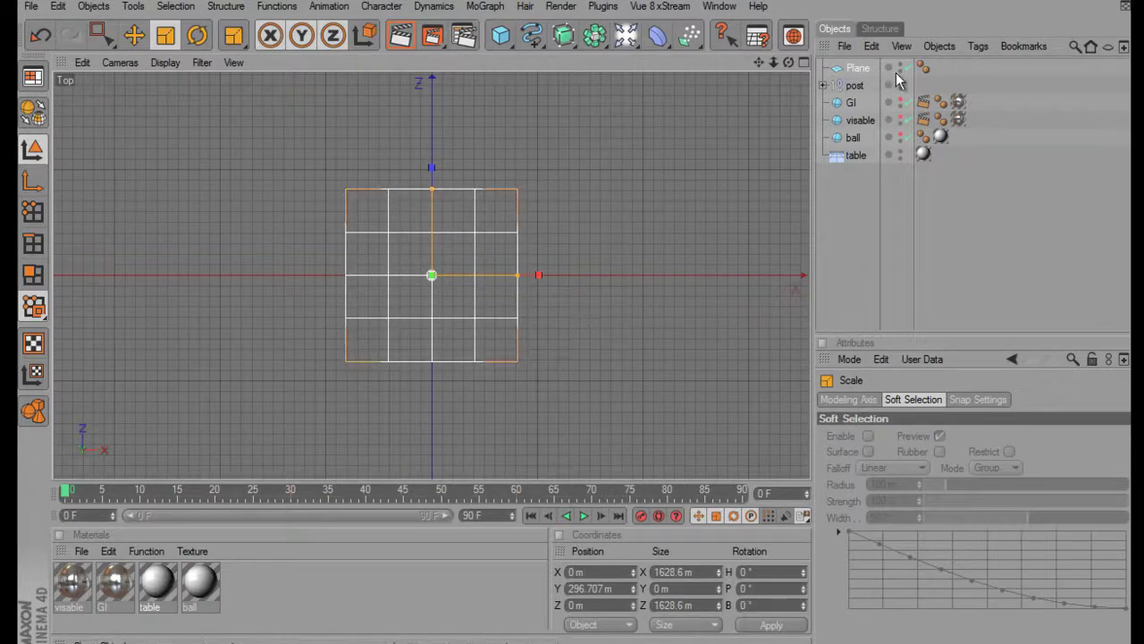
pyautogui.click(857, 85)
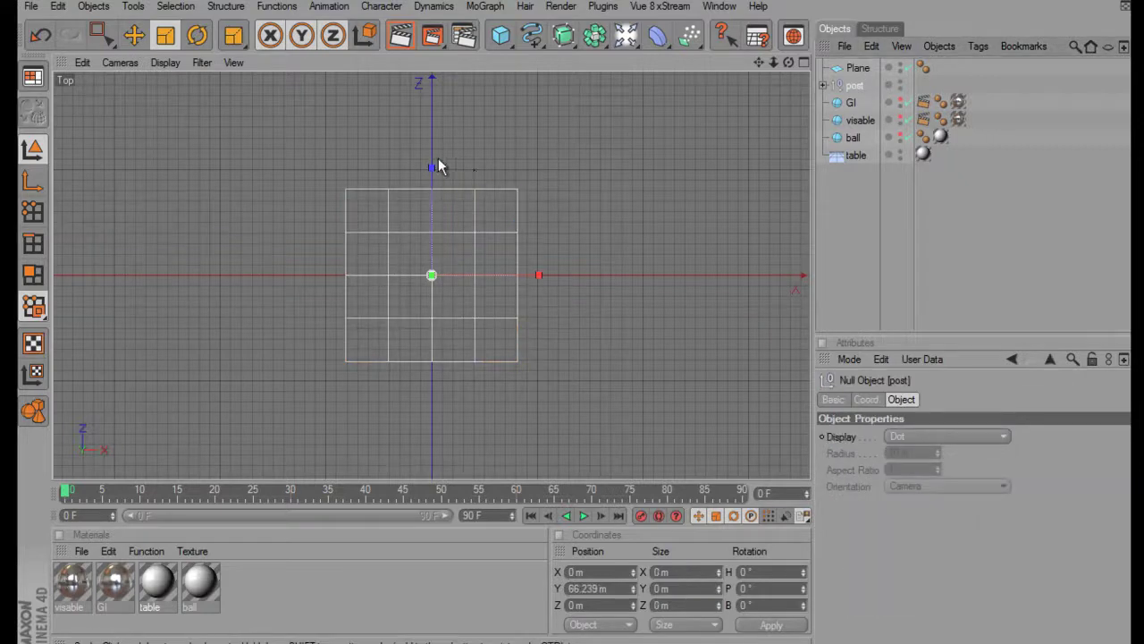
# - Move the post onto the plane's bottom-left corner
pyautogui.click(136, 38)
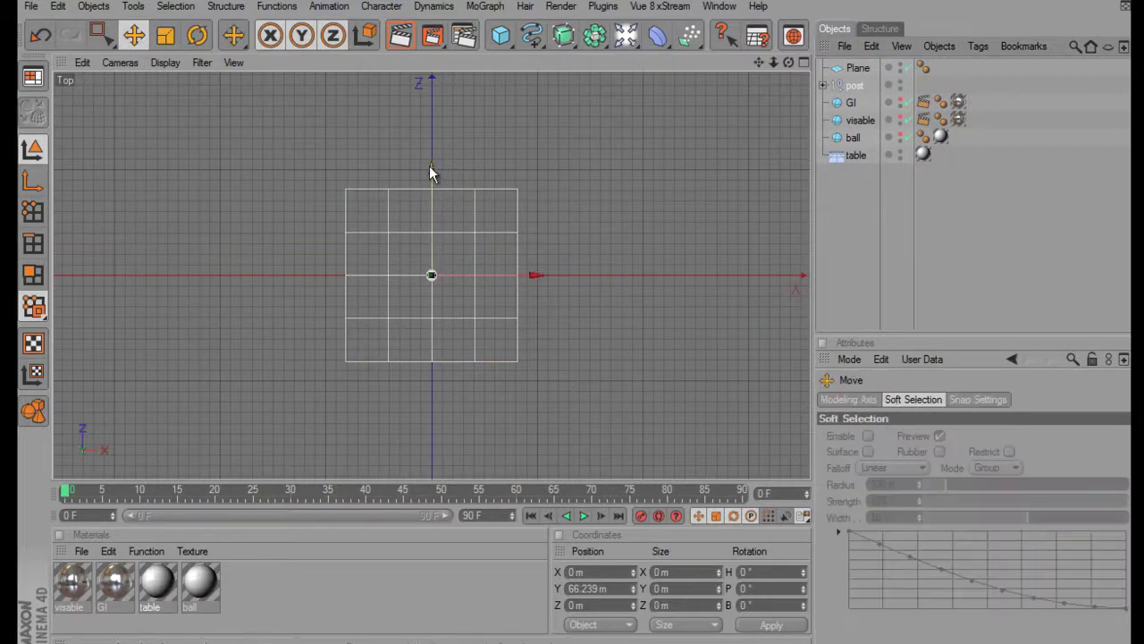
pyautogui.moveTo(430, 170); pyautogui.dragTo(431, 257)
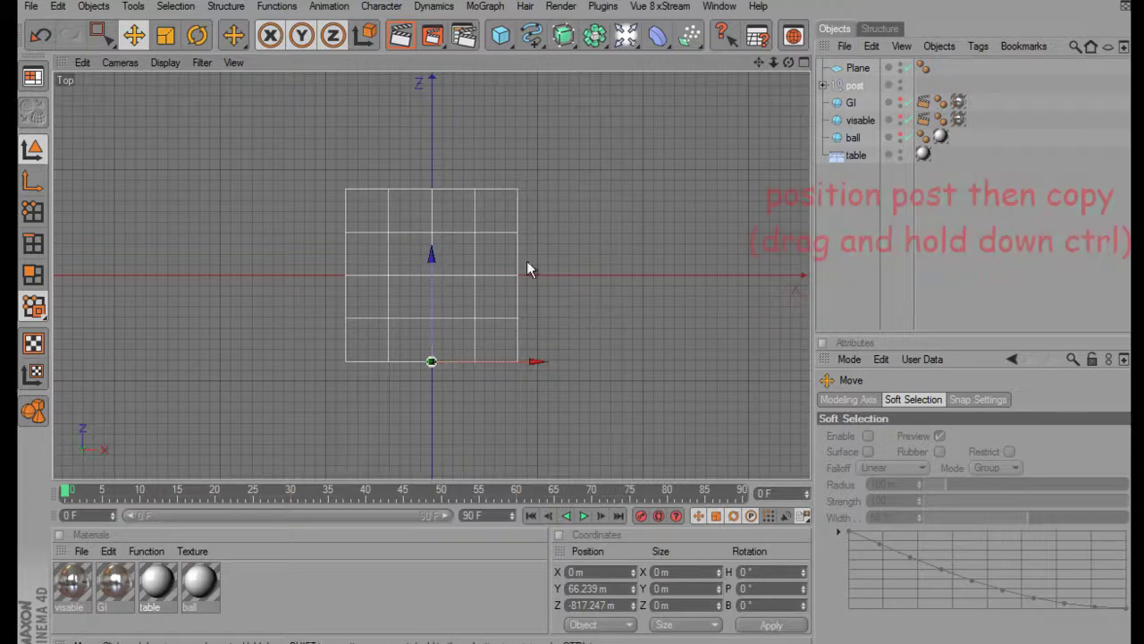
pyautogui.scroll(2, 613, 351)
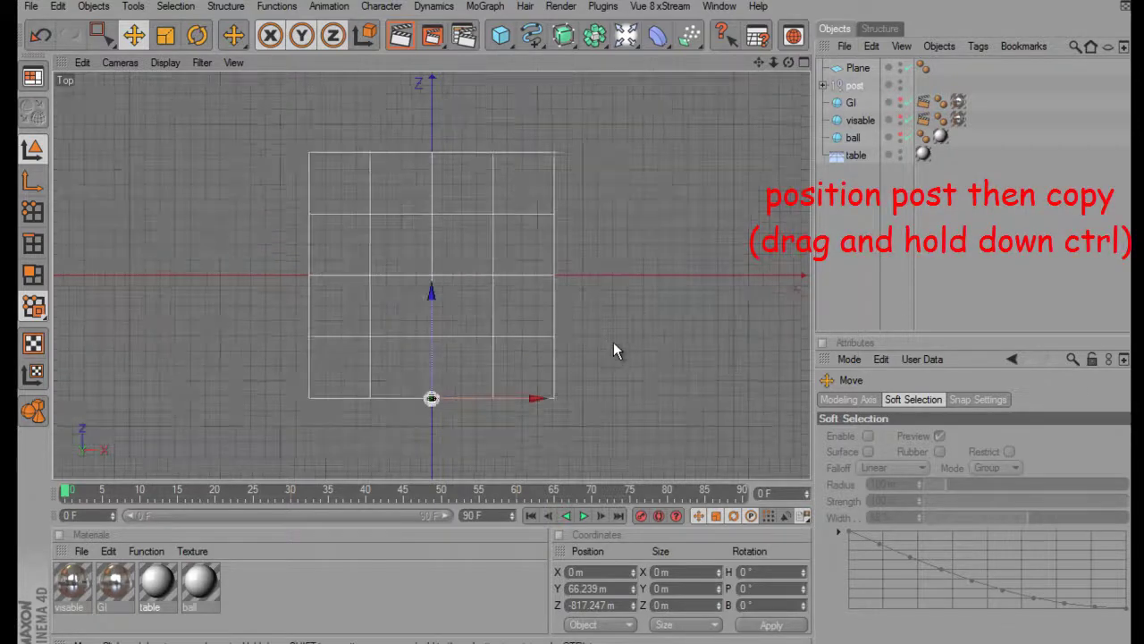
pyautogui.scroll(1, 613, 350)
pyautogui.moveTo(537, 414)
pyautogui.mouseDown()
pyautogui.moveTo(554, 327)
pyautogui.moveTo(578, 324)
pyautogui.mouseUp()
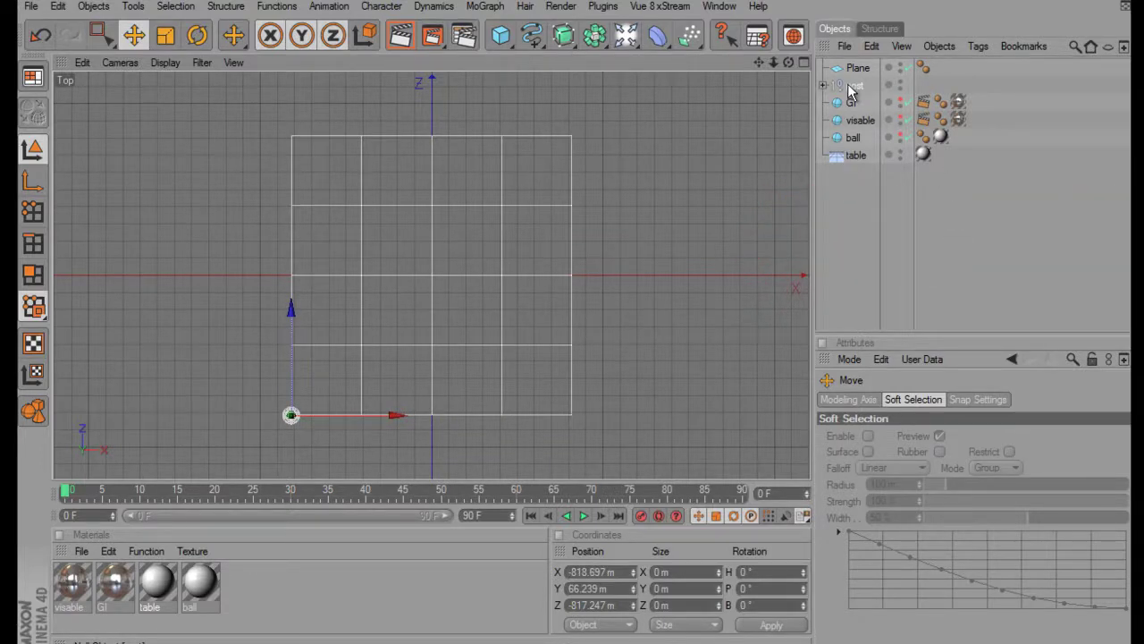
# - Ctrl-drag copies post.1, post.2 and post.3 onto the bottom-right, top-right and top-left corners
pyautogui.keyDown('ctrl'); pyautogui.moveTo(854, 88); pyautogui.dragTo(852, 101); pyautogui.keyUp('ctrl')
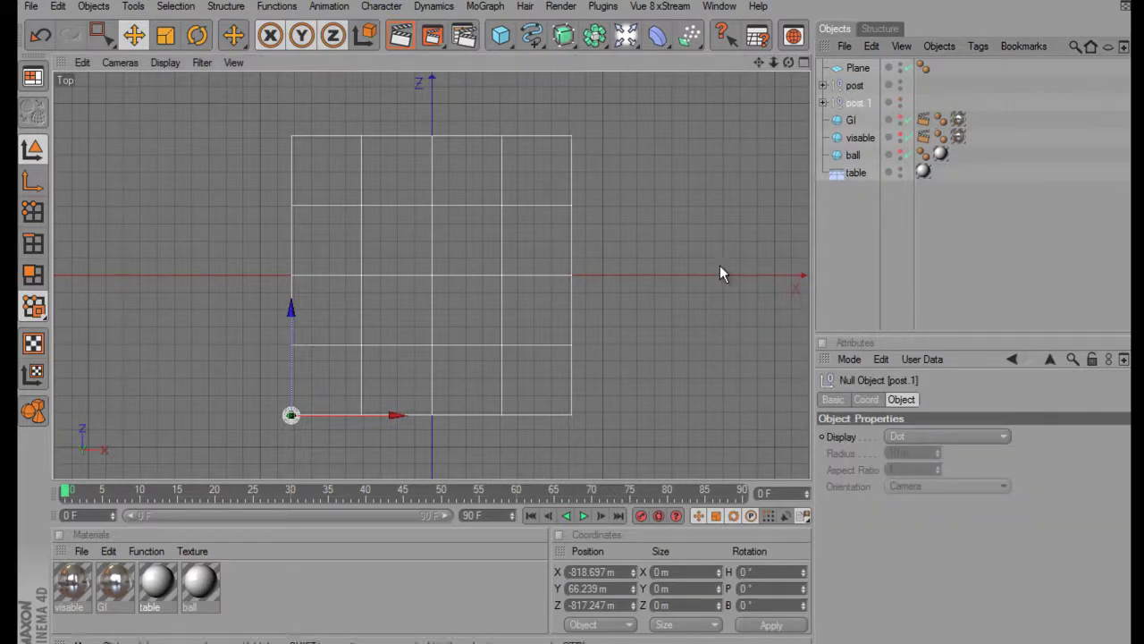
pyautogui.moveTo(396, 415); pyautogui.dragTo(576, 326)
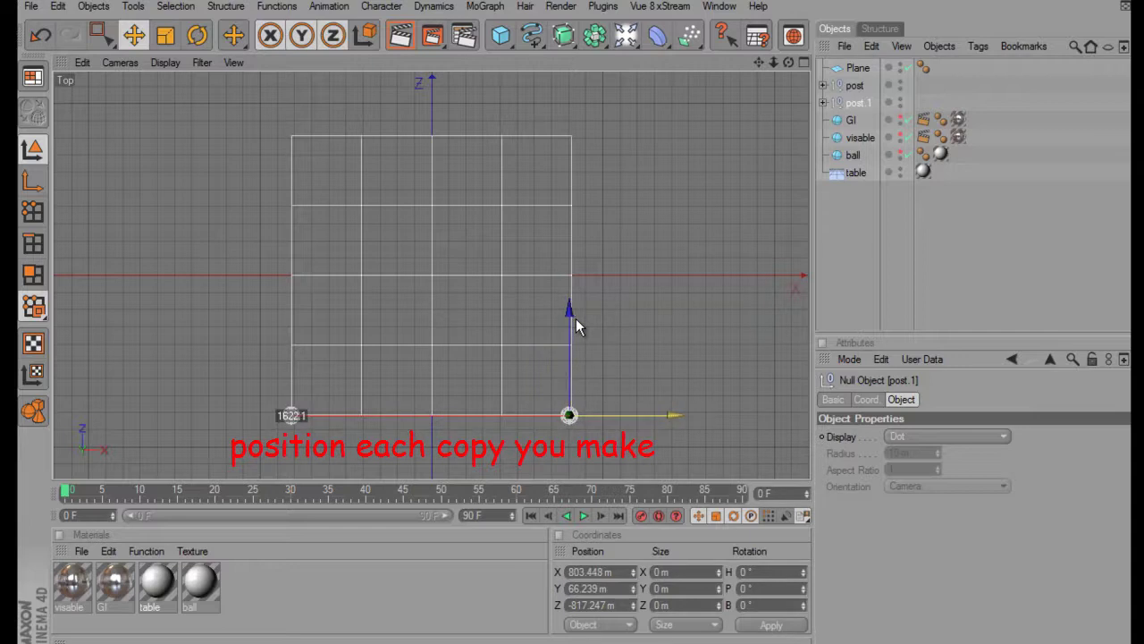
pyautogui.moveTo(577, 318); pyautogui.dragTo(579, 319)
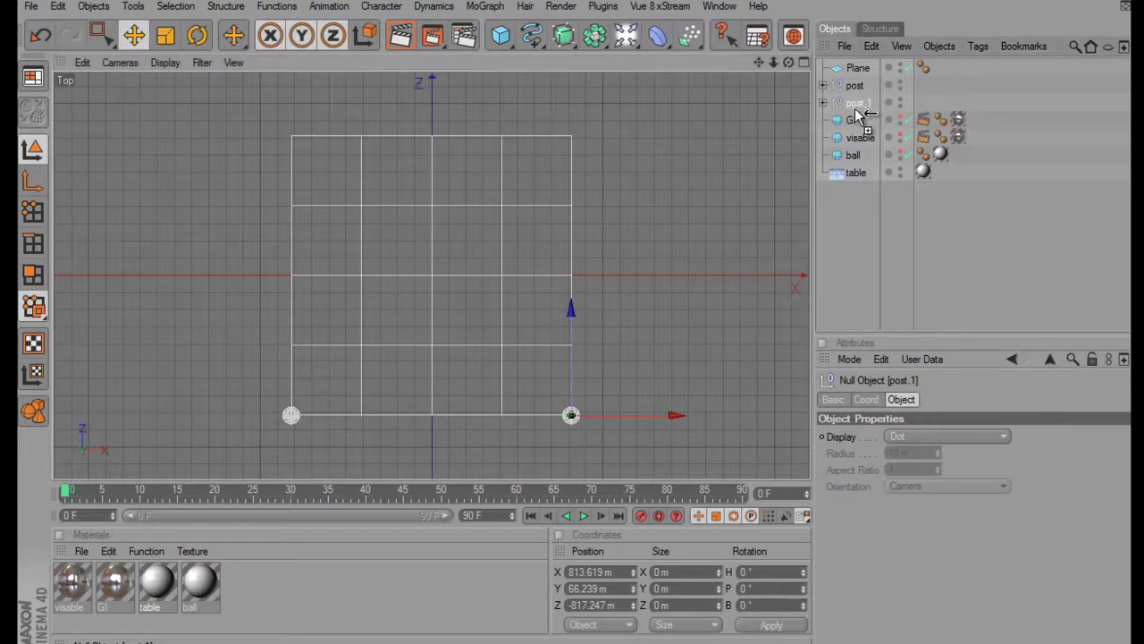
pyautogui.keyDown('ctrl'); pyautogui.moveTo(856, 102); pyautogui.dragTo(855, 111); pyautogui.keyUp('ctrl')
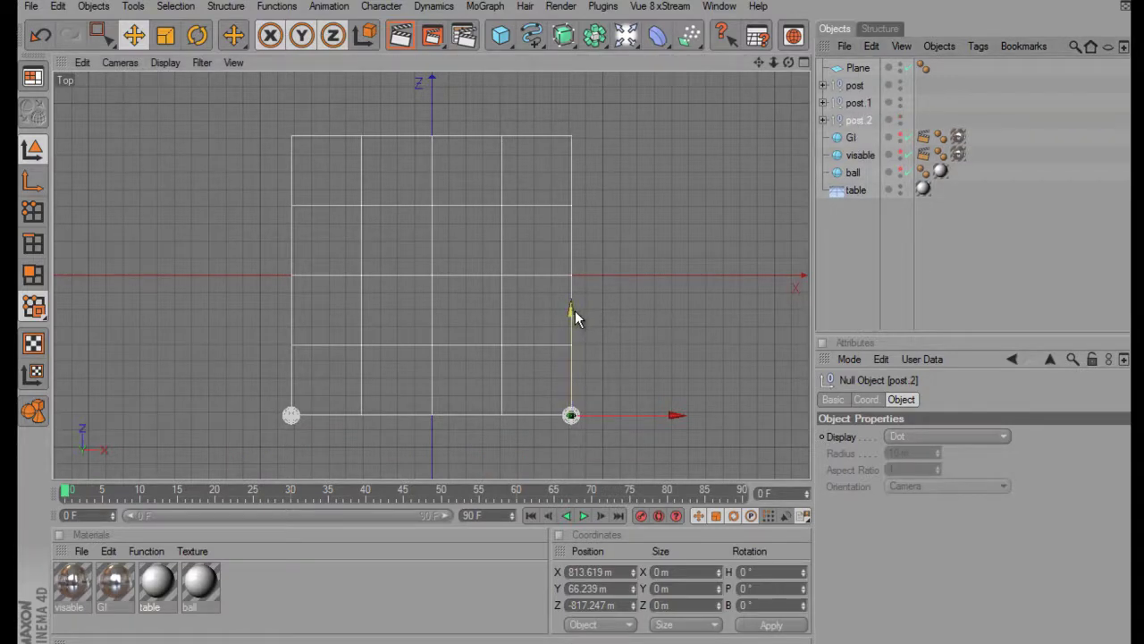
pyautogui.moveTo(572, 312); pyautogui.dragTo(576, 316)
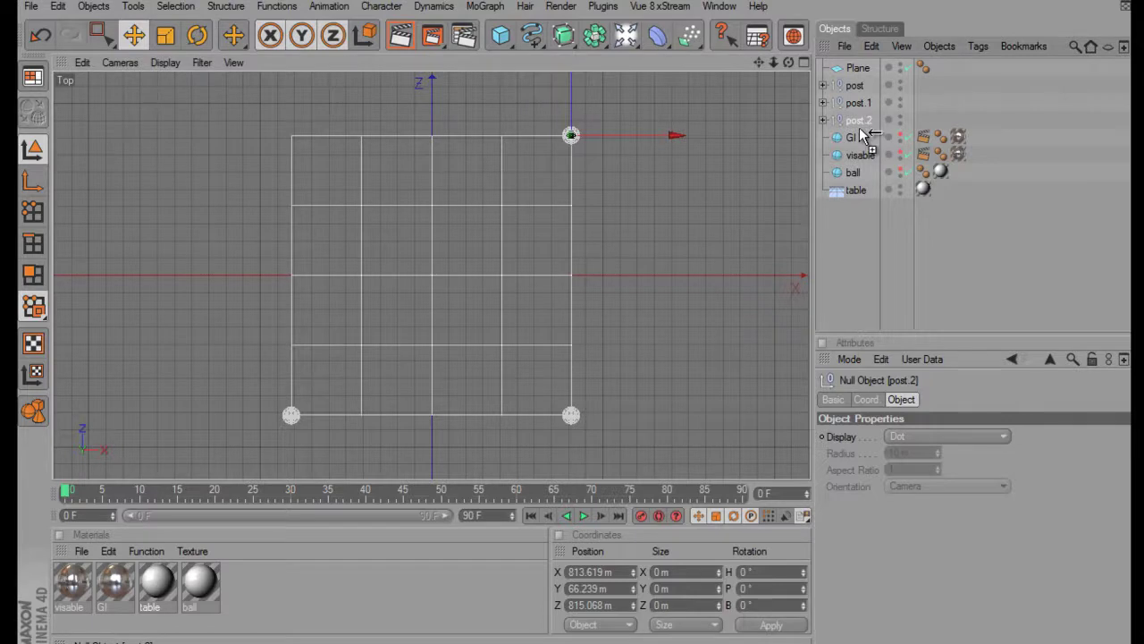
pyautogui.keyDown('ctrl'); pyautogui.moveTo(865, 134); pyautogui.dragTo(860, 130); pyautogui.keyUp('ctrl')
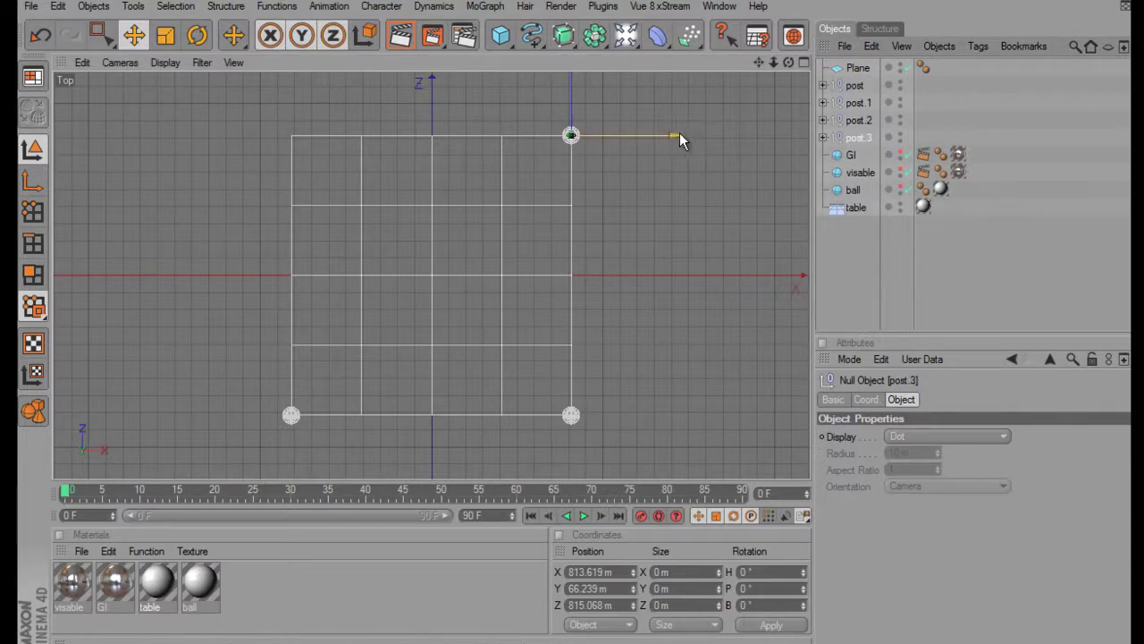
pyautogui.moveTo(679, 135); pyautogui.dragTo(575, 325)
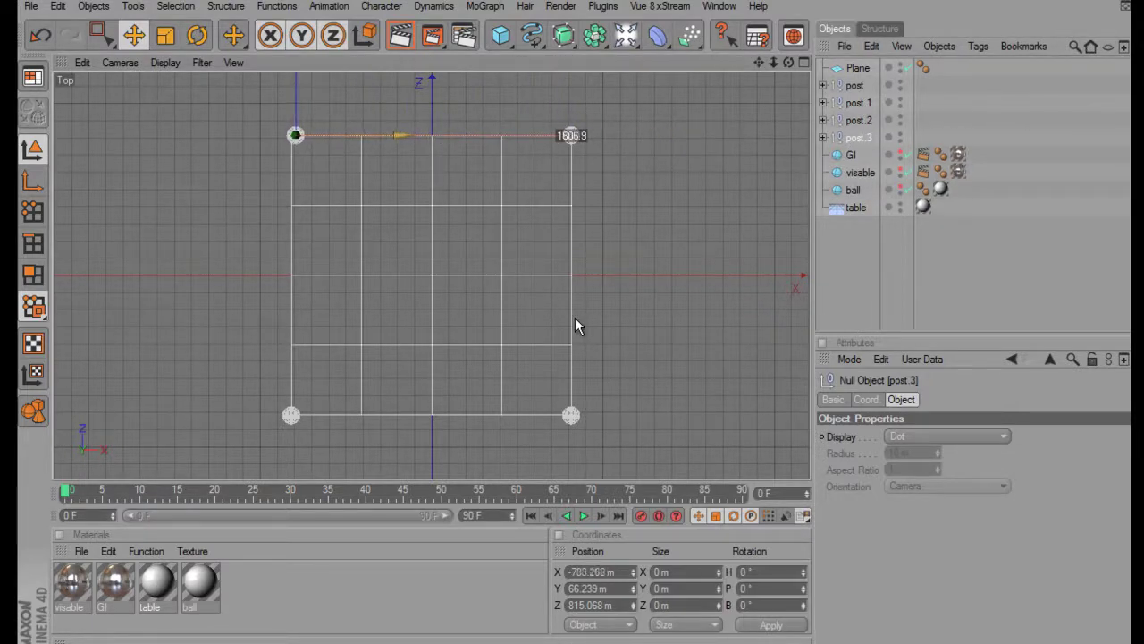
pyautogui.moveTo(575, 319); pyautogui.dragTo(576, 317)
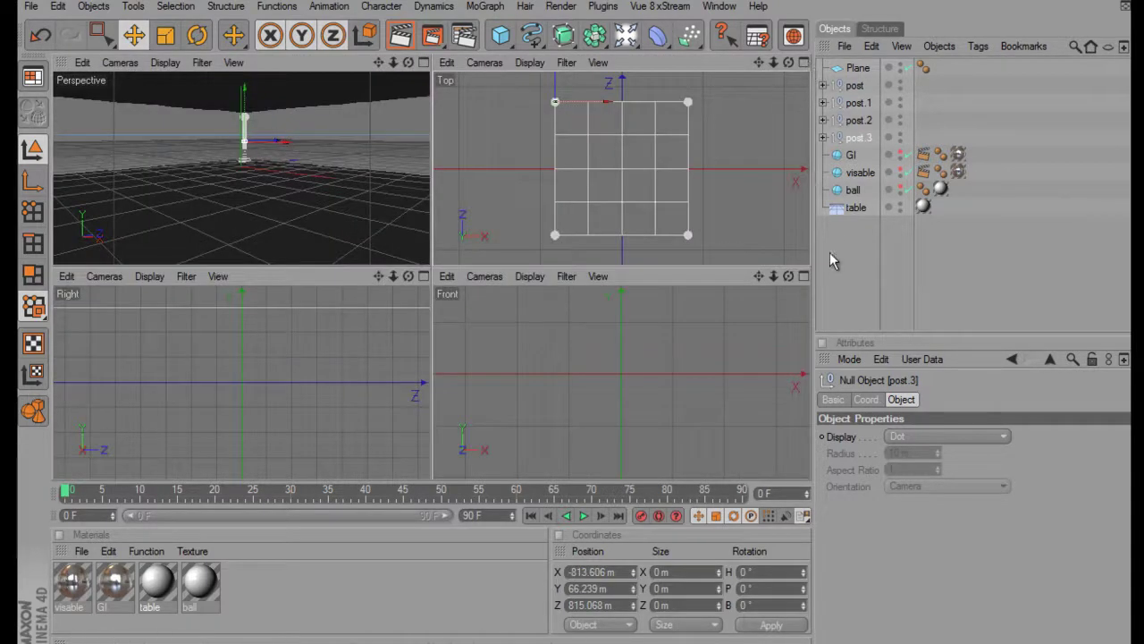
# - In the Front view, lower the Plane to Y 265.273 m onto the four post tops
pyautogui.click(804, 276)
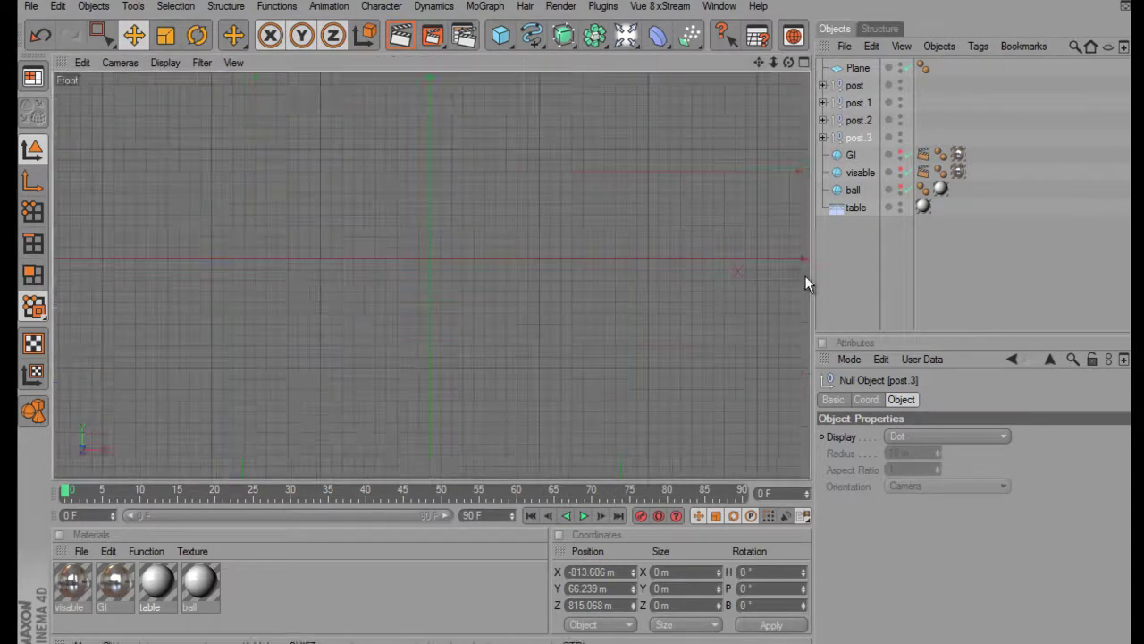
pyautogui.scroll(-1, 612, 257)
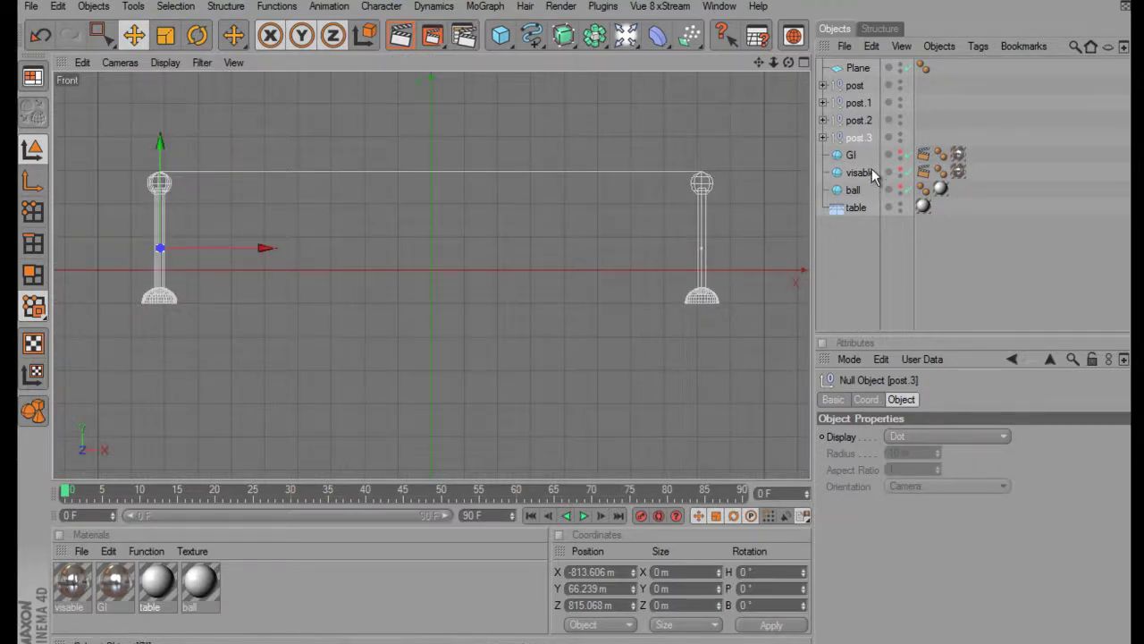
pyautogui.click(857, 68)
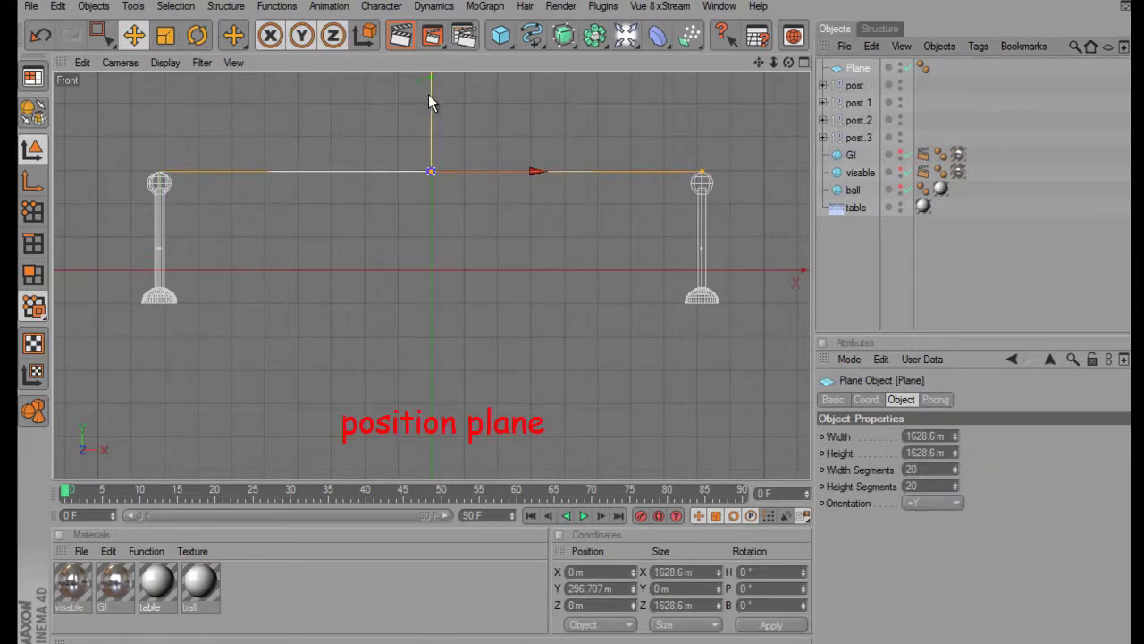
pyautogui.moveTo(430, 94); pyautogui.dragTo(575, 320)
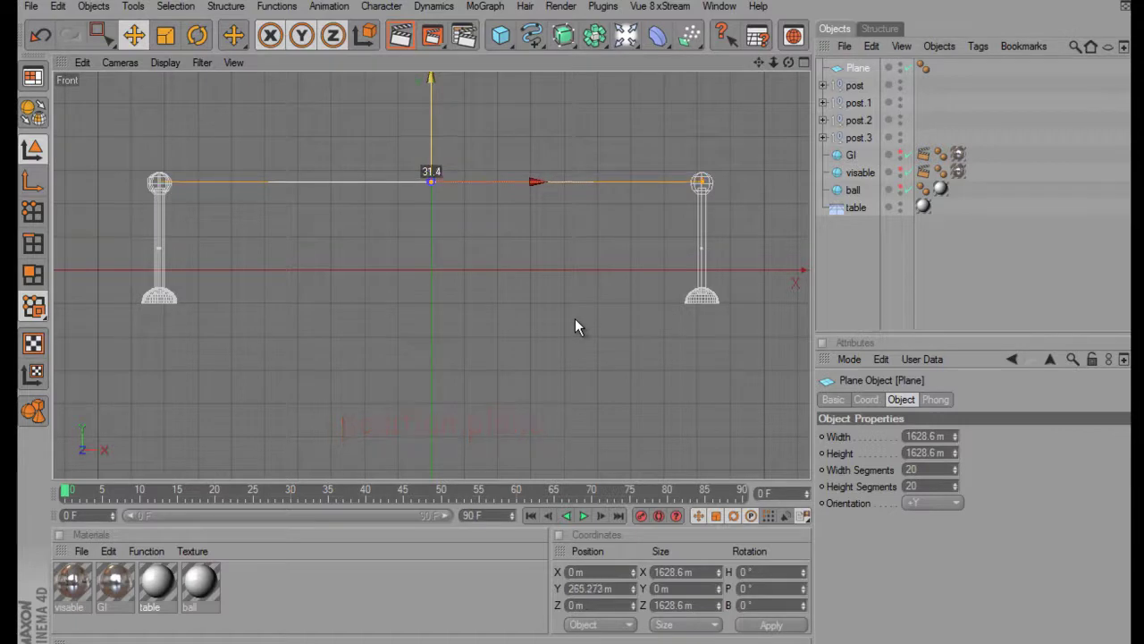
# - Maximize the Perspective view and orbit to a tilted overhead look at the trampoline
pyautogui.click(804, 63)
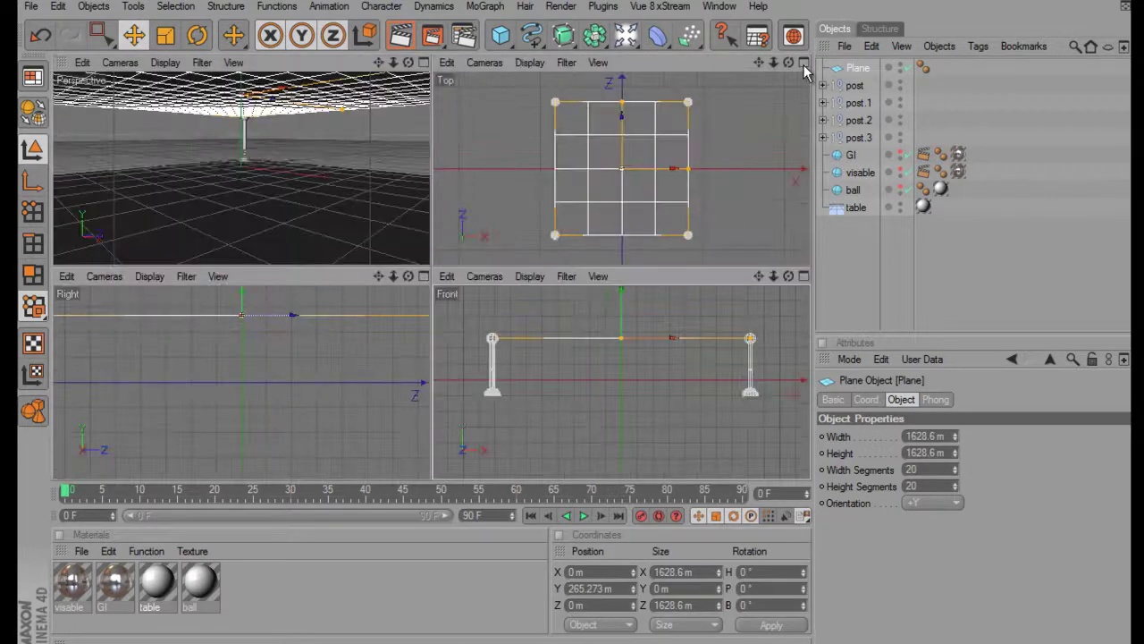
pyautogui.click(423, 63)
pyautogui.moveTo(423, 60)
pyautogui.keyDown('alt'); pyautogui.mouseDown()
pyautogui.moveTo(518, 176)
pyautogui.moveTo(505, 177)
pyautogui.mouseUp(); pyautogui.keyUp('alt')
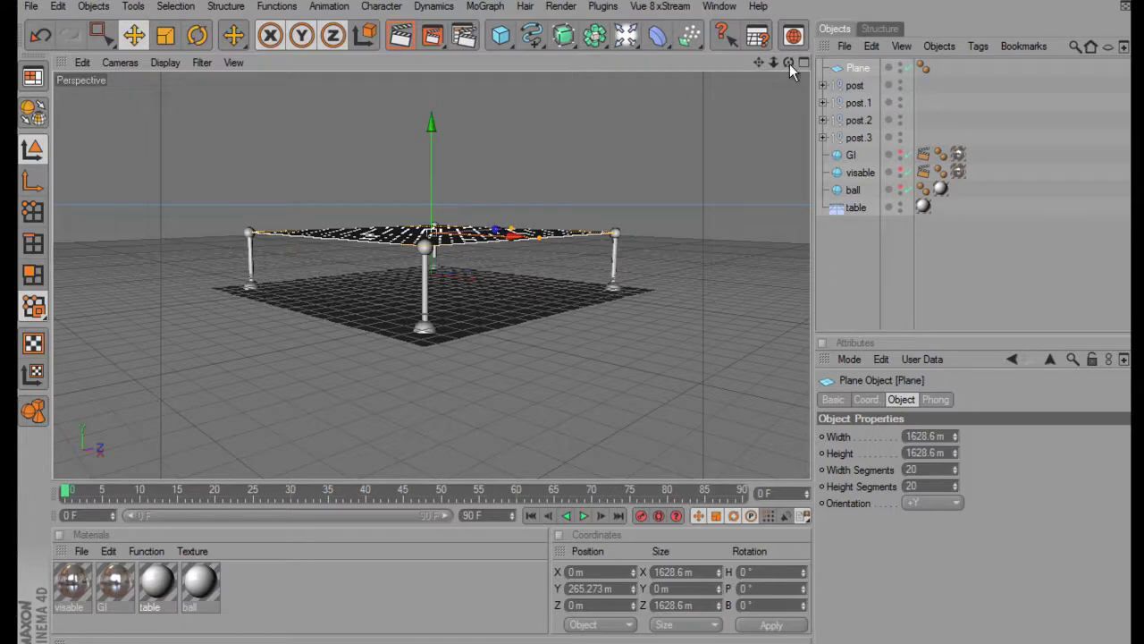
pyautogui.moveTo(790, 63)
pyautogui.mouseDown()
pyautogui.moveTo(703, 347)
pyautogui.moveTo(576, 325)
pyautogui.mouseUp()
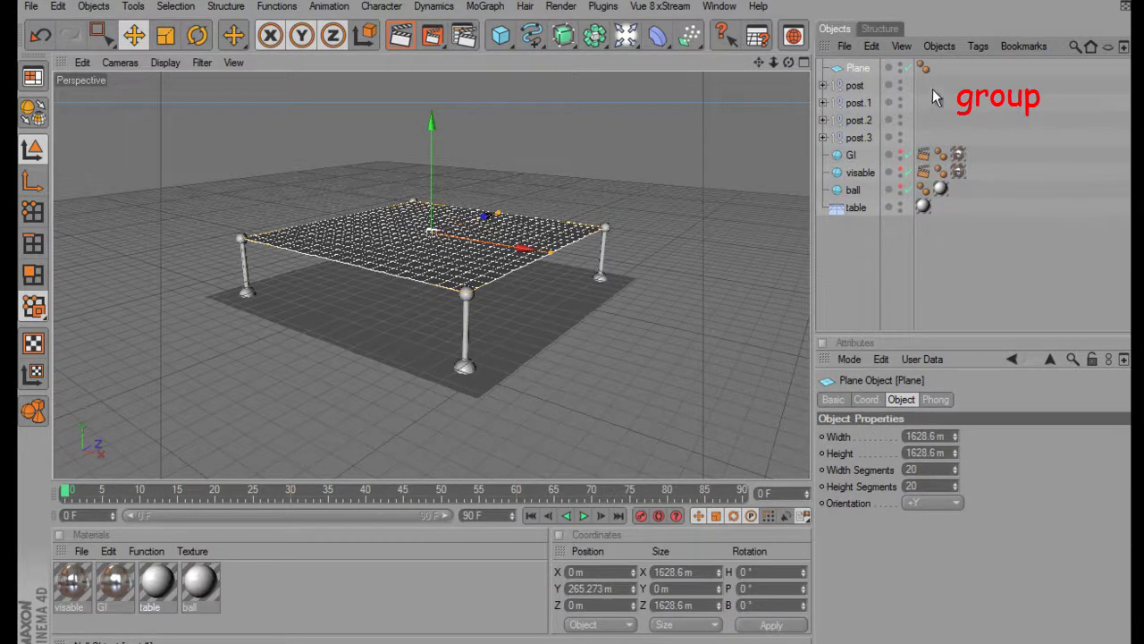
# - Group the Plane and four posts under a Null Object and make the 'visable' sky object visible again
pyautogui.moveTo(955, 63); pyautogui.dragTo(841, 143)
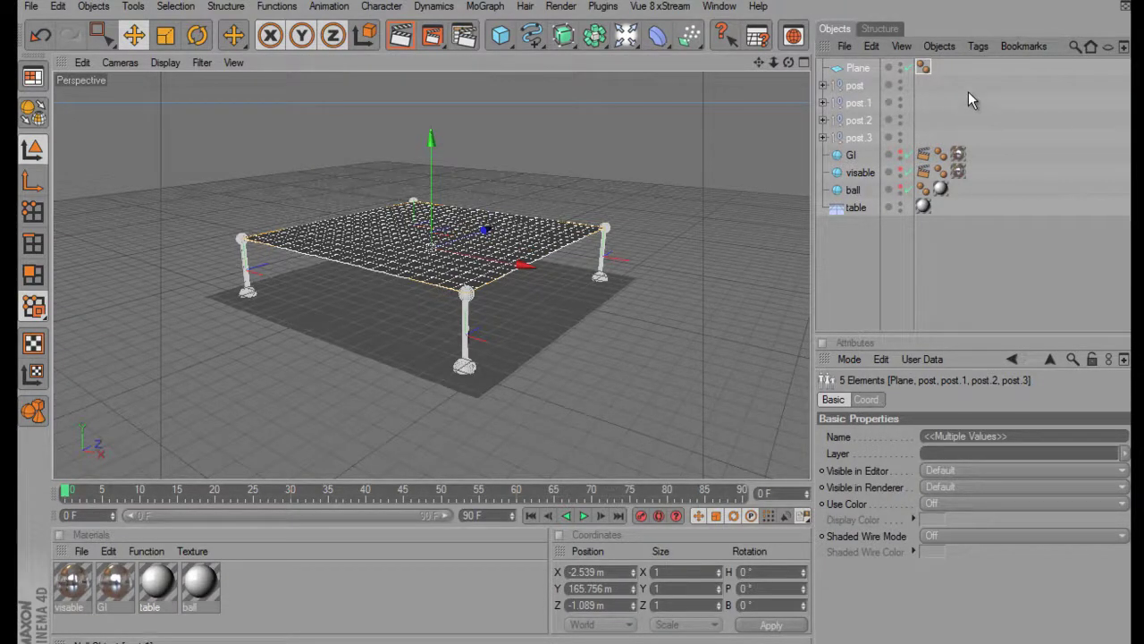
pyautogui.click(939, 45)
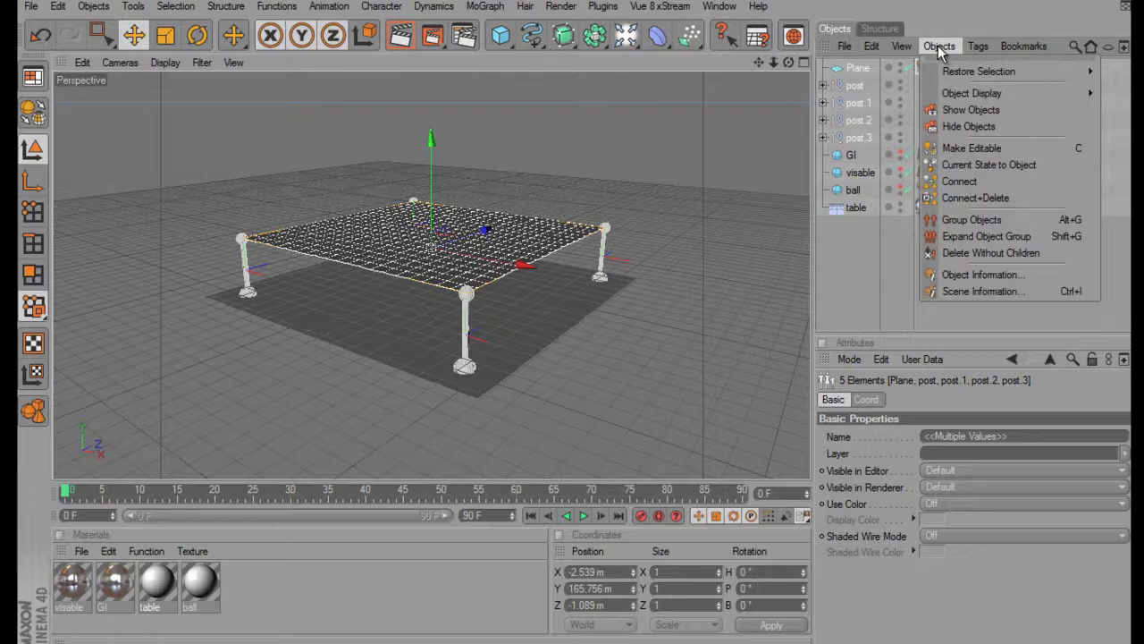
pyautogui.click(985, 219)
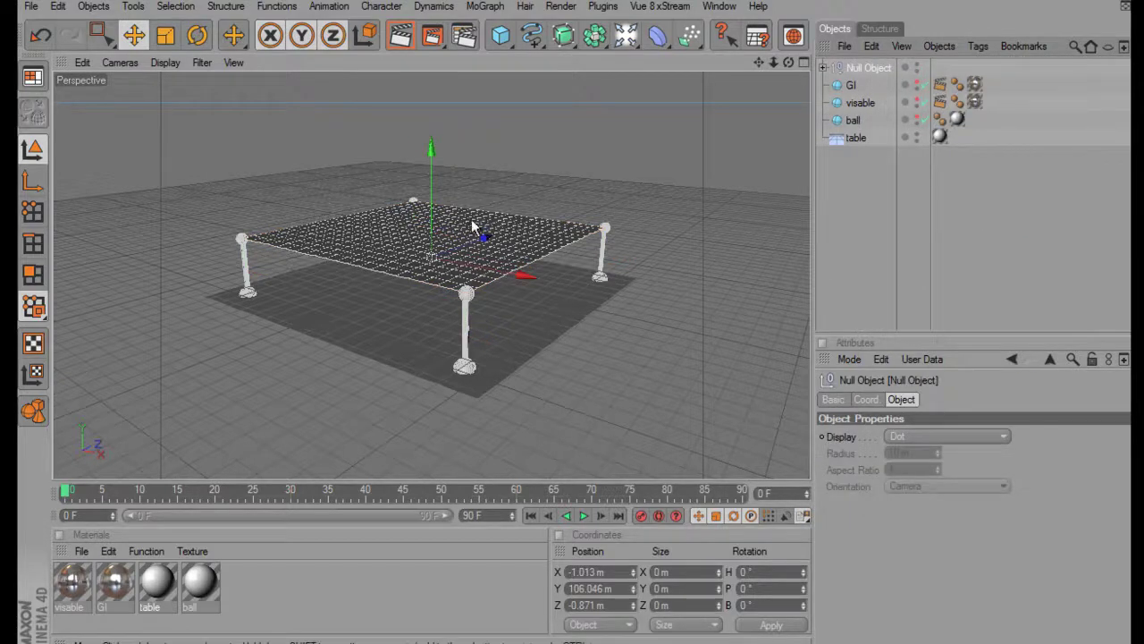
pyautogui.click(916, 99)
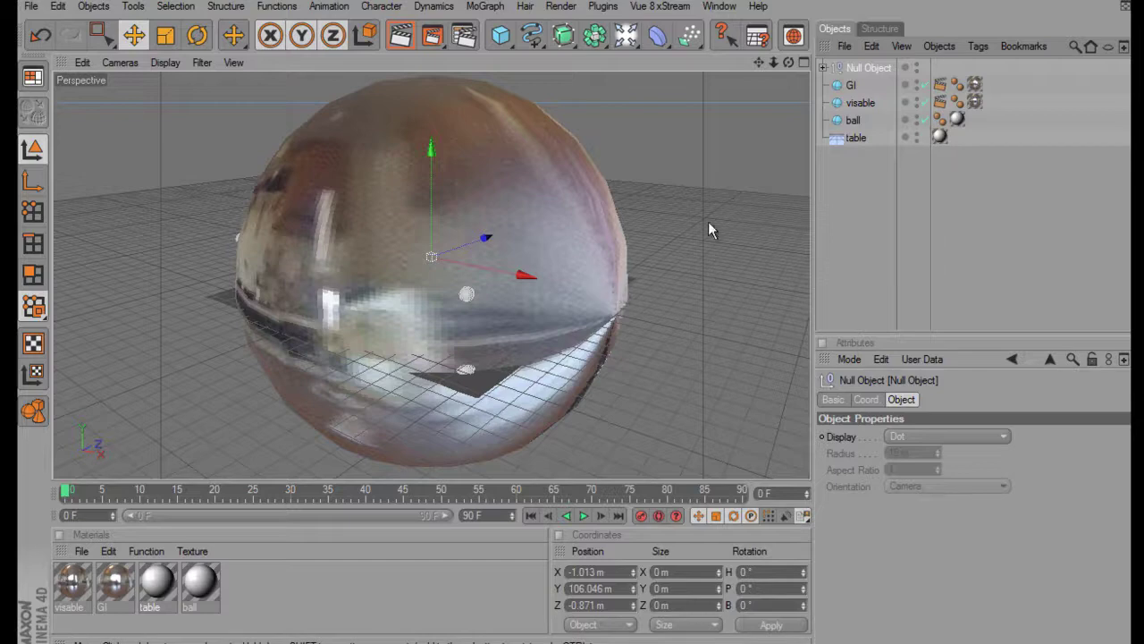
# - Scale the grouped table and posts down so the trampoline fits above the ball
pyautogui.click(167, 36)
pyautogui.scroll(3, 454, 283)
pyautogui.scroll(3, 460, 284)
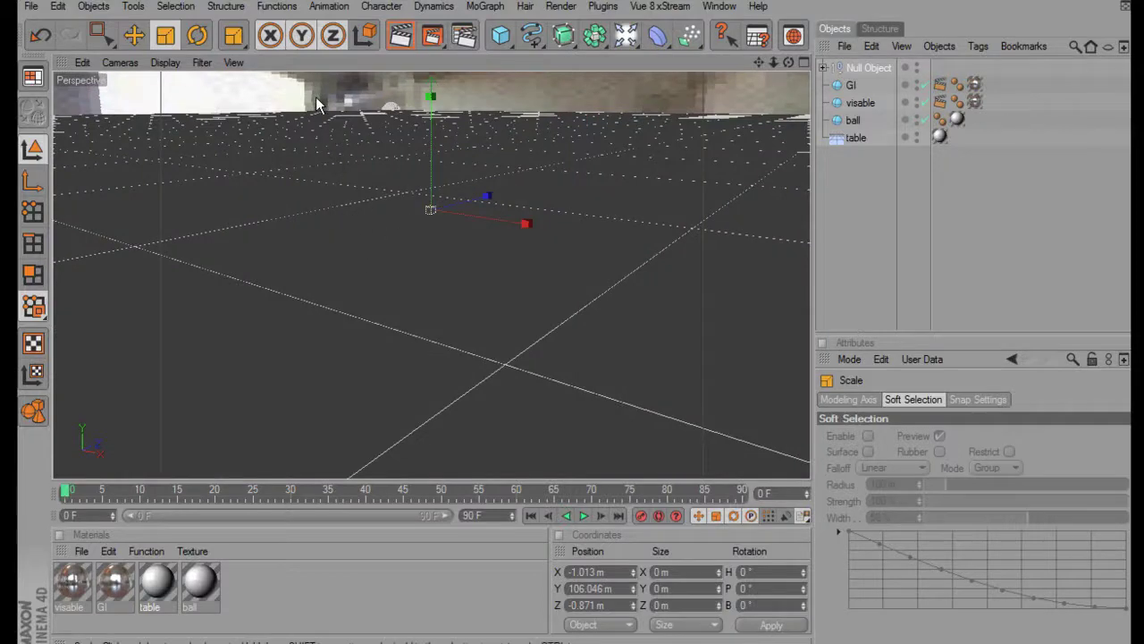
pyautogui.moveTo(600, 326); pyautogui.dragTo(572, 319)
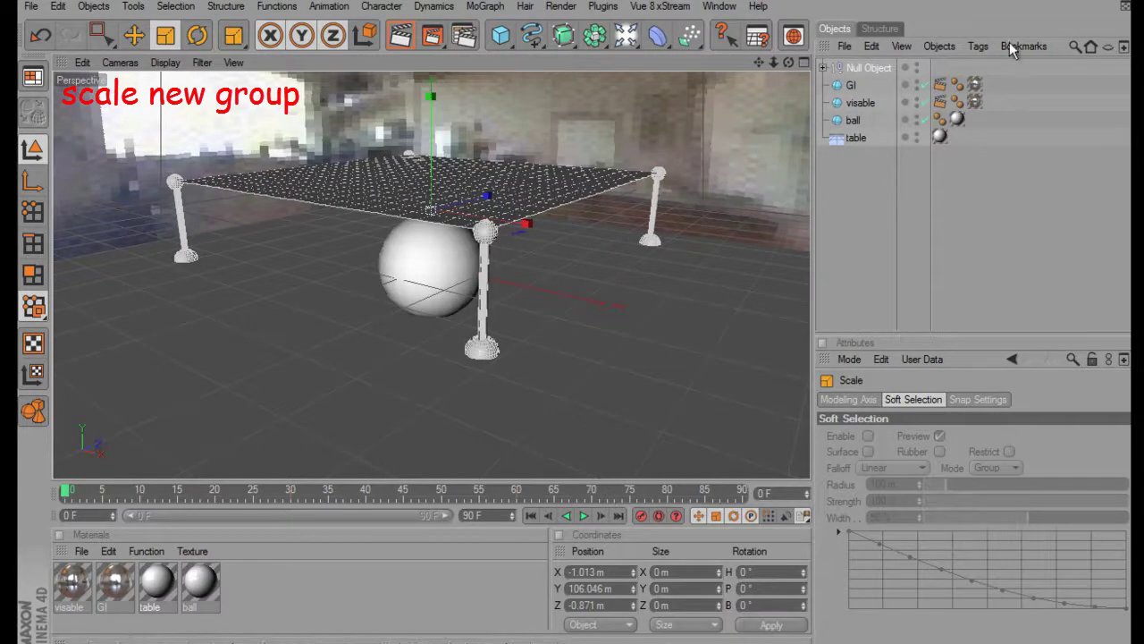
# - Check the scaled trampoline in the Top view, then return to a full-size Perspective view
pyautogui.click(804, 63)
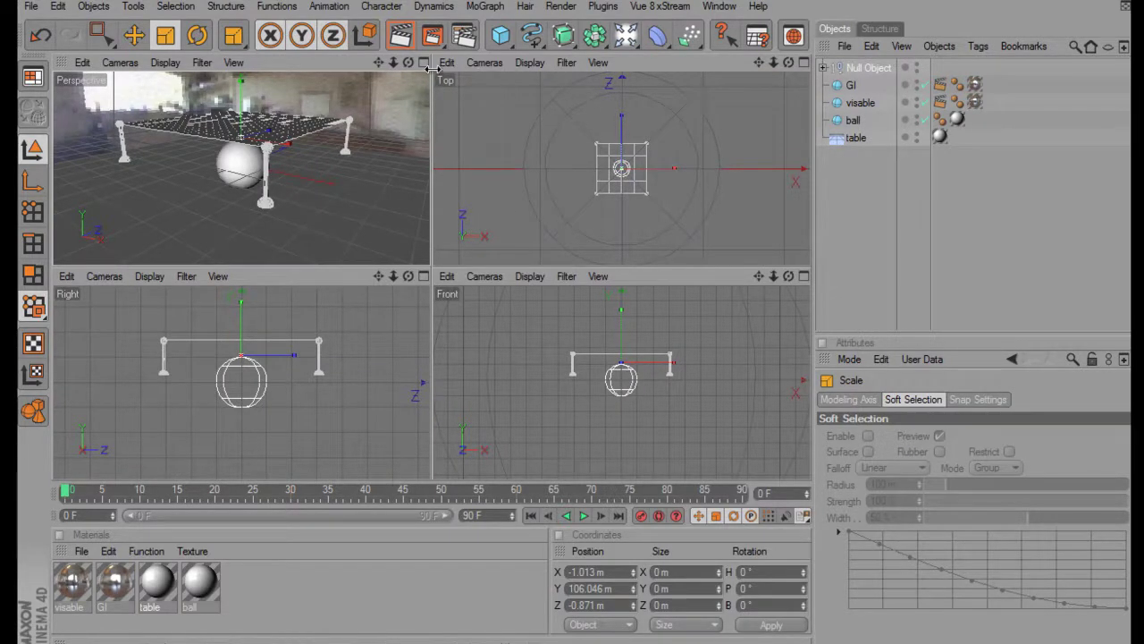
pyautogui.click(803, 63)
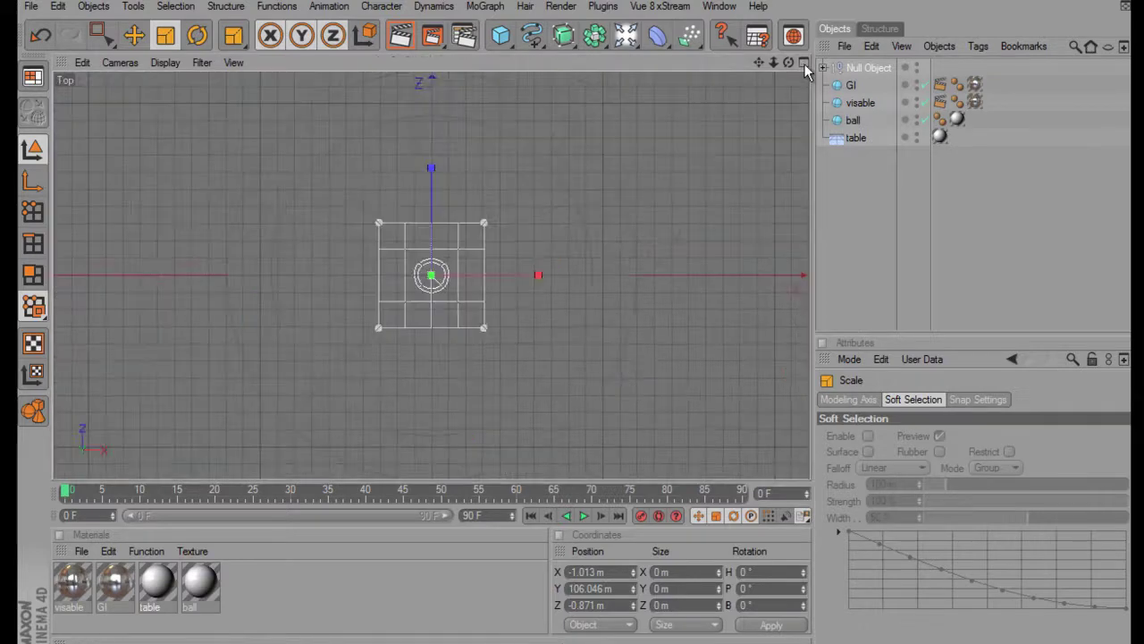
pyautogui.scroll(5, 722, 264)
pyautogui.scroll(2, 724, 264)
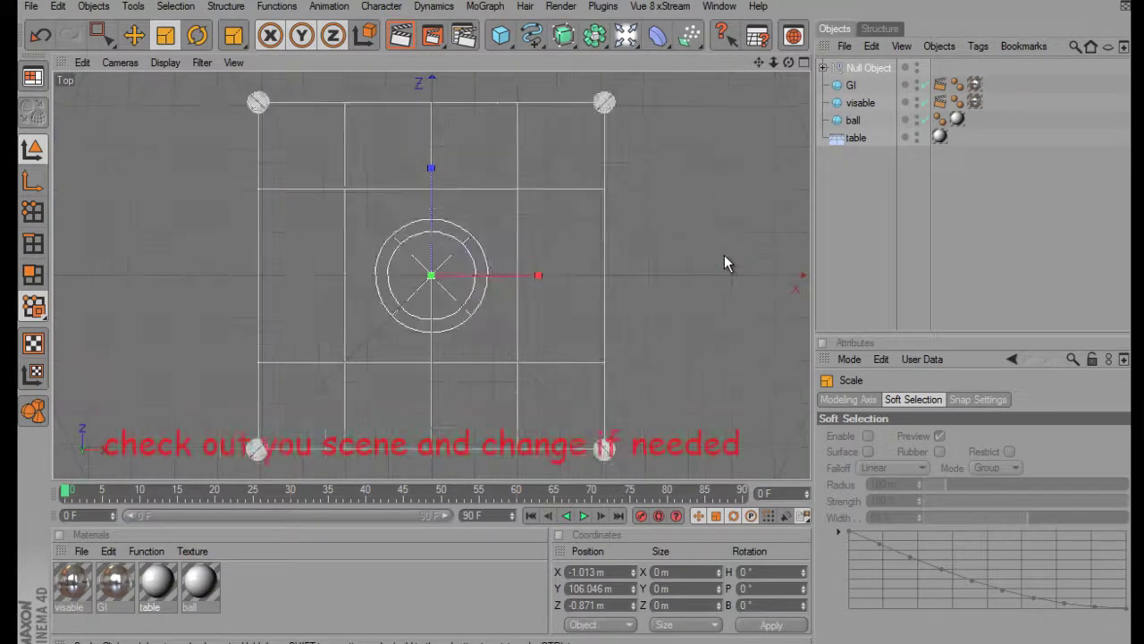
pyautogui.scroll(2, 724, 264)
pyautogui.scroll(-2, 724, 254)
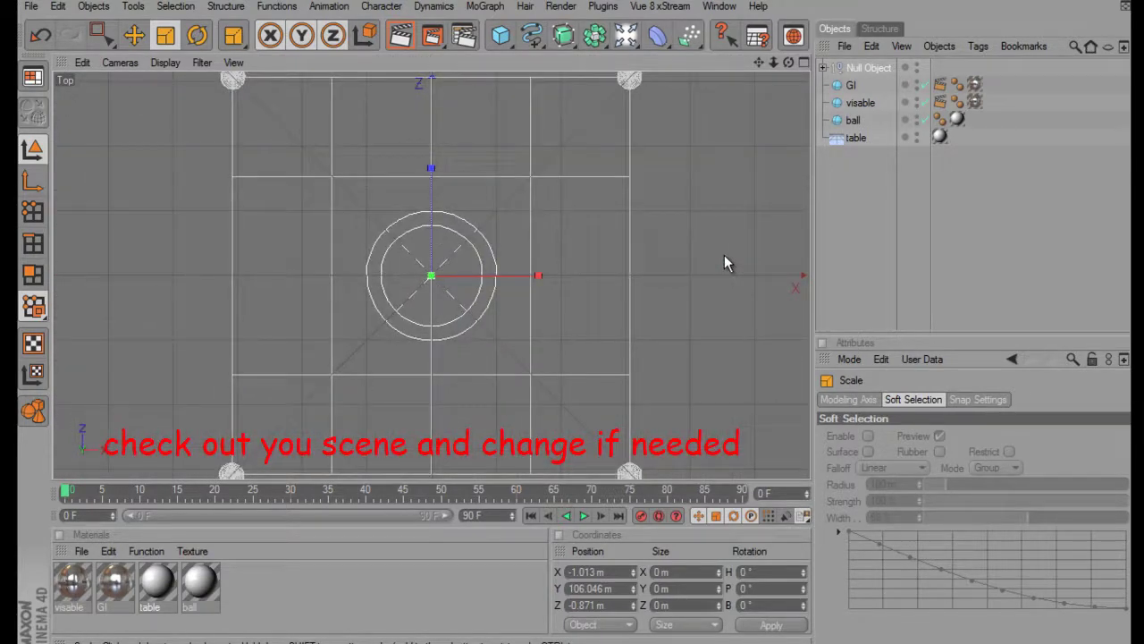
pyautogui.click(804, 63)
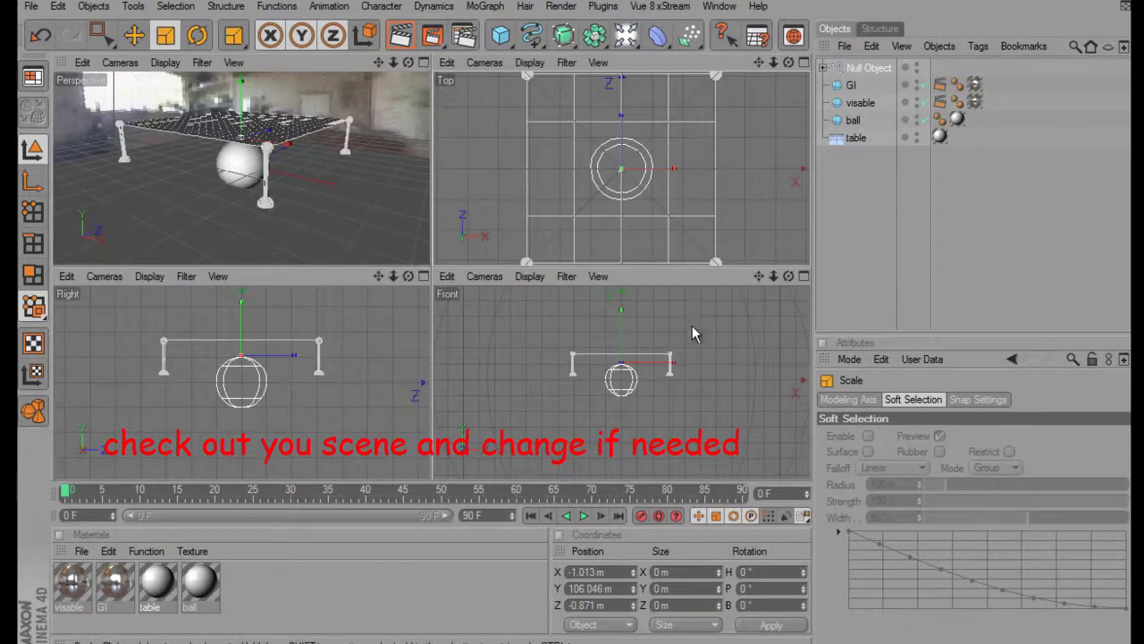
pyautogui.click(424, 62)
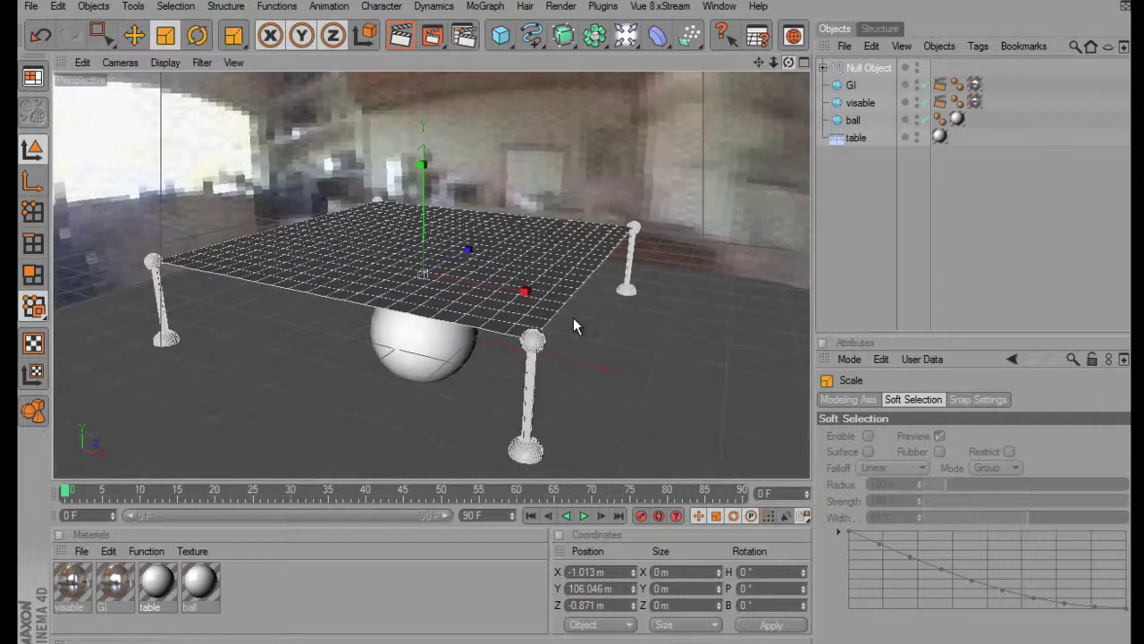
# - Raise the ball to about Y 336.7 m above the trampoline and tilt the view onto it
pyautogui.click(852, 123)
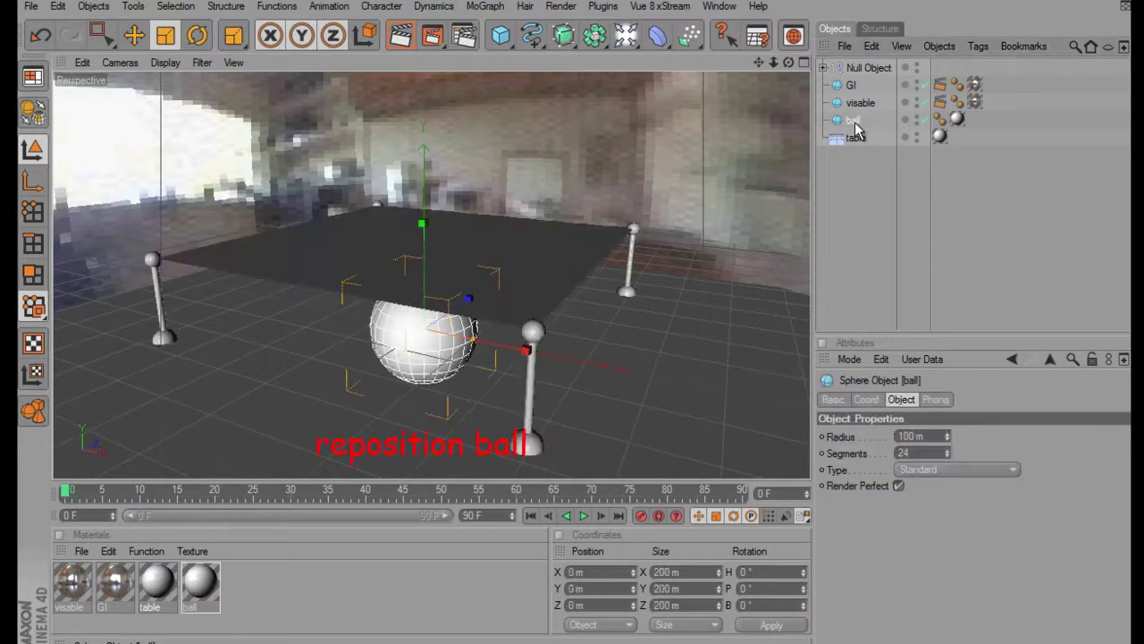
pyautogui.click(135, 36)
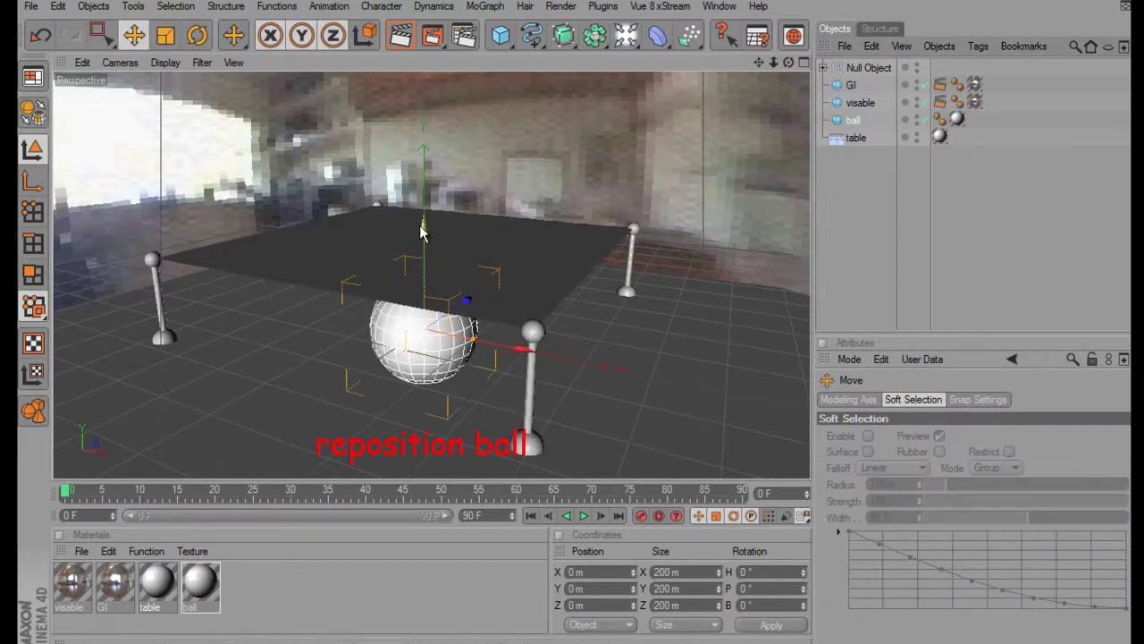
pyautogui.moveTo(423, 231); pyautogui.dragTo(576, 323)
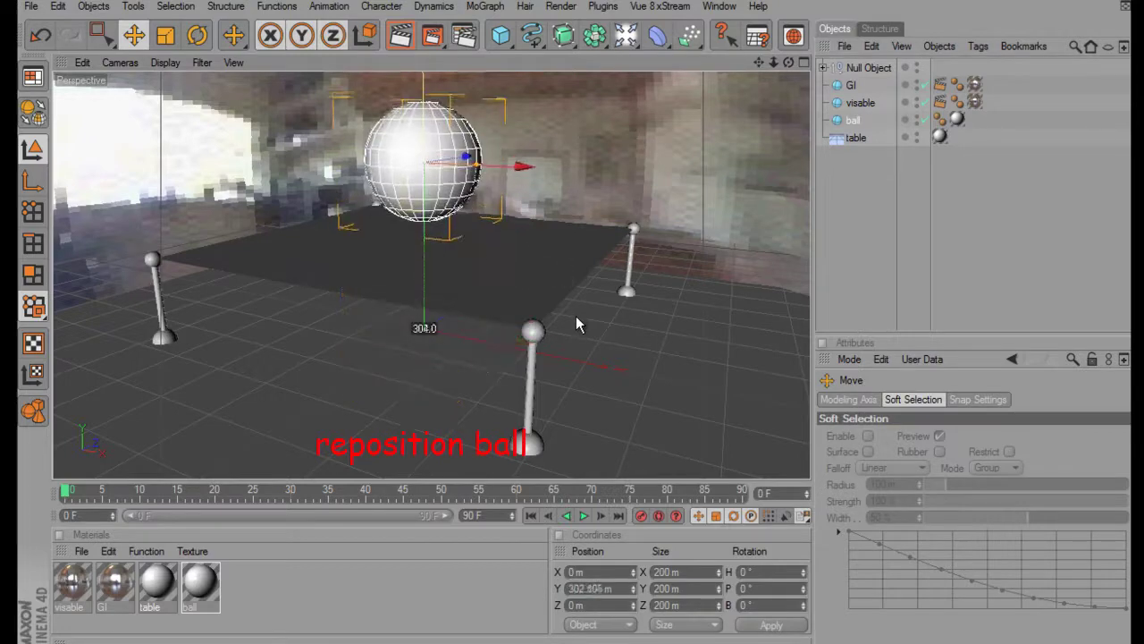
pyautogui.scroll(-3, 452, 285)
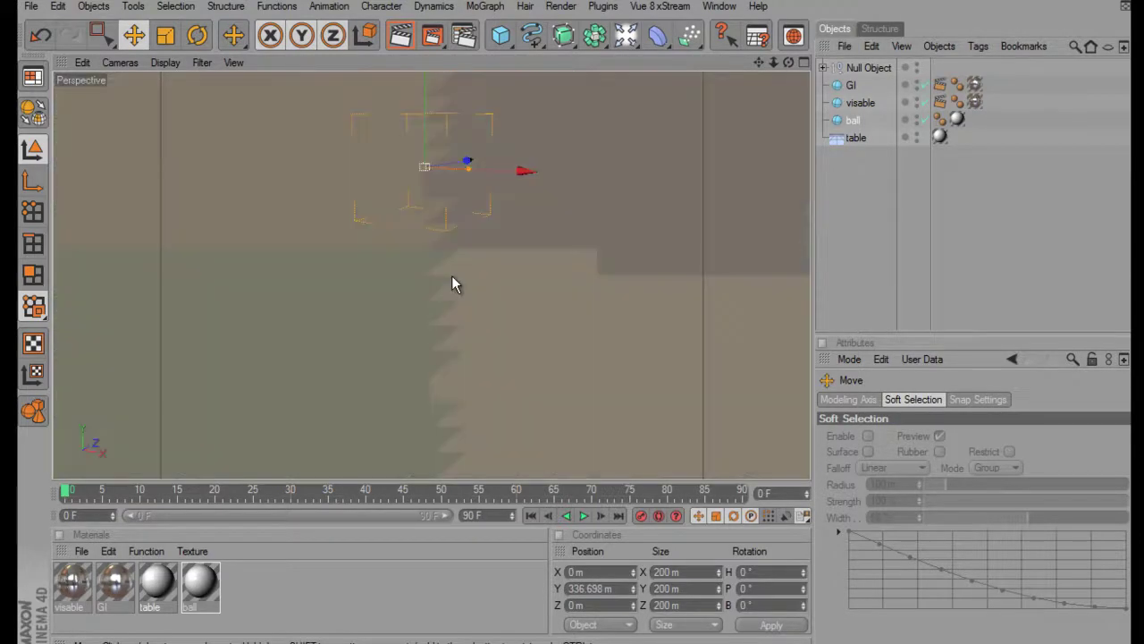
pyautogui.scroll(-1, 451, 285)
pyautogui.scroll(1, 451, 284)
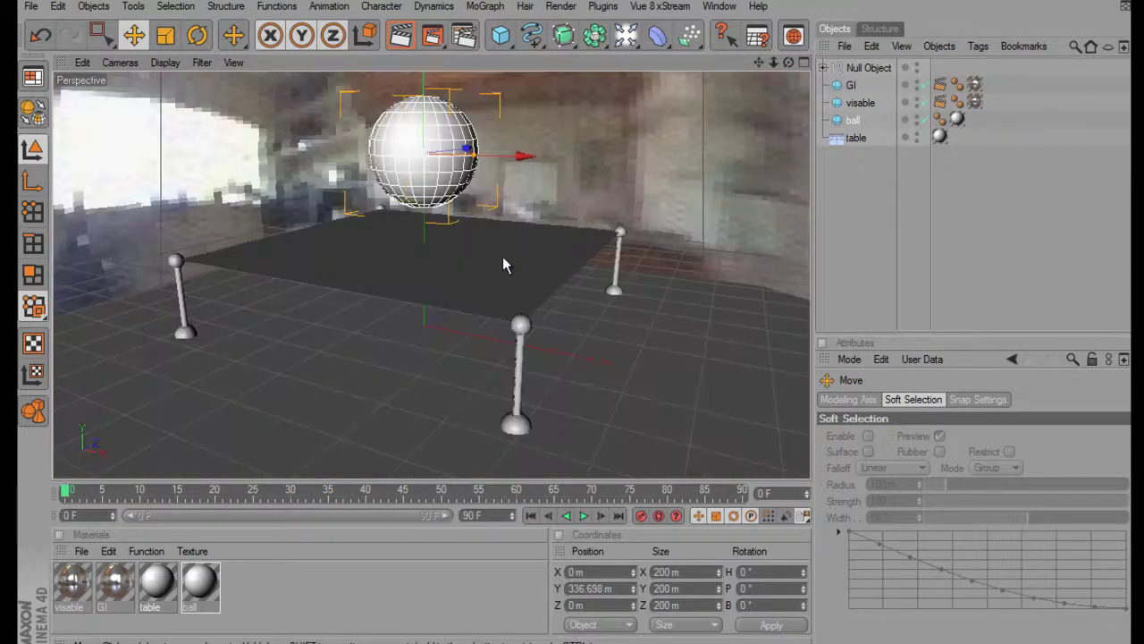
pyautogui.moveTo(574, 308)
pyautogui.keyDown('alt'); pyautogui.mouseDown()
pyautogui.moveTo(576, 298)
pyautogui.moveTo(601, 315)
pyautogui.moveTo(576, 326)
pyautogui.mouseUp(); pyautogui.keyUp('alt')
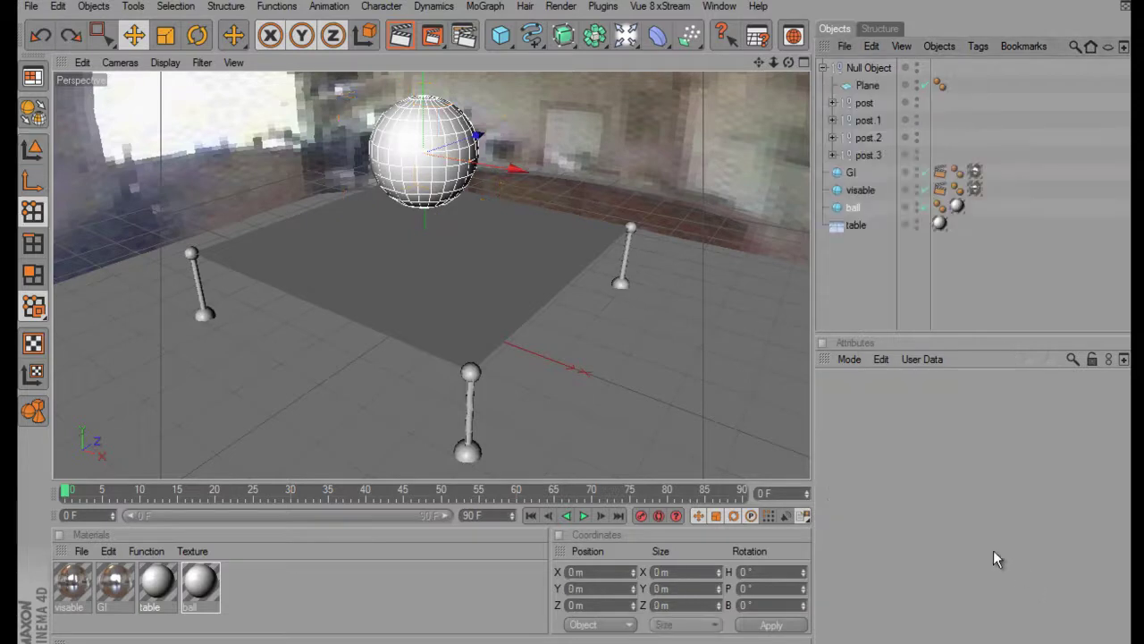
# - Make the Plane editable and hide the four posts and the ball in the viewport
pyautogui.click(865, 84)
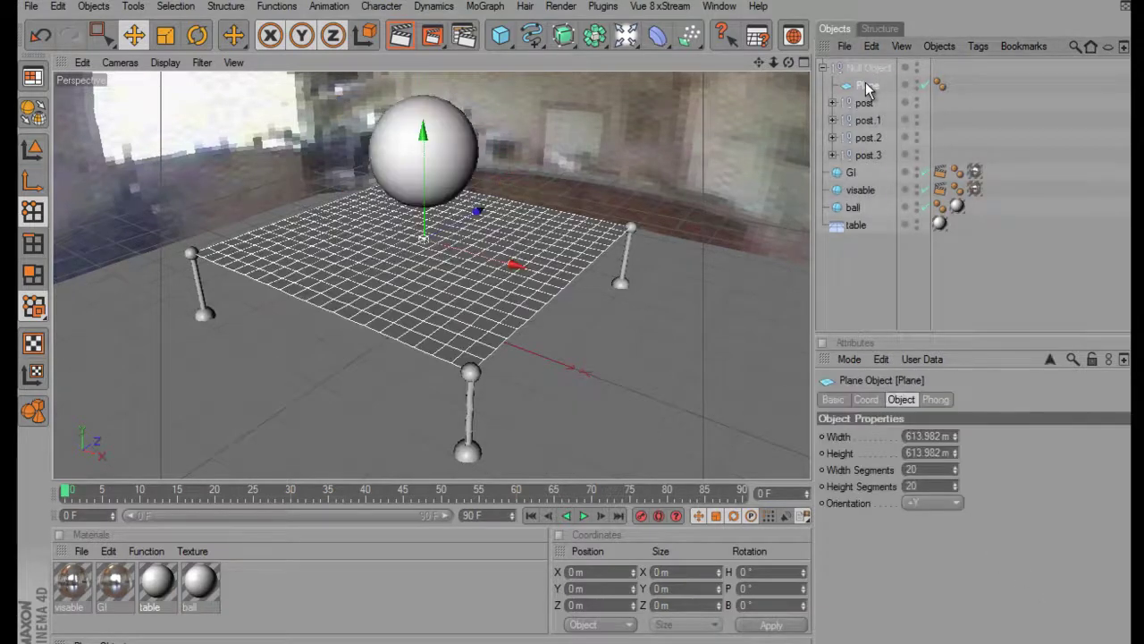
pyautogui.click(36, 109)
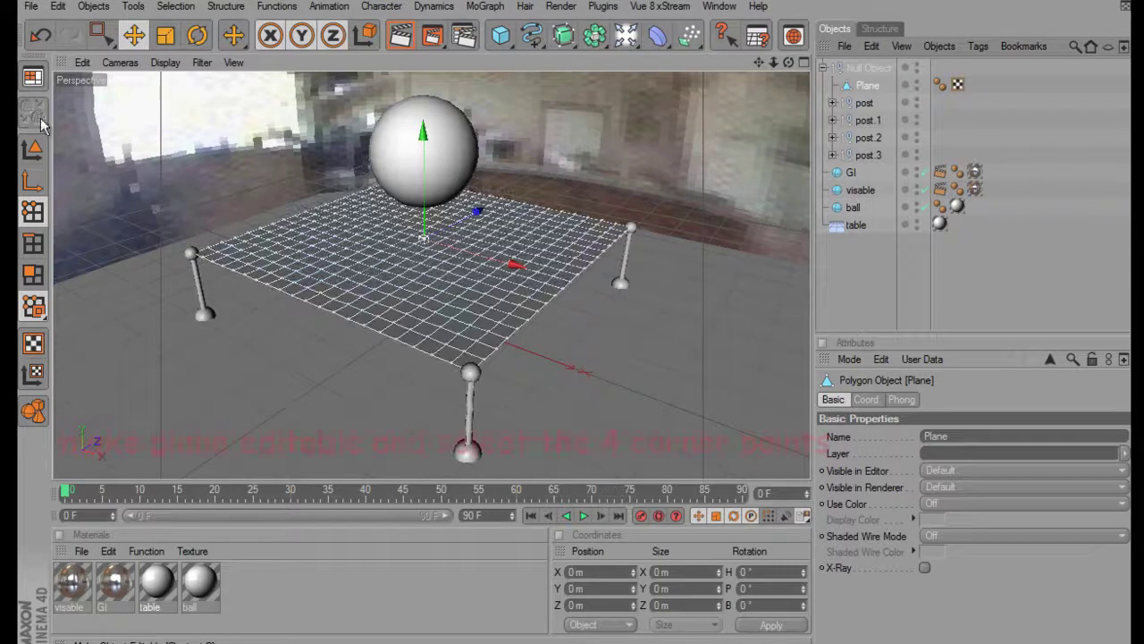
pyautogui.doubleClick(916, 102)
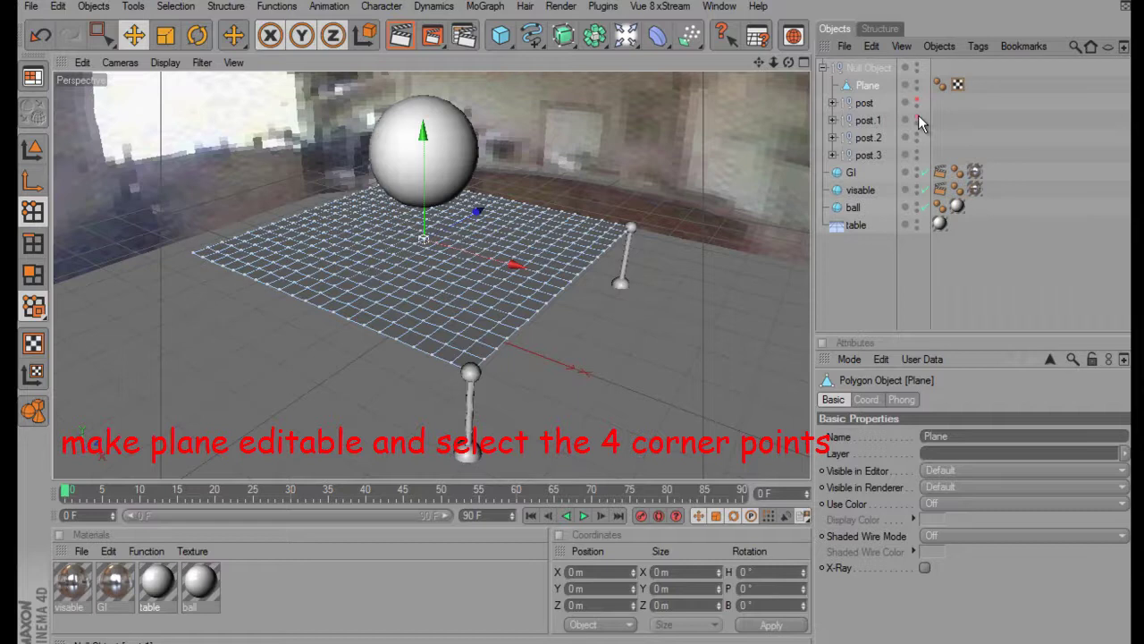
pyautogui.doubleClick(916, 120)
pyautogui.doubleClick(916, 137)
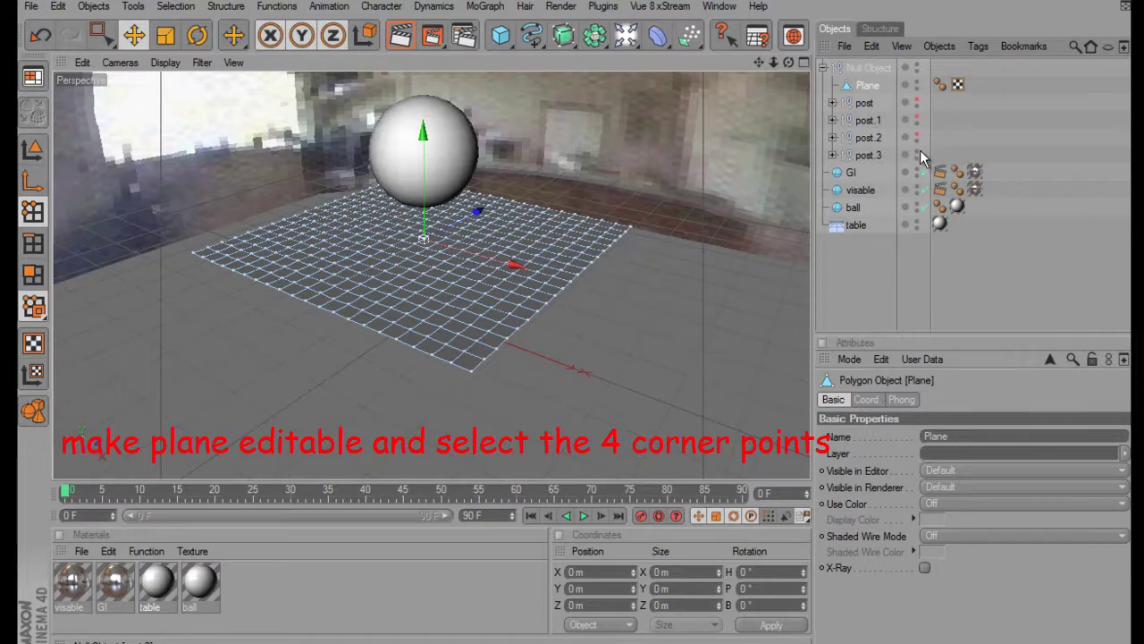
pyautogui.doubleClick(916, 150)
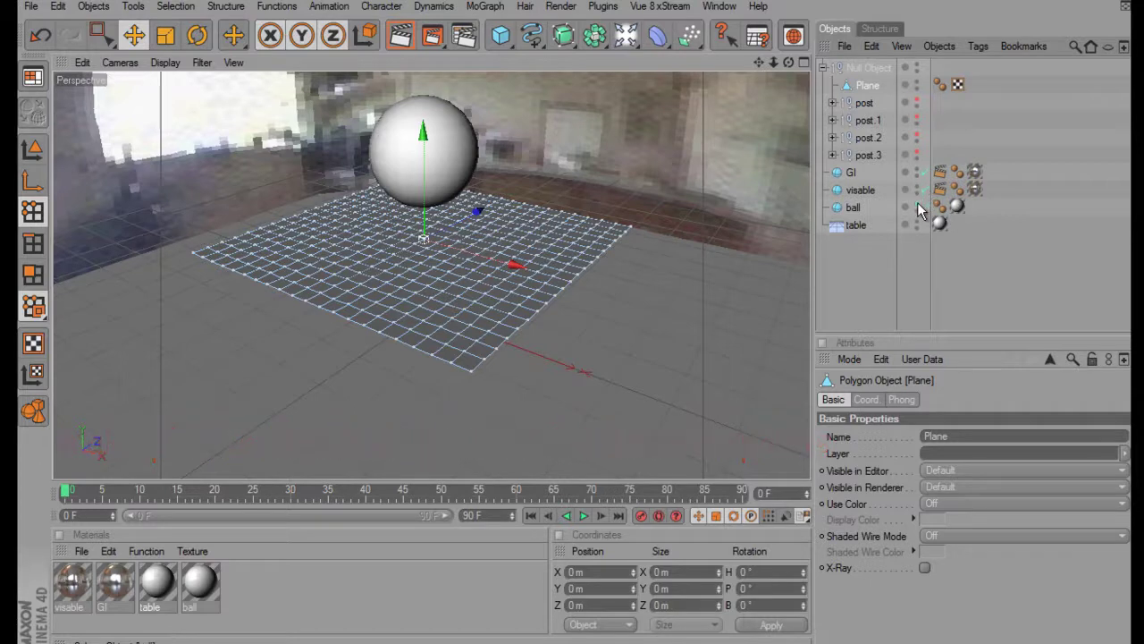
pyautogui.doubleClick(917, 204)
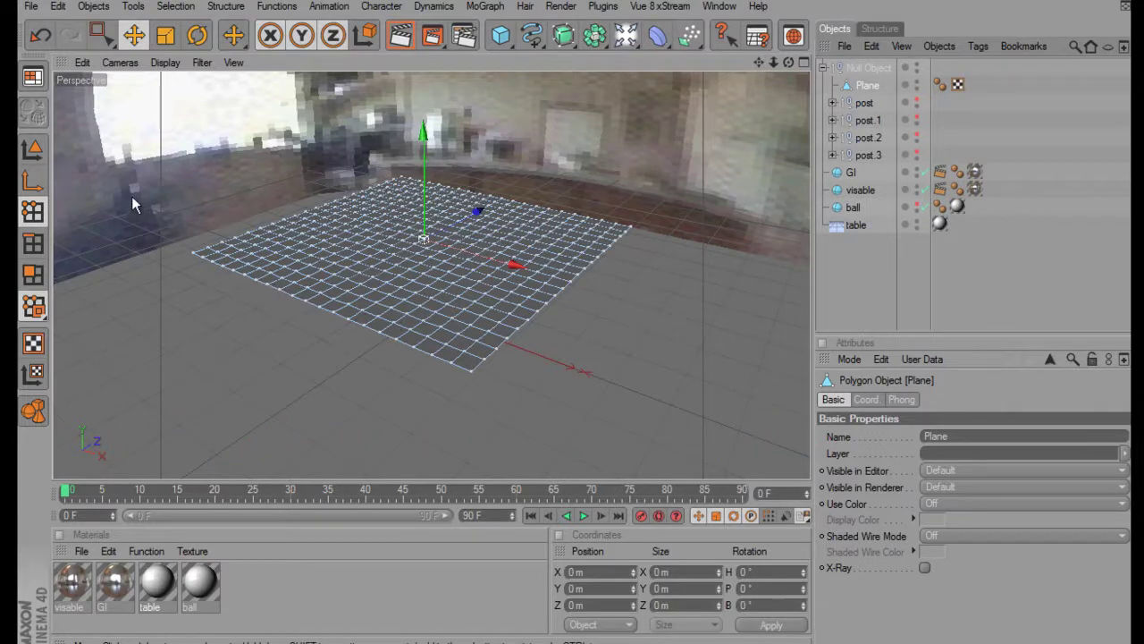
# - In Points mode, select the plane's corner points
pyautogui.click(27, 216)
pyautogui.click(194, 249)
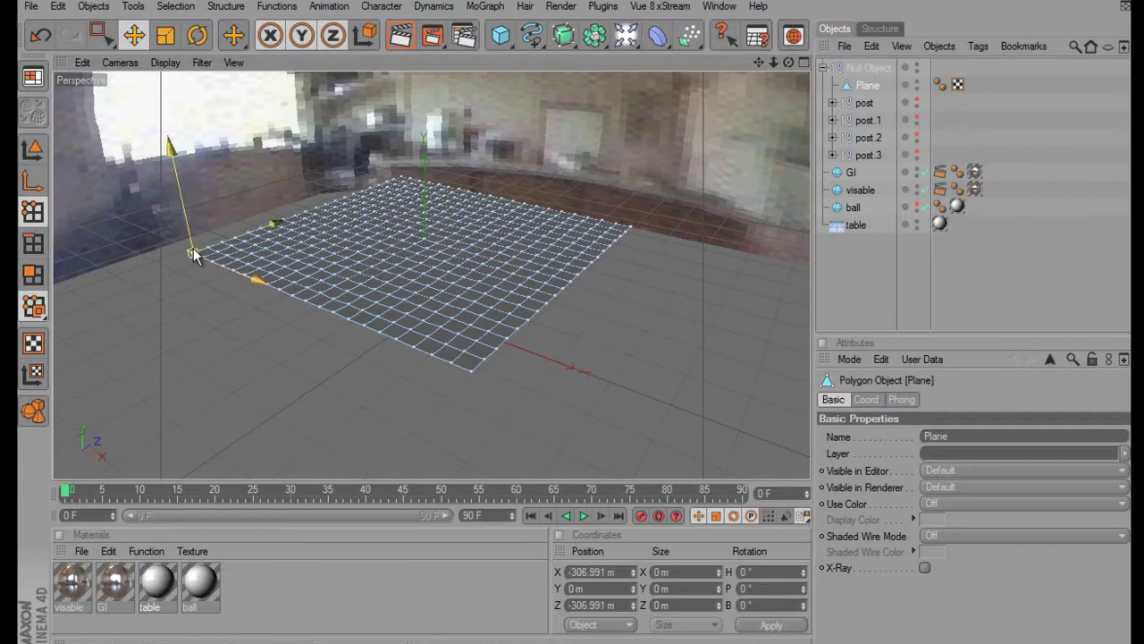
pyautogui.keyDown('shift'); pyautogui.click(400, 182); pyautogui.keyUp('shift')
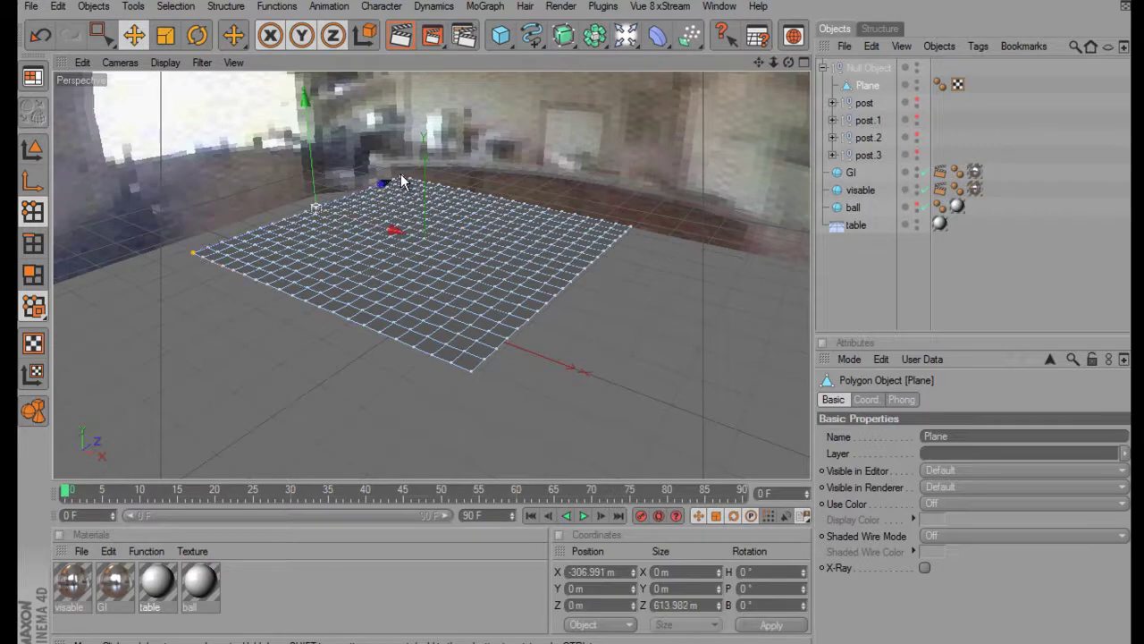
pyautogui.keyDown('shift'); pyautogui.click(630, 225); pyautogui.keyUp('shift')
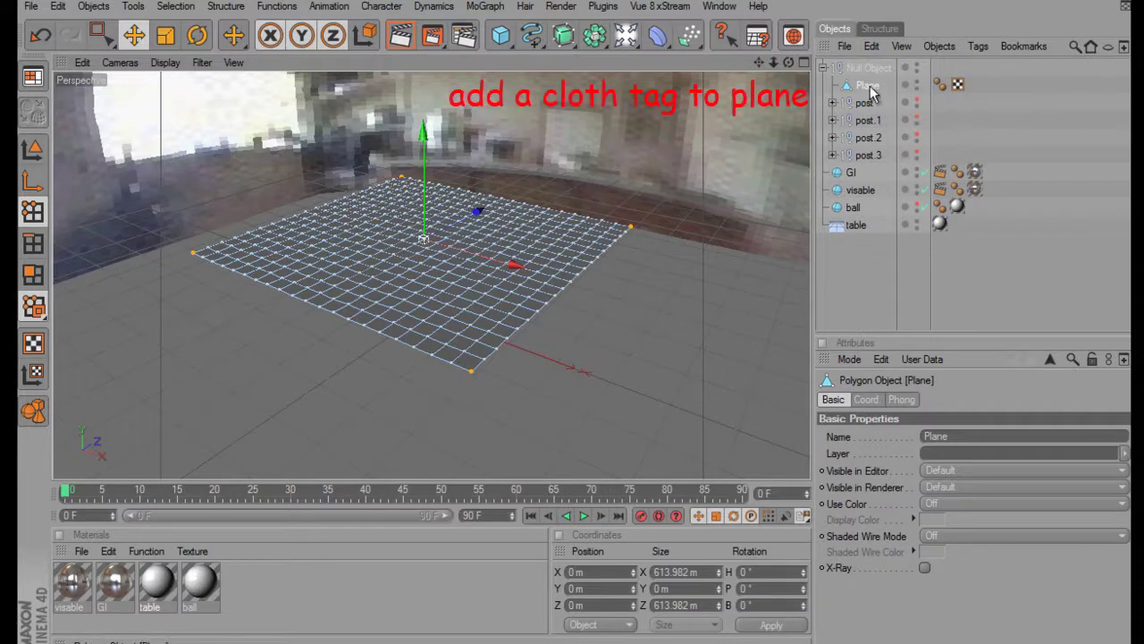
# - Add a Cloth tag to the Plane and select the ball
pyautogui.click(979, 48)
pyautogui.moveTo(1014, 121)
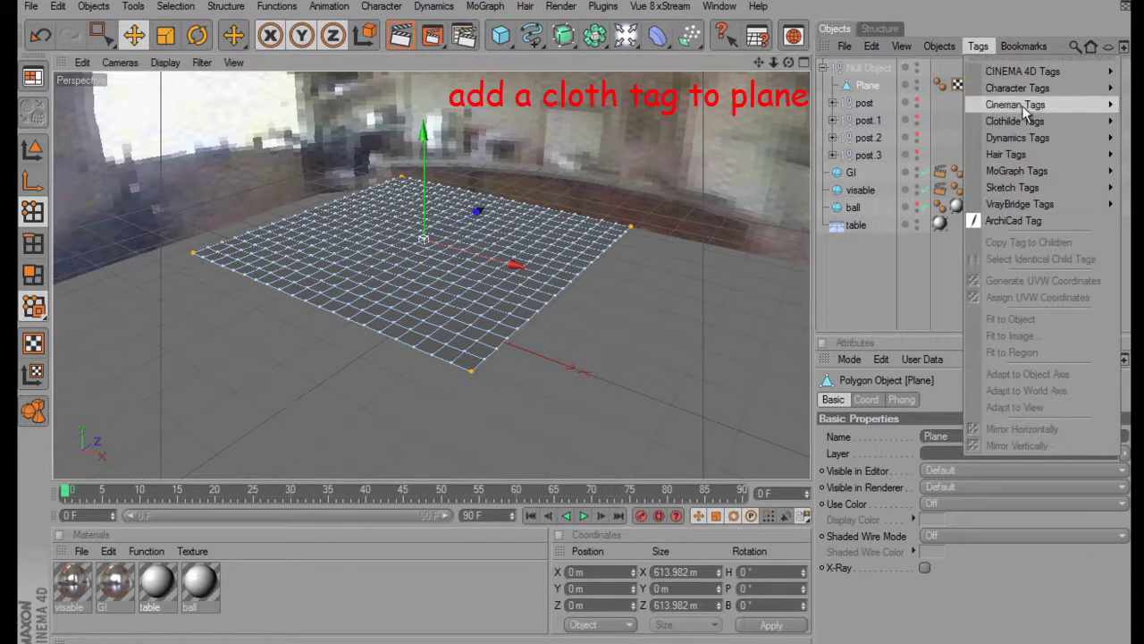
pyautogui.click(939, 138)
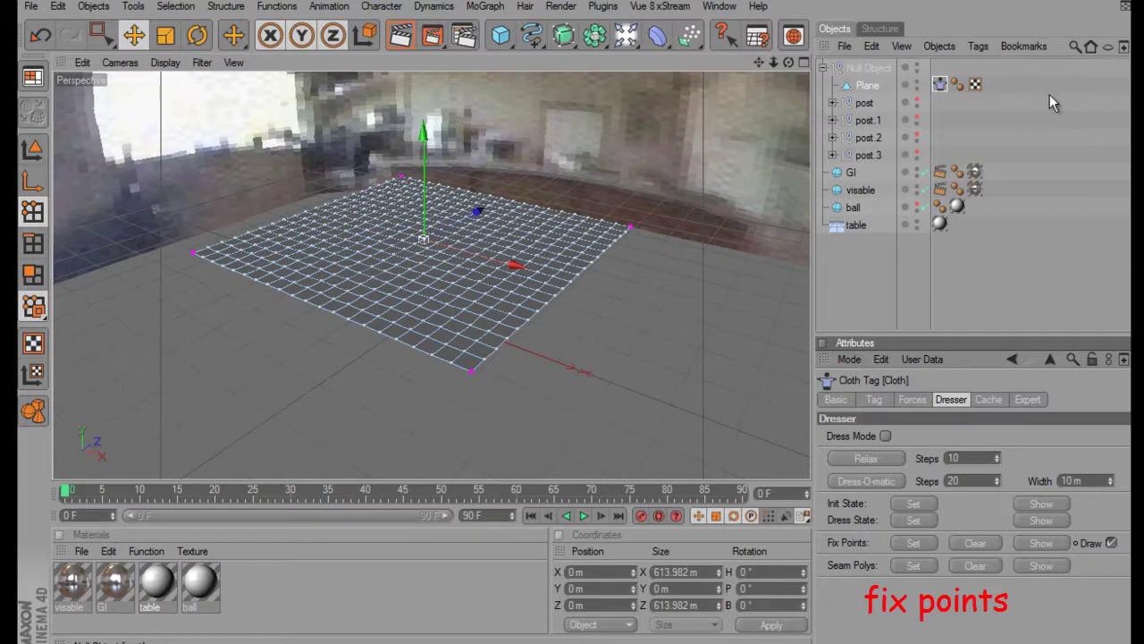
pyautogui.click(854, 210)
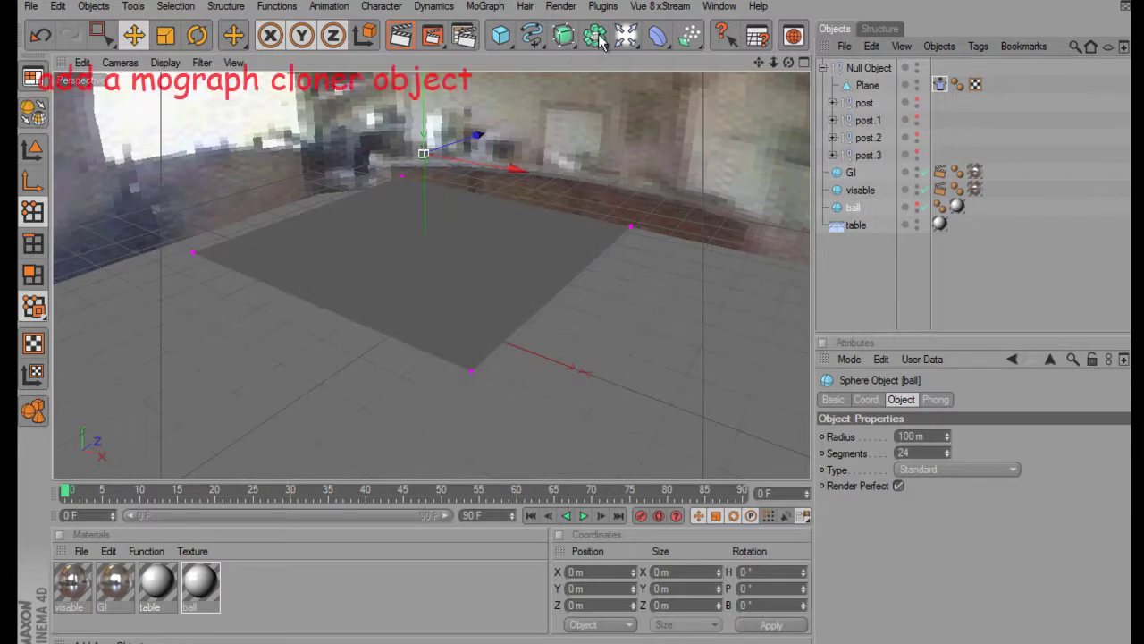
# - Add a MoGraph Cloner, place the ball under it and make the ball visible
pyautogui.click(487, 7)
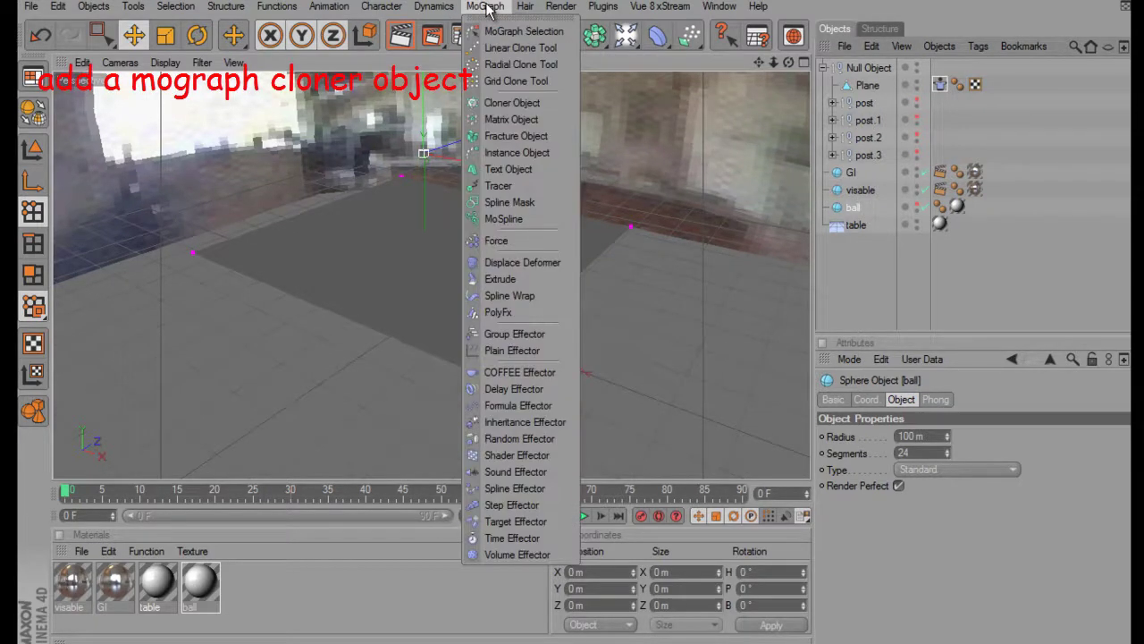
pyautogui.click(535, 105)
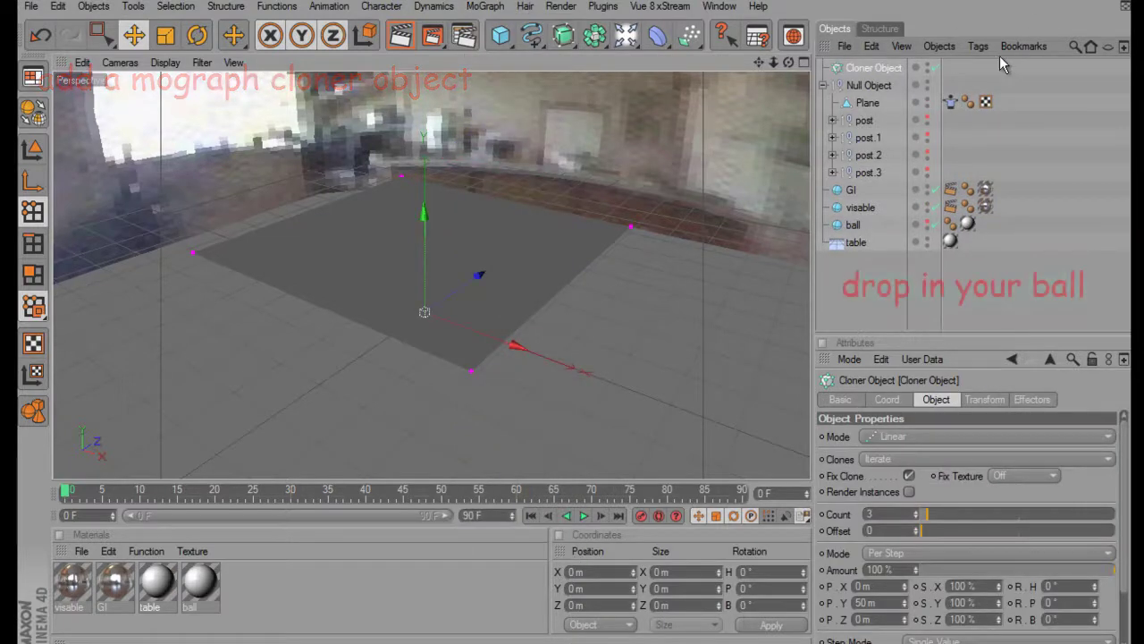
pyautogui.moveTo(862, 223); pyautogui.dragTo(867, 76)
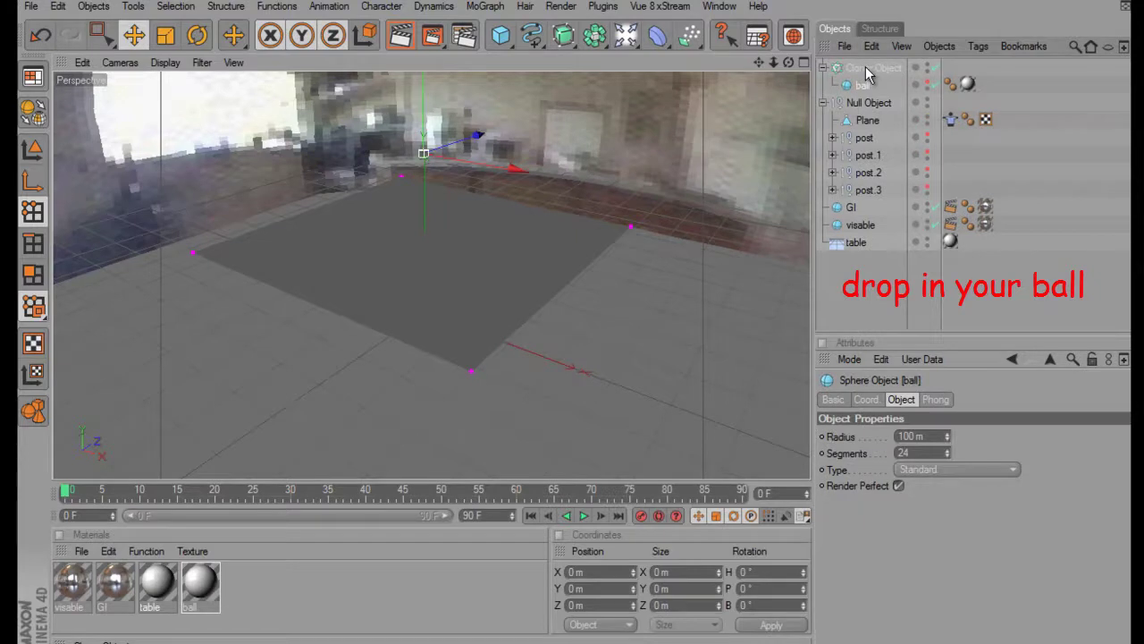
pyautogui.click(928, 84)
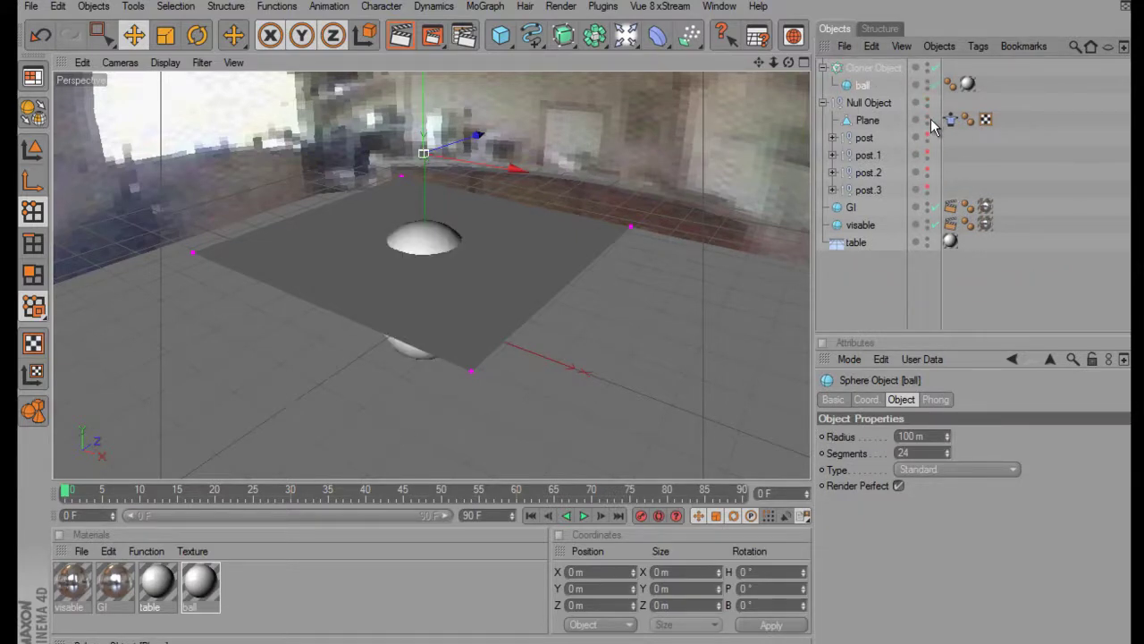
# - Set the Cloner's Count to 1 and turn off Fix Clone
pyautogui.click(852, 68)
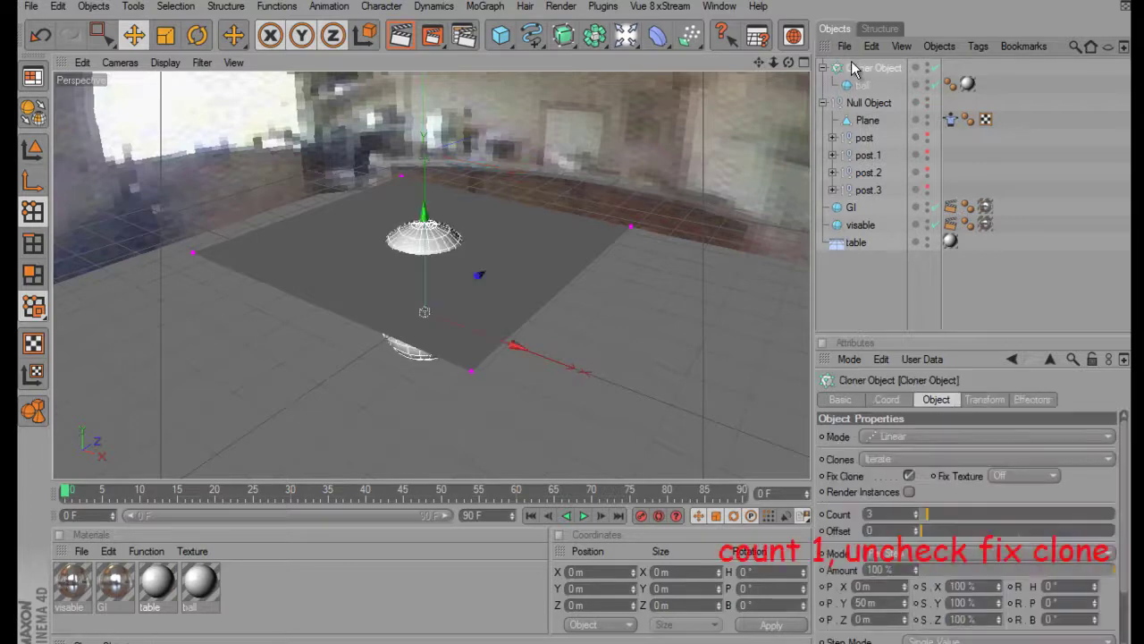
pyautogui.click(915, 518)
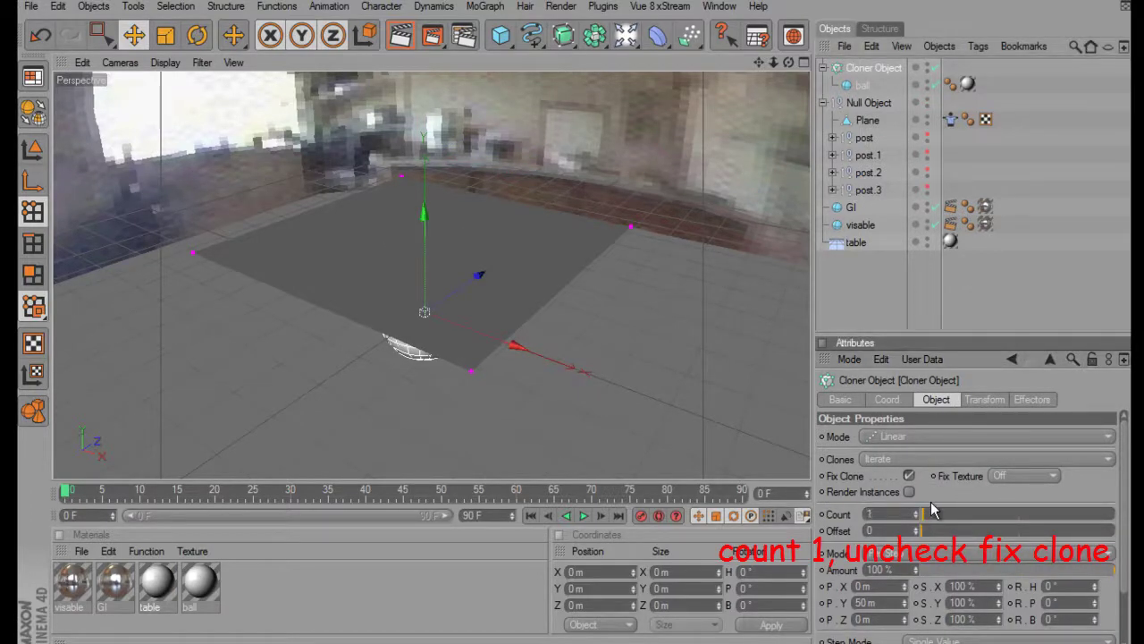
pyautogui.click(909, 476)
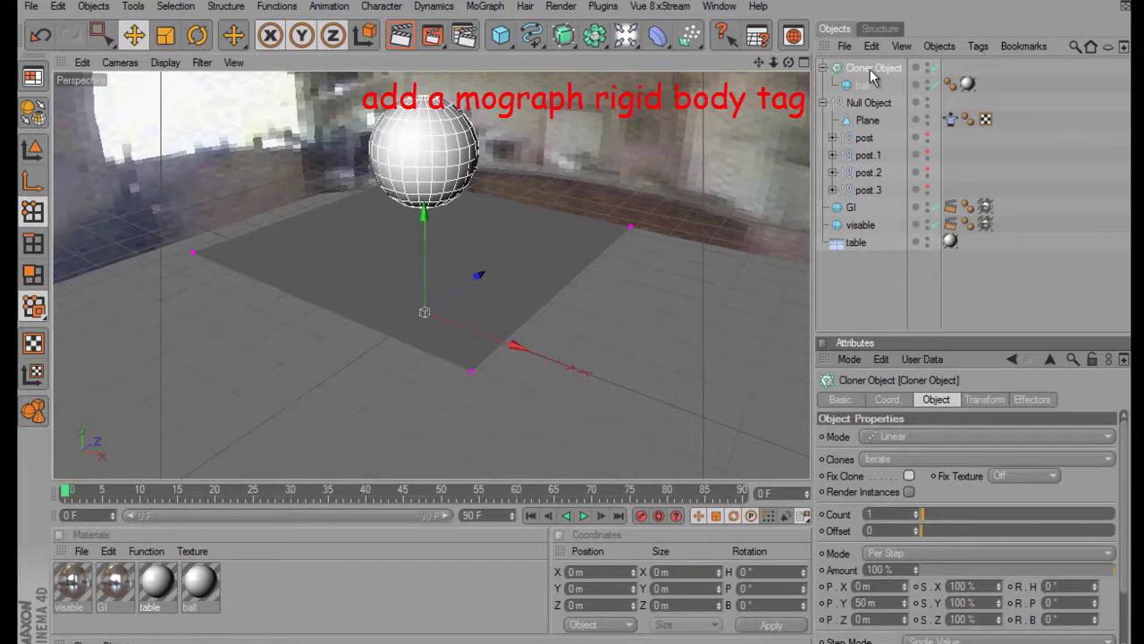
# - Add MoGraph Rigid Body tags to the Cloner and the Plane
pyautogui.click(977, 47)
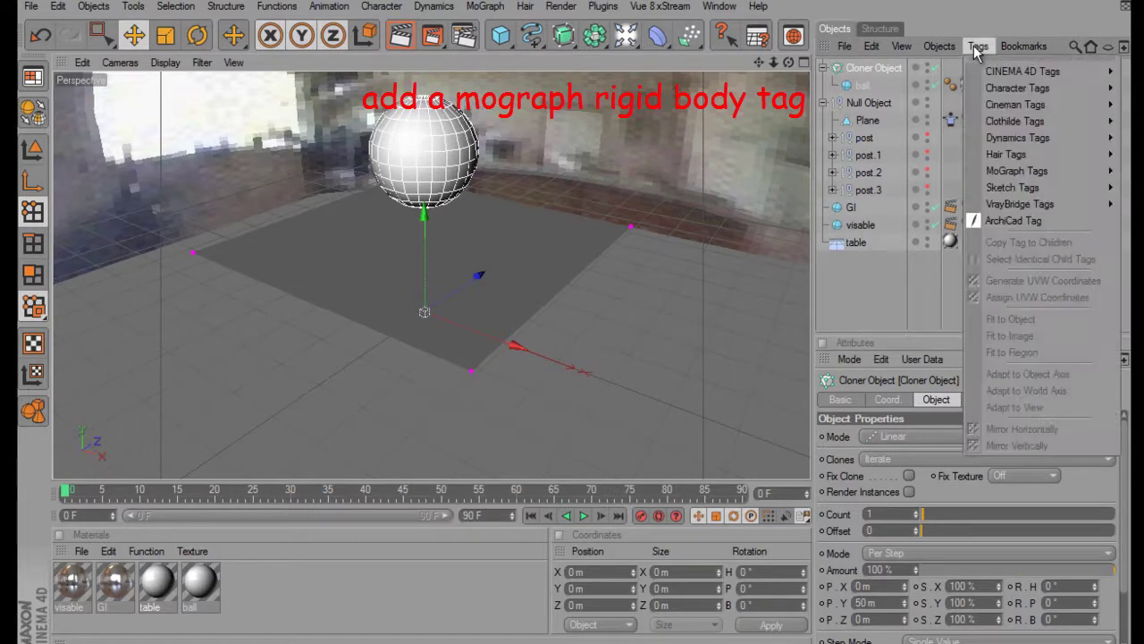
pyautogui.click(921, 204)
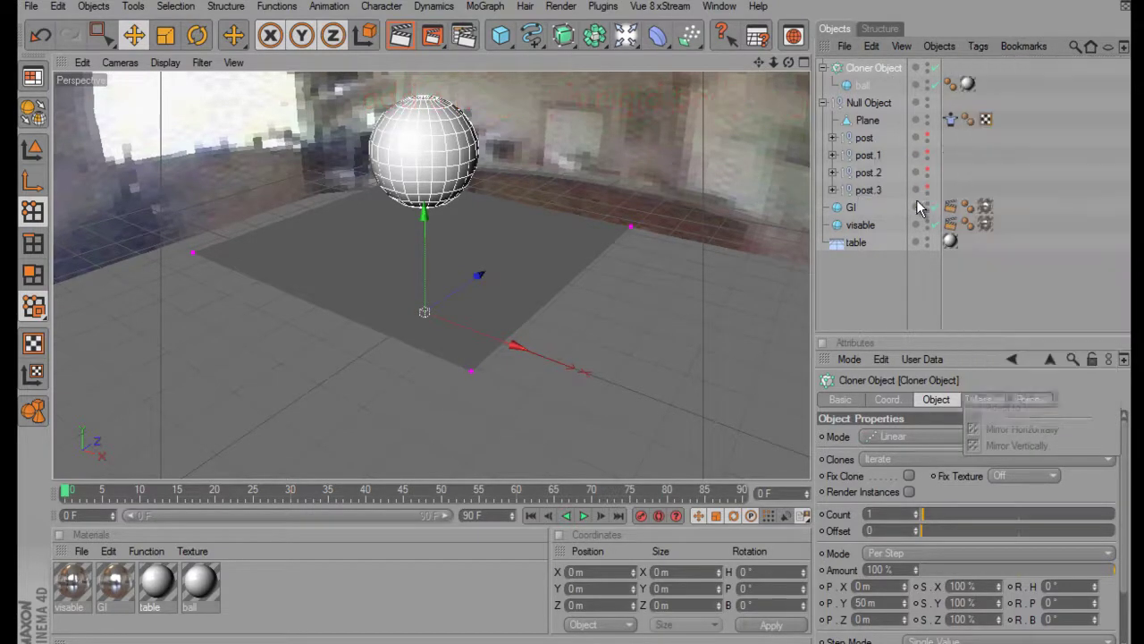
pyautogui.click(867, 122)
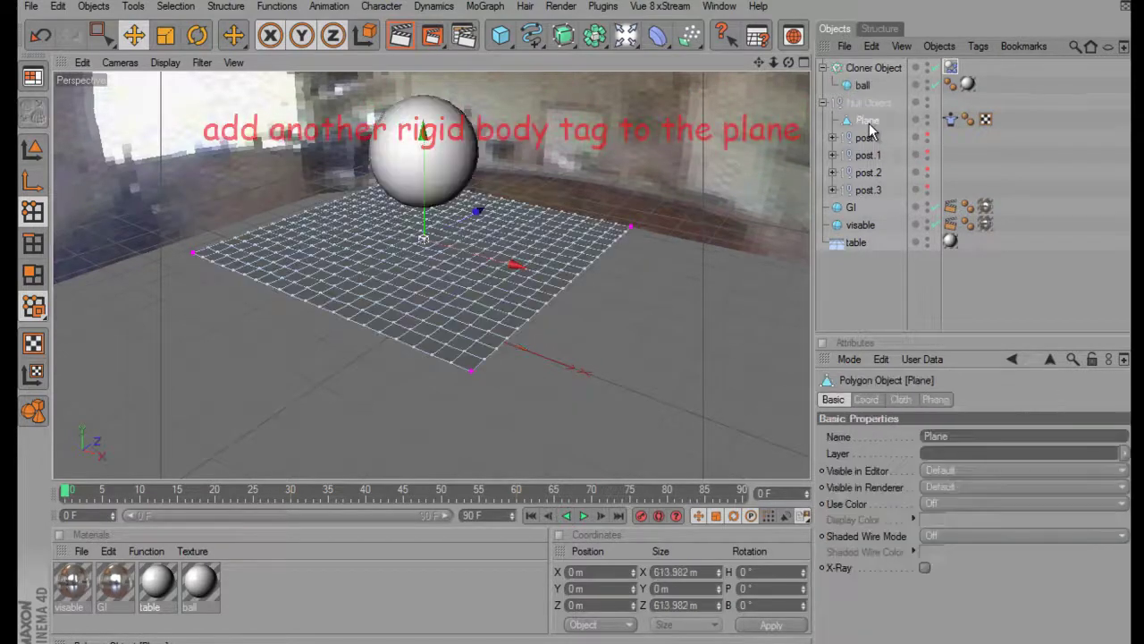
pyautogui.click(979, 46)
pyautogui.moveTo(1015, 171)
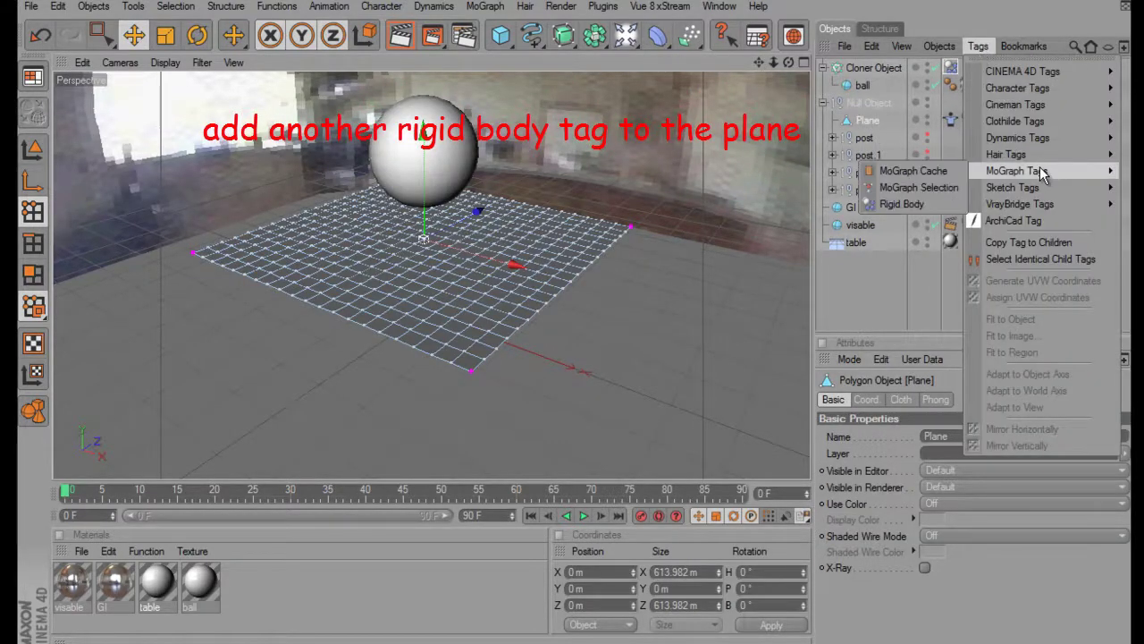
pyautogui.click(901, 204)
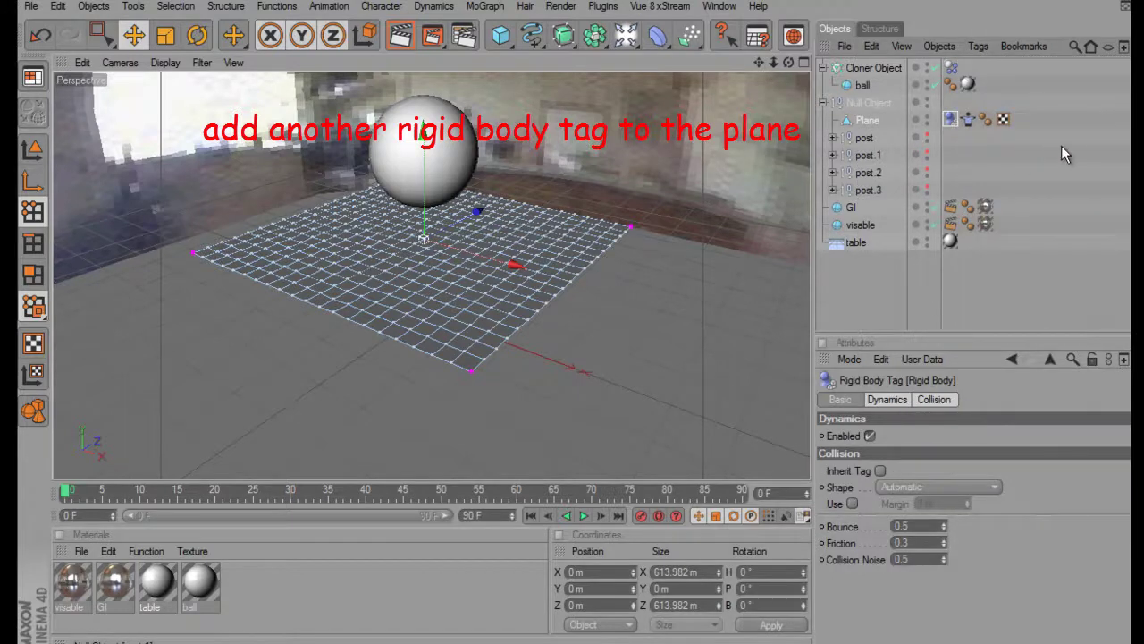
# - Show the first post, post.1 and post.2 again in the viewport
pyautogui.click(928, 137)
pyautogui.click(927, 155)
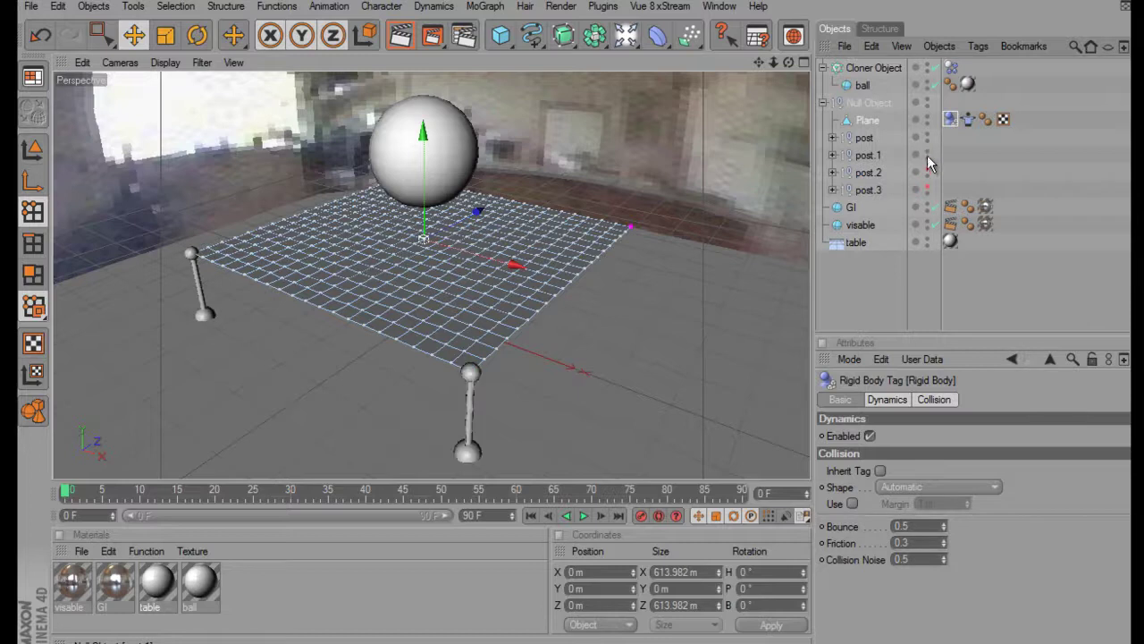
pyautogui.click(927, 172)
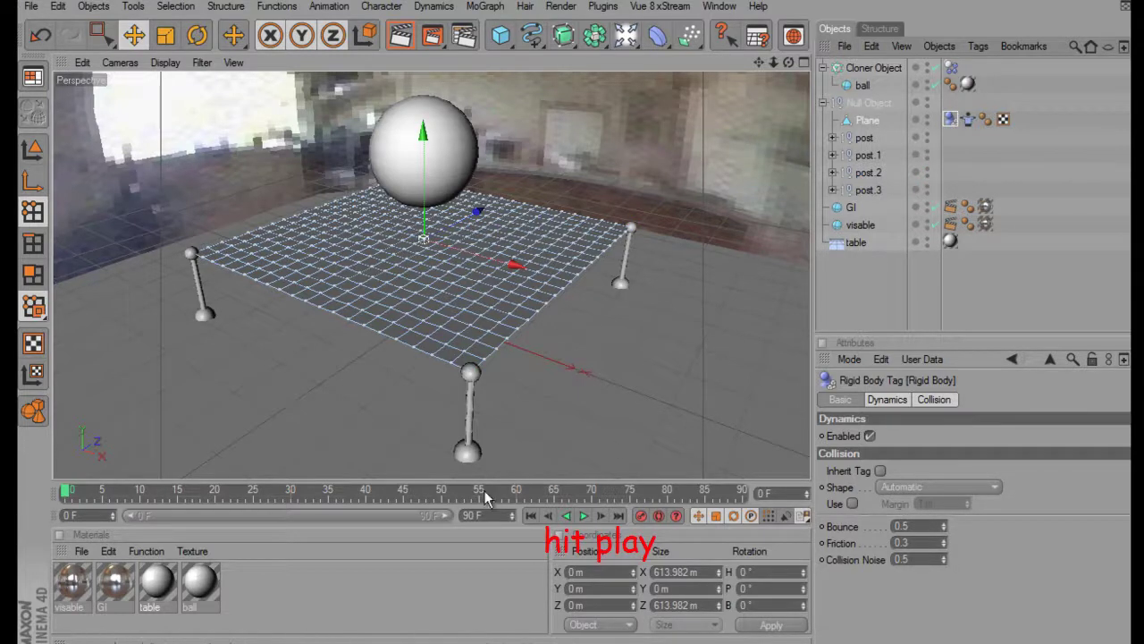
# - Play the simulation, stop it at frame 7 and collapse the Null Object group
pyautogui.click(586, 517)
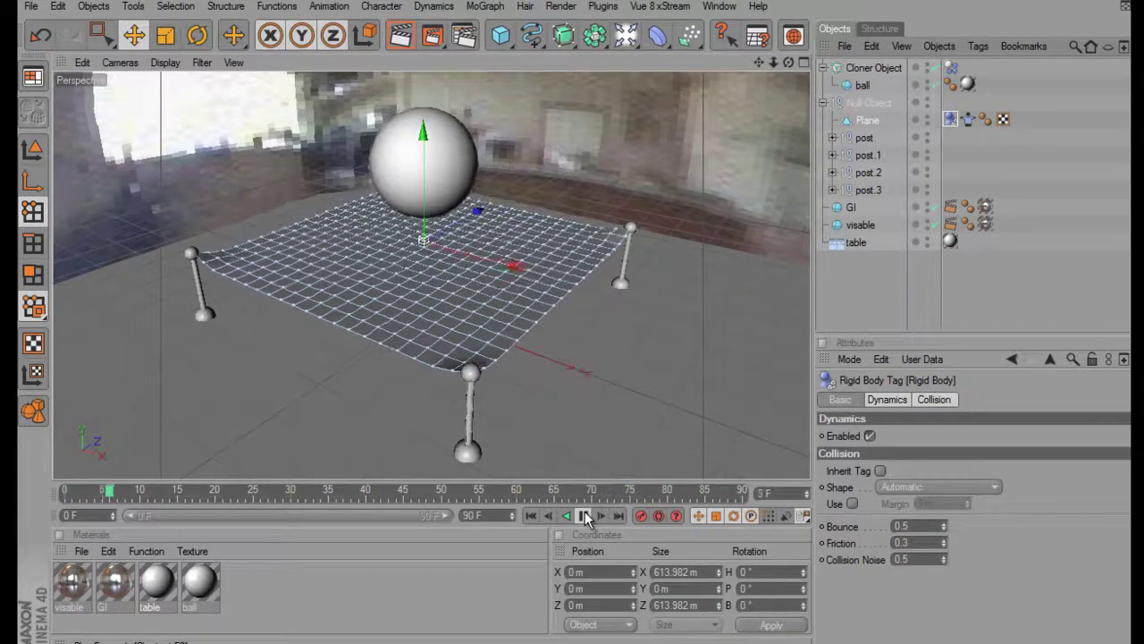
pyautogui.click(585, 514)
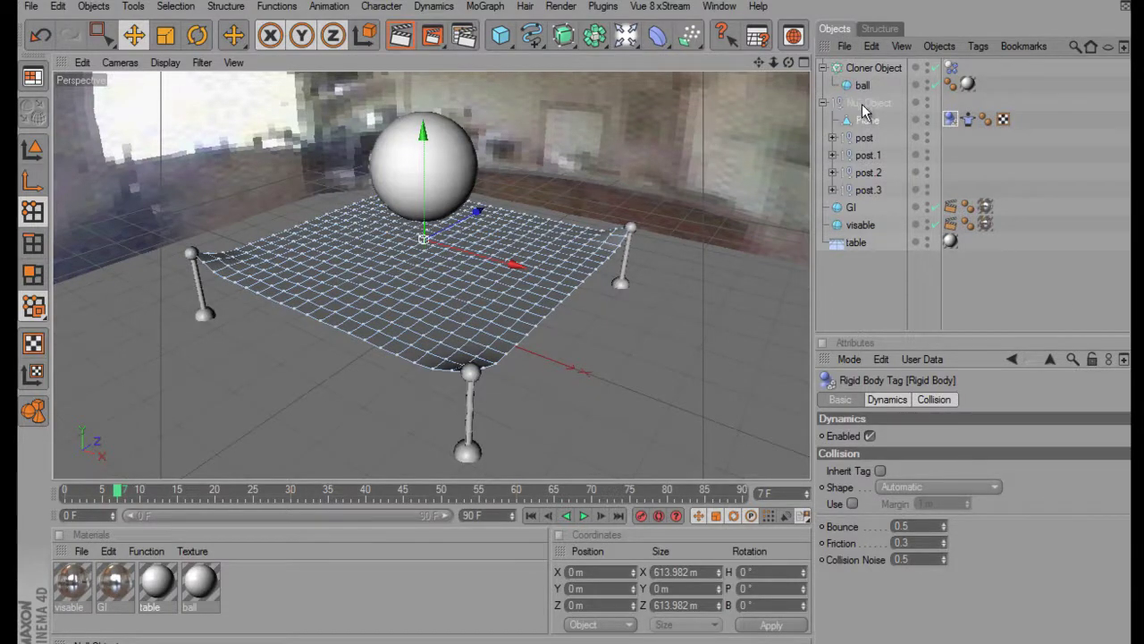
pyautogui.click(824, 102)
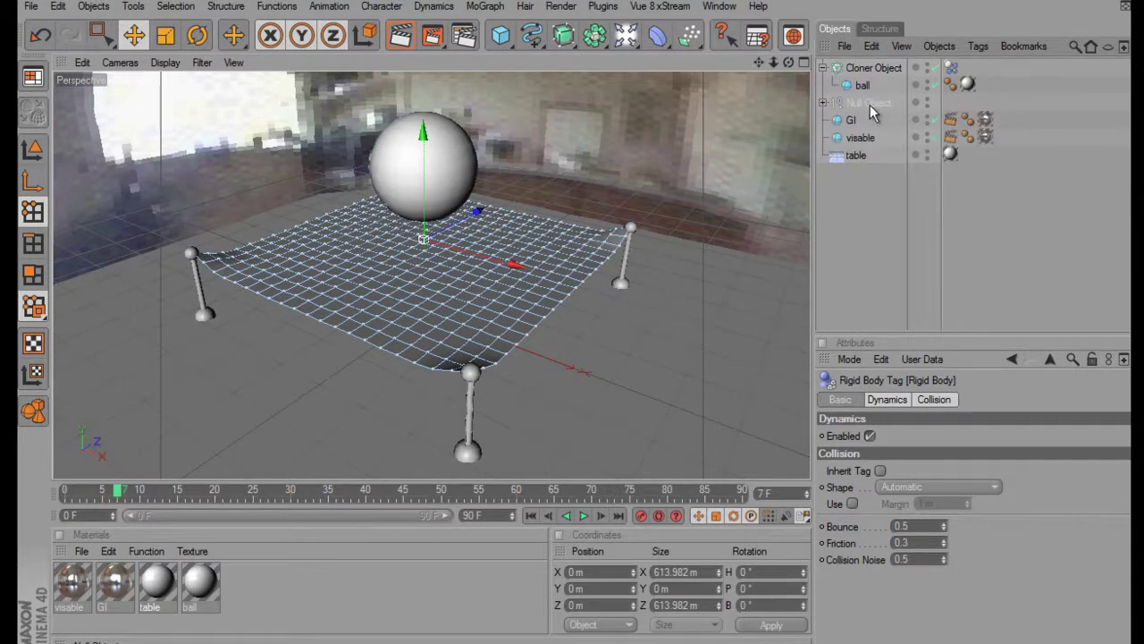
# - Collapse the Cloner Object and rename it 'ball'
pyautogui.click(822, 68)
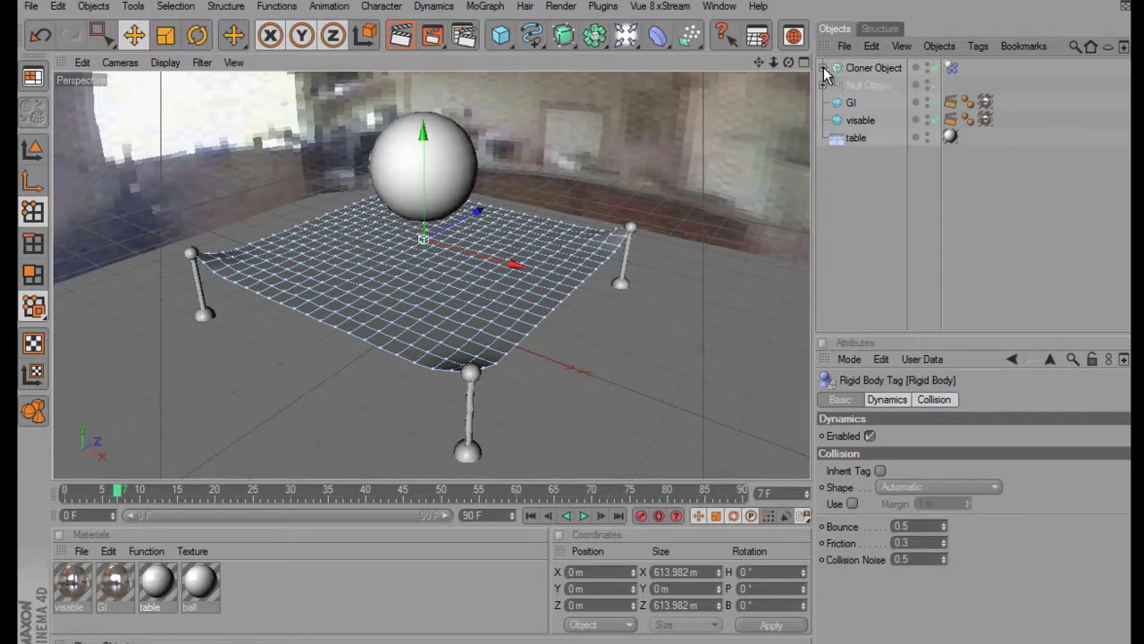
pyautogui.doubleClick(878, 68)
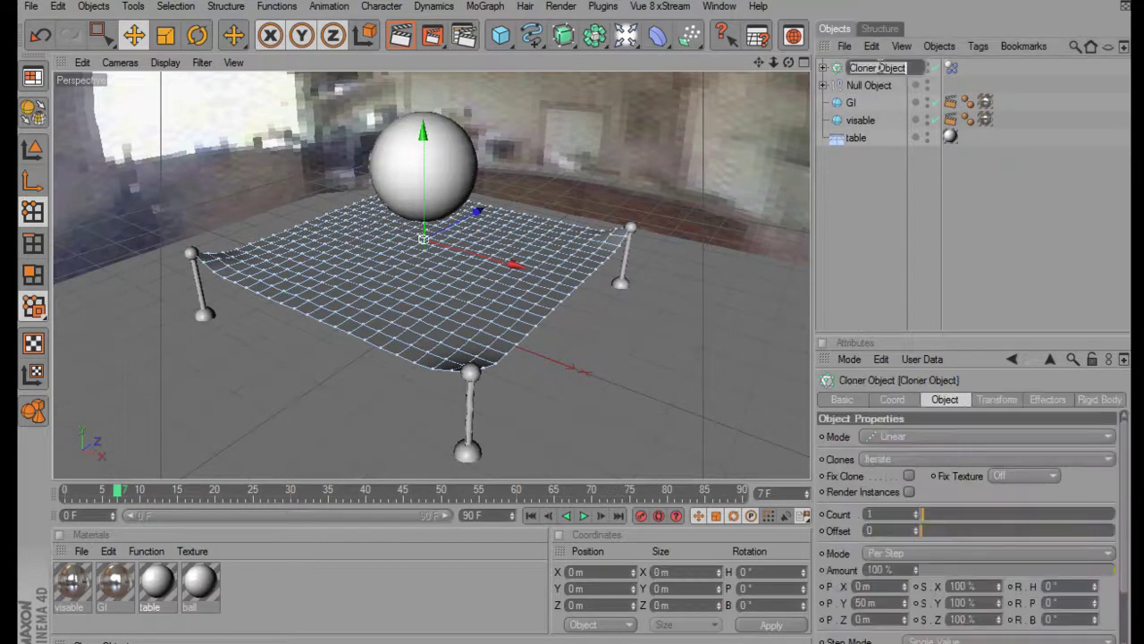
pyautogui.write('ball')
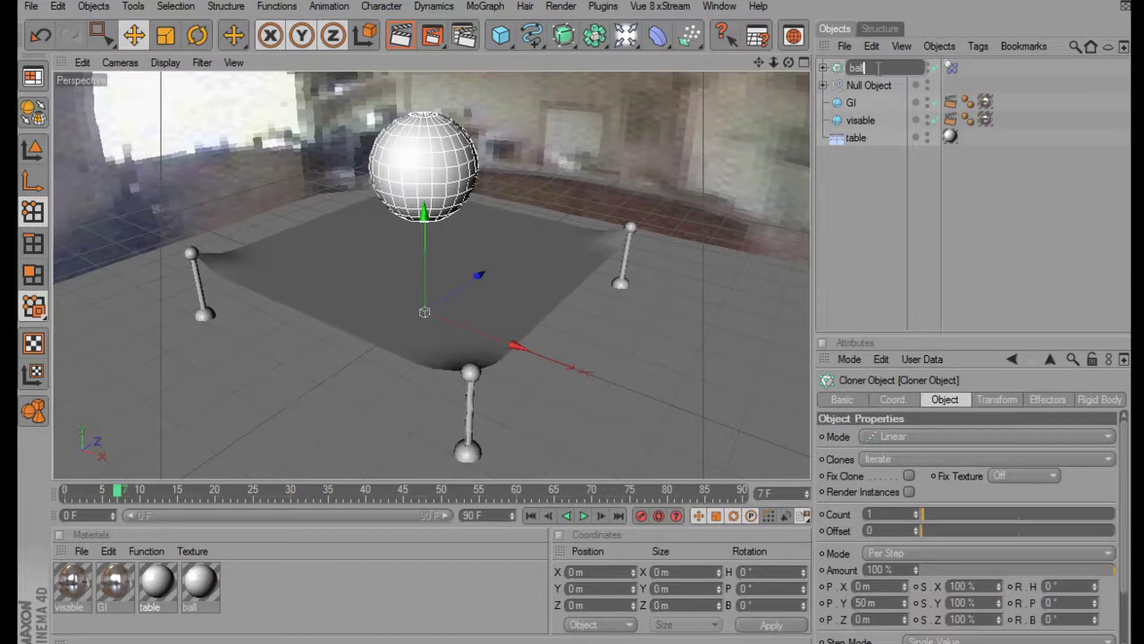
pyautogui.press('Return')
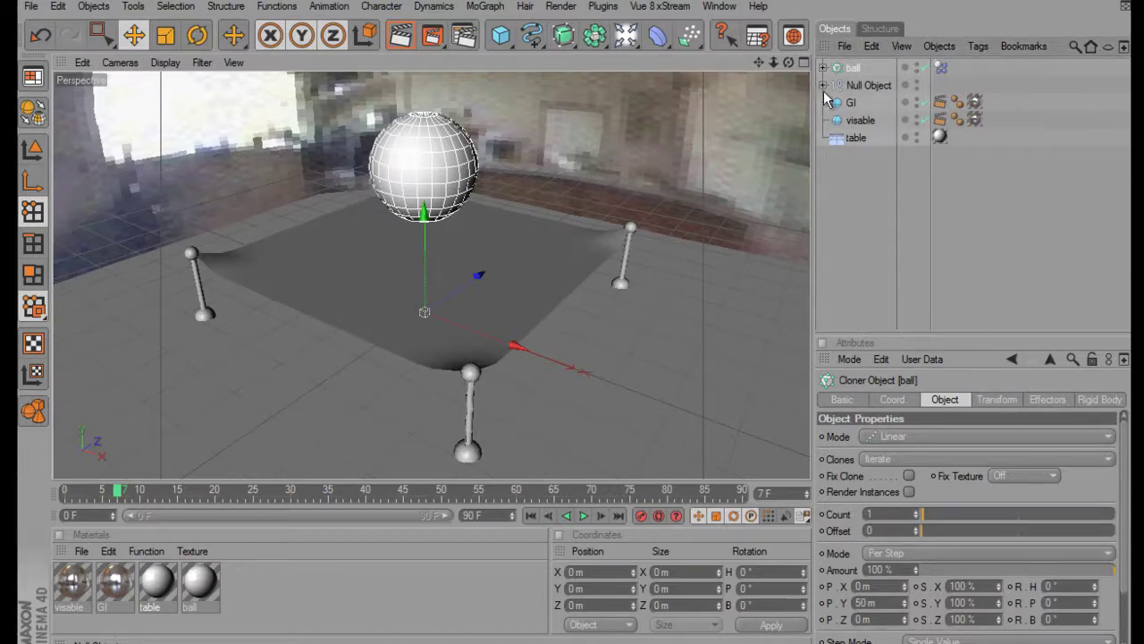
# - Rename the Null Object group to 'trampoline' and open the Content Browser
pyautogui.click(824, 85)
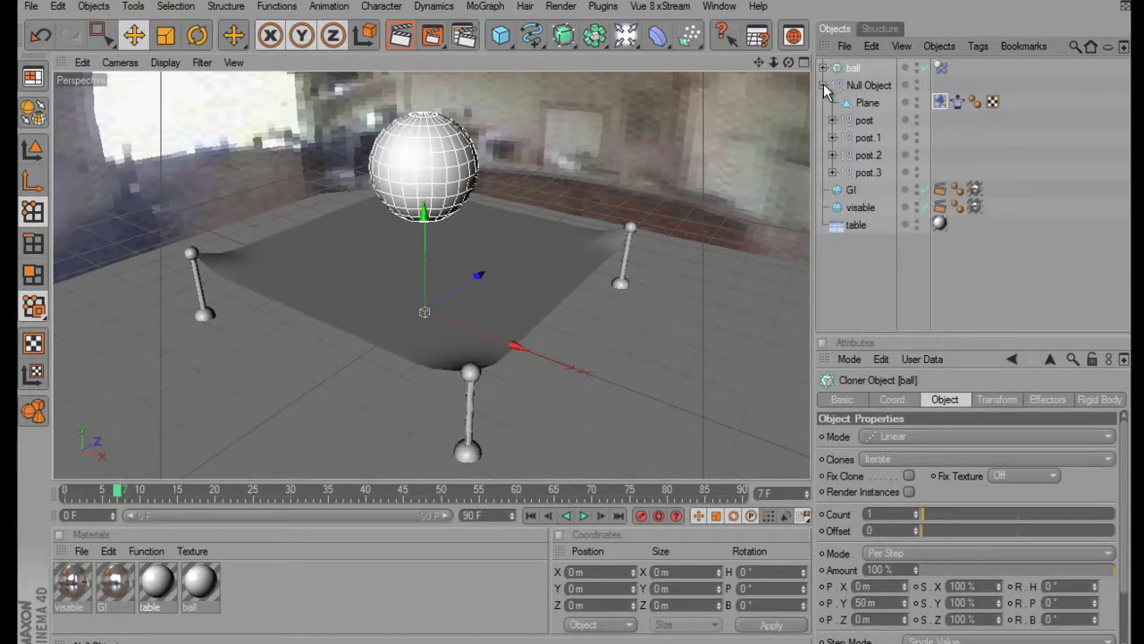
pyautogui.click(823, 83)
pyautogui.doubleClick(869, 84)
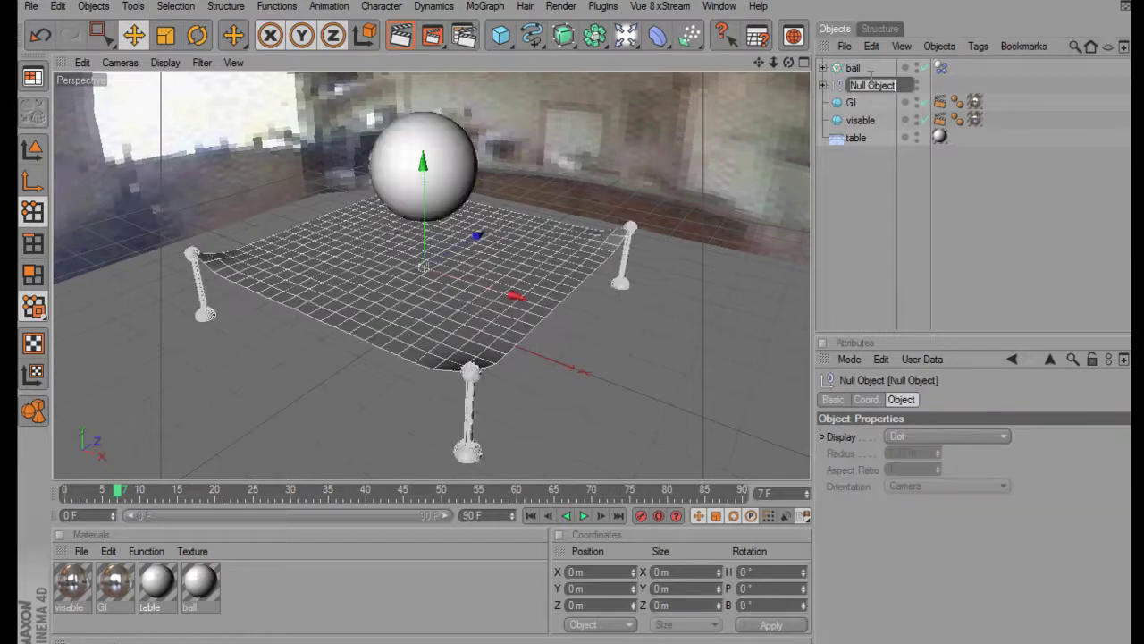
pyautogui.press('BackSpace')
pyautogui.write('ine')
pyautogui.press('Return')
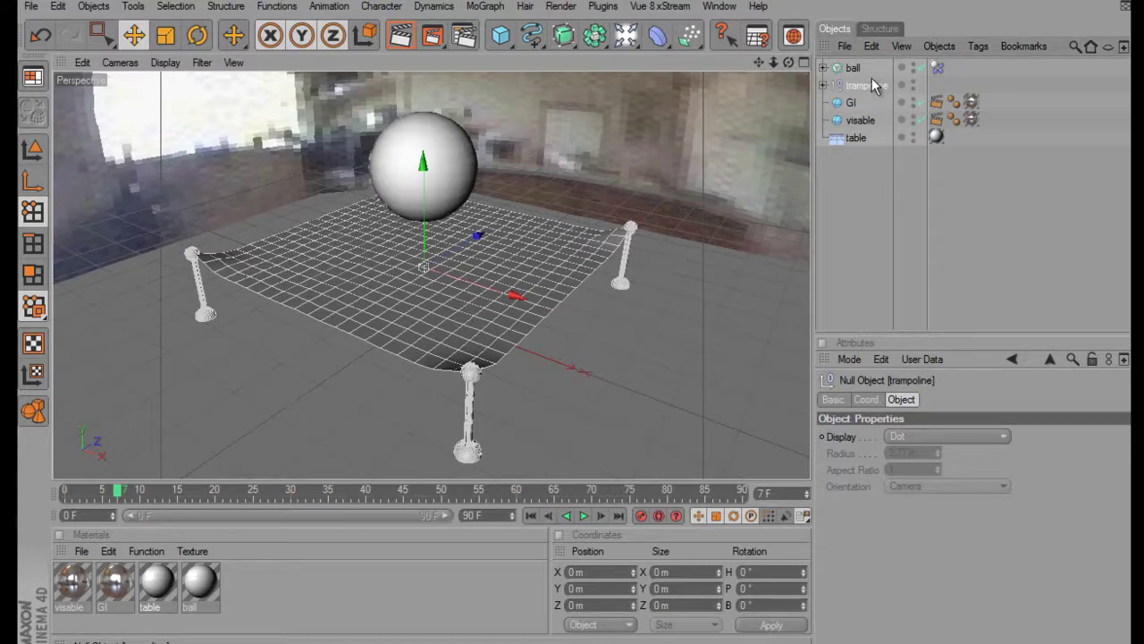
pyautogui.click(867, 184)
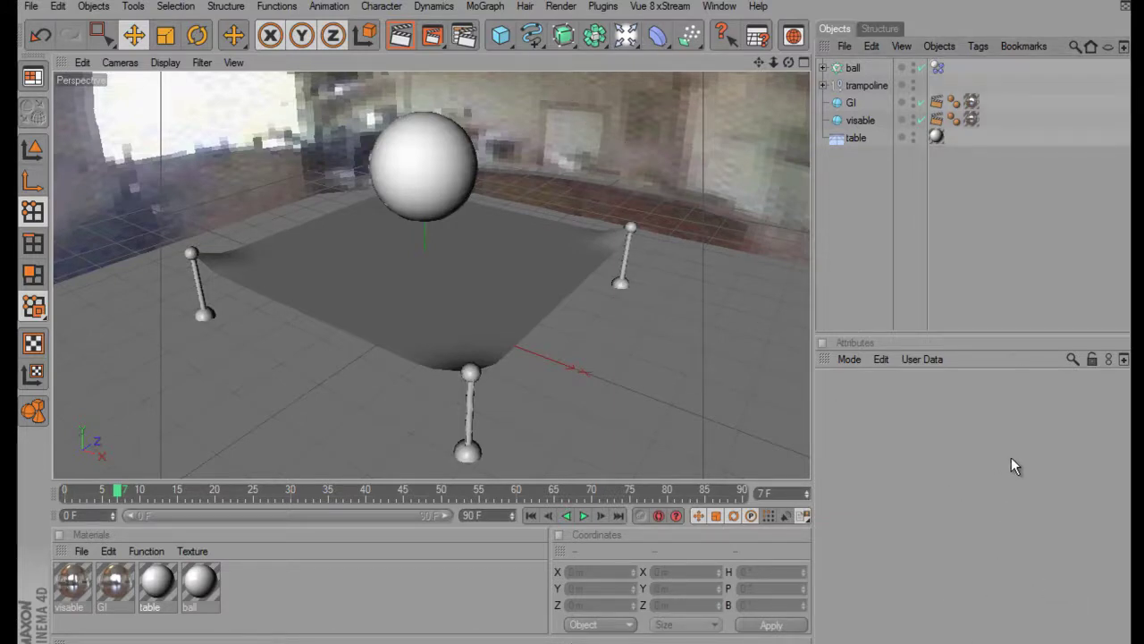
pyautogui.click(791, 36)
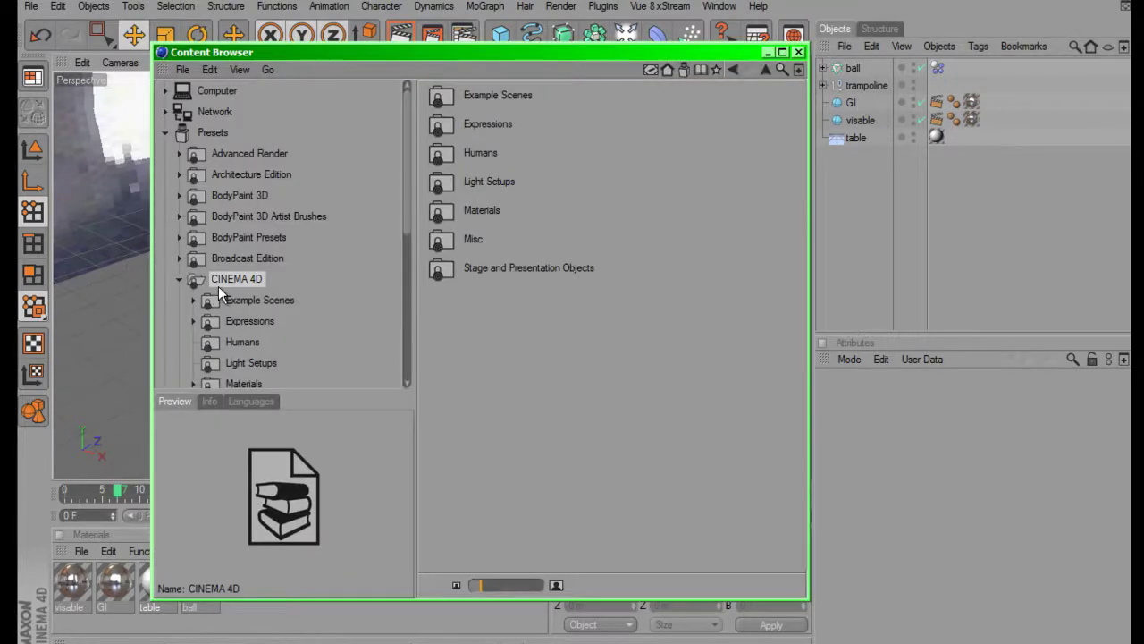
# - Apply the Materials > Fabrics > Misc TeaTowelC_d material to the trampoline Plane, then close the browser
pyautogui.doubleClick(437, 211)
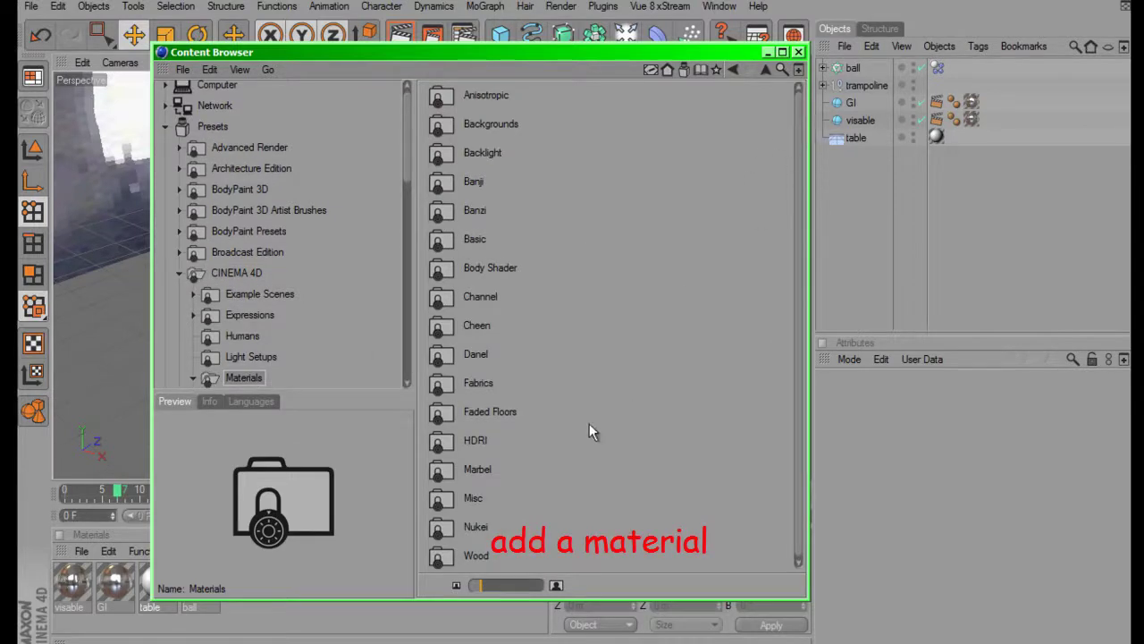
pyautogui.scroll(-1, 801, 286)
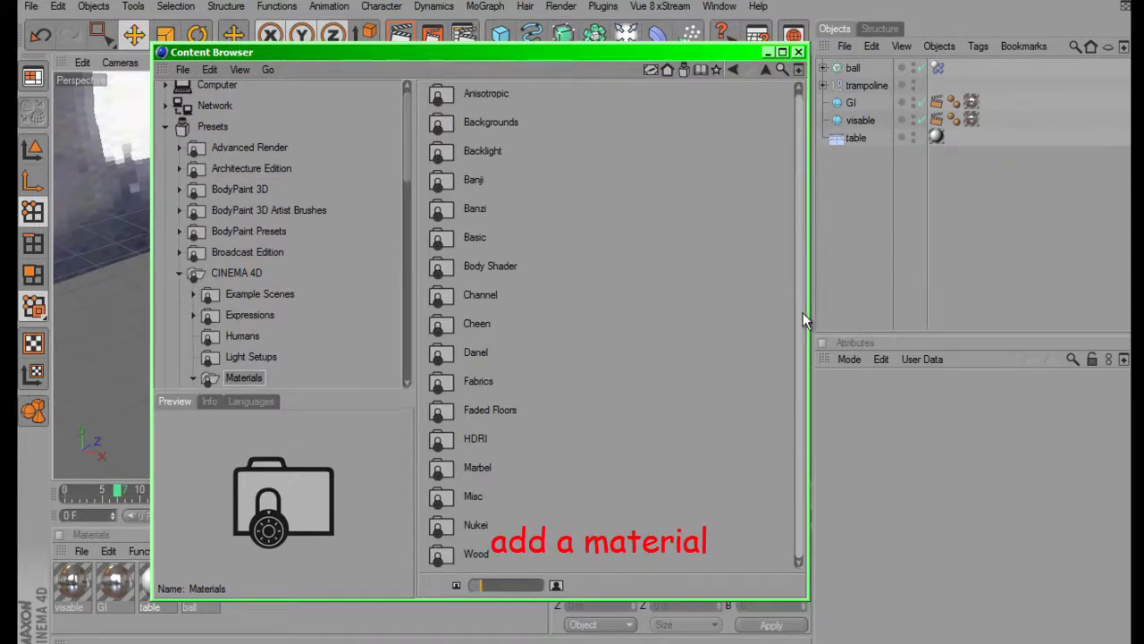
pyautogui.doubleClick(436, 385)
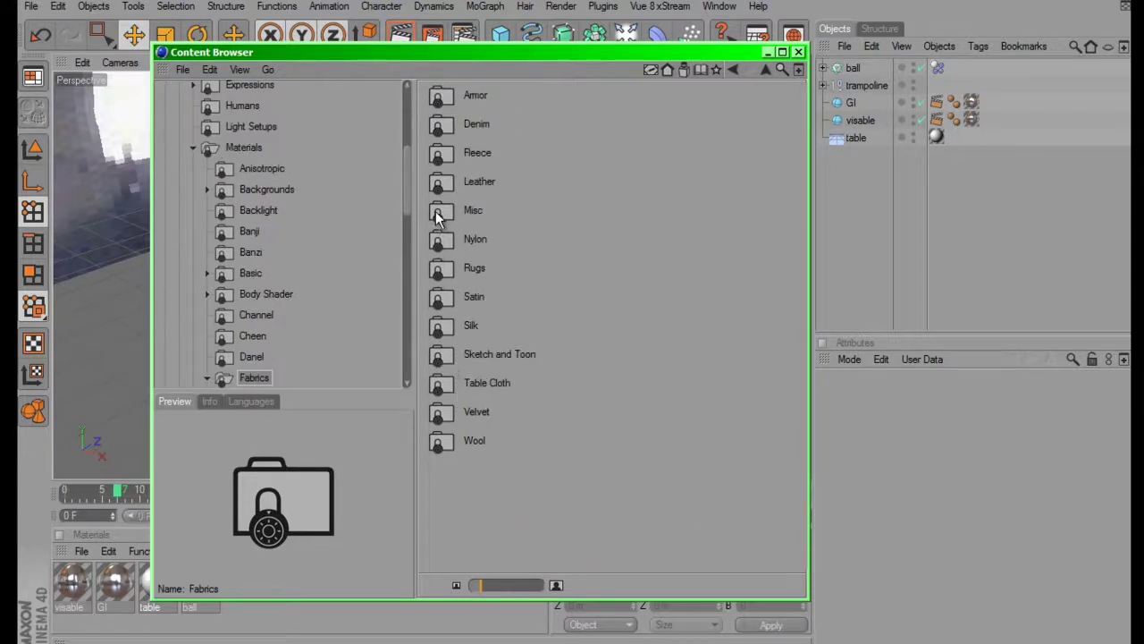
pyautogui.doubleClick(438, 214)
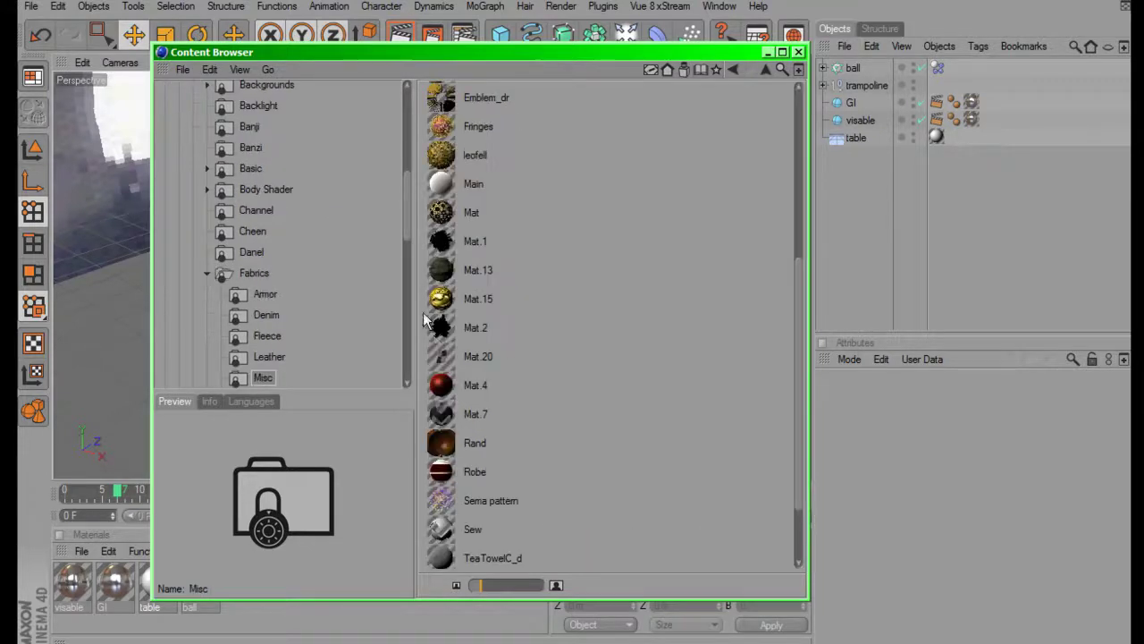
pyautogui.click(438, 560)
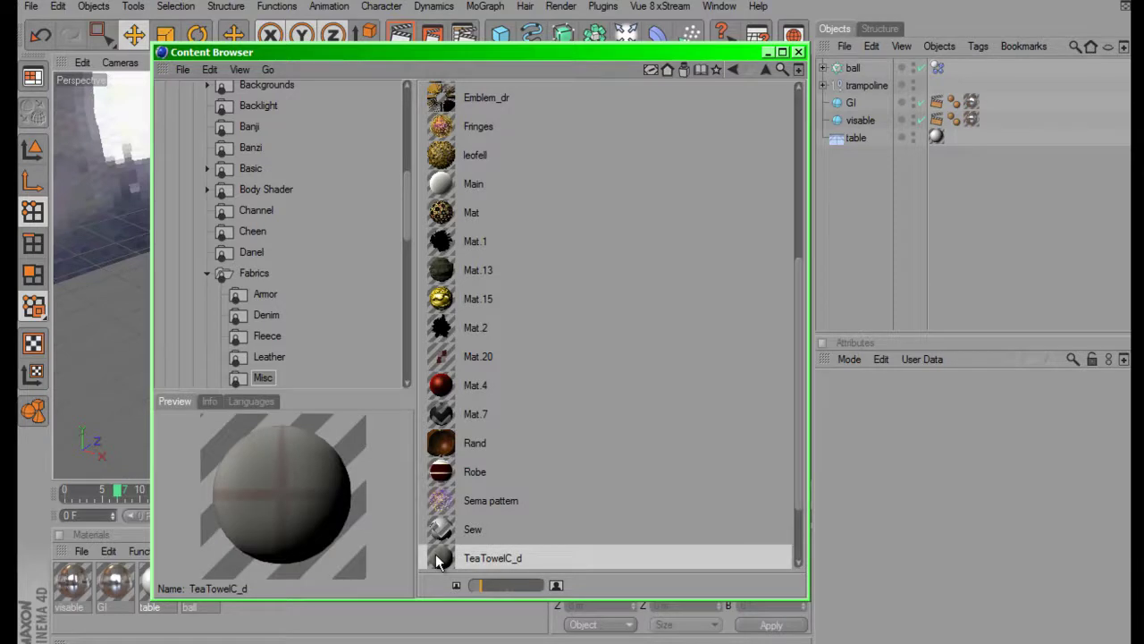
pyautogui.moveTo(438, 560)
pyautogui.mouseDown()
pyautogui.moveTo(883, 158)
pyautogui.moveTo(468, 513)
pyautogui.moveTo(942, 85)
pyautogui.mouseUp()
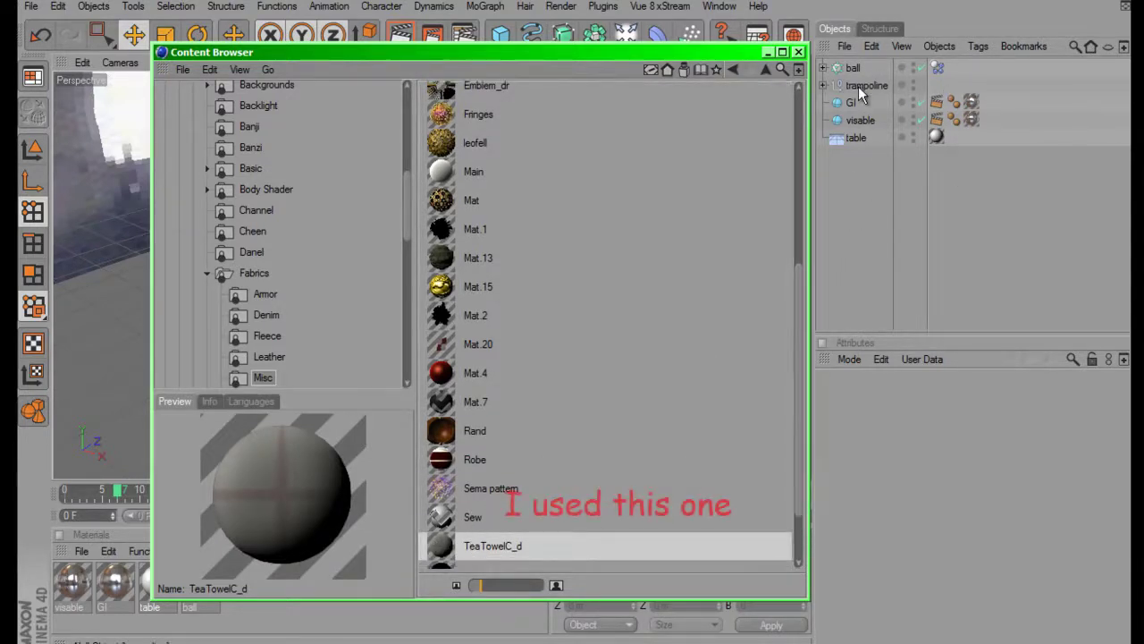
pyautogui.click(824, 85)
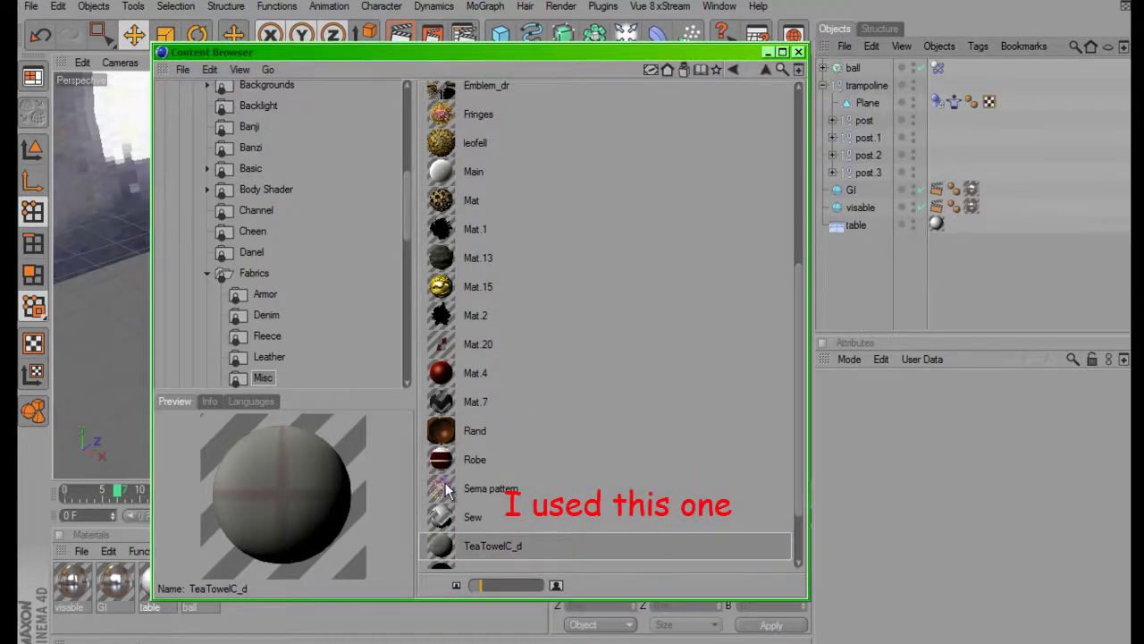
pyautogui.moveTo(444, 547); pyautogui.dragTo(868, 103)
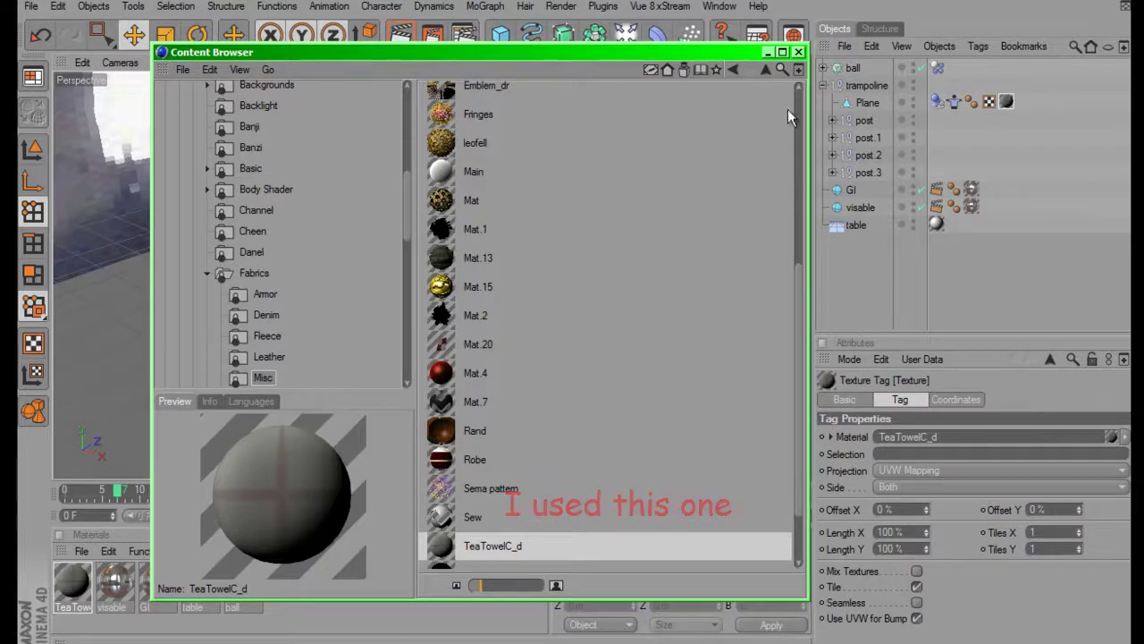
pyautogui.click(798, 53)
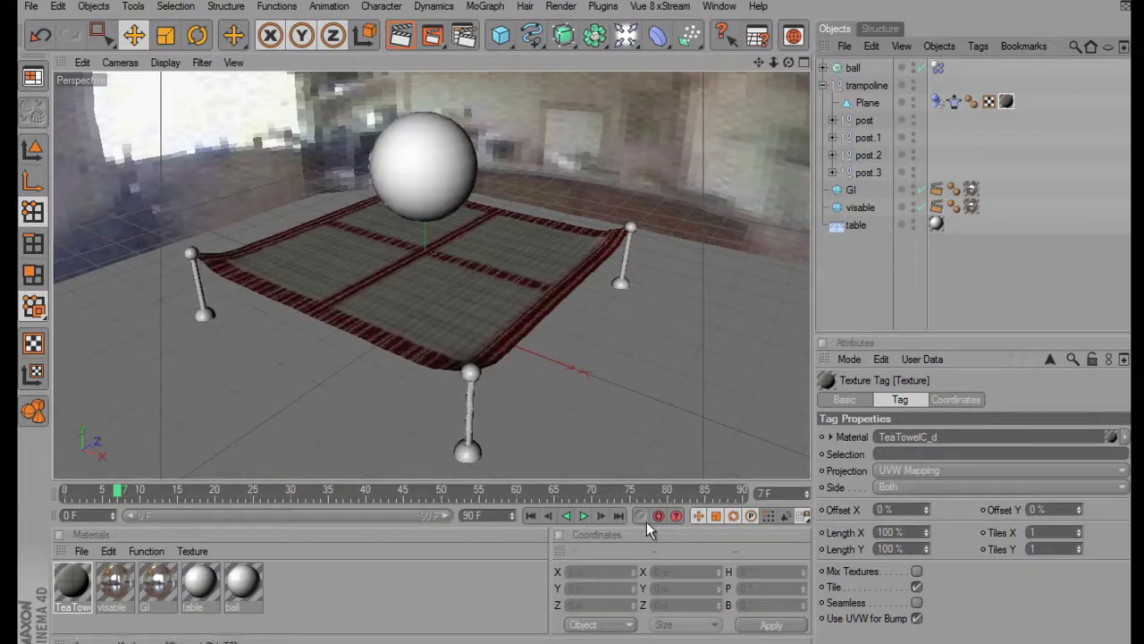
# - Preview the cloth animation, rewind to frame 0 and set the end frame to 180 F
pyautogui.click(586, 516)
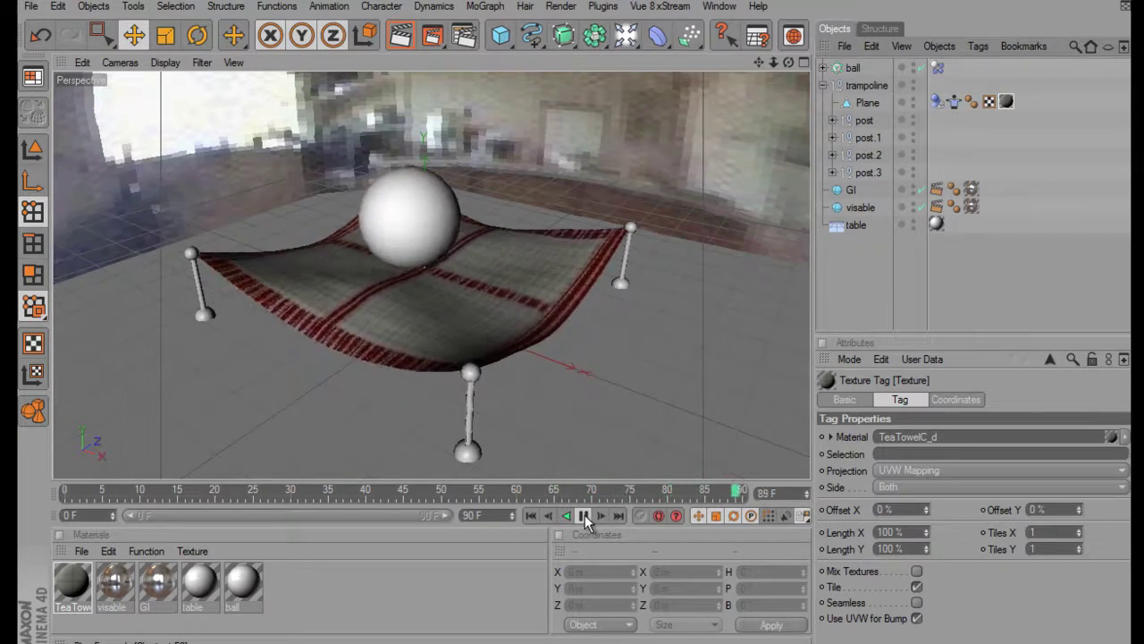
pyautogui.click(531, 515)
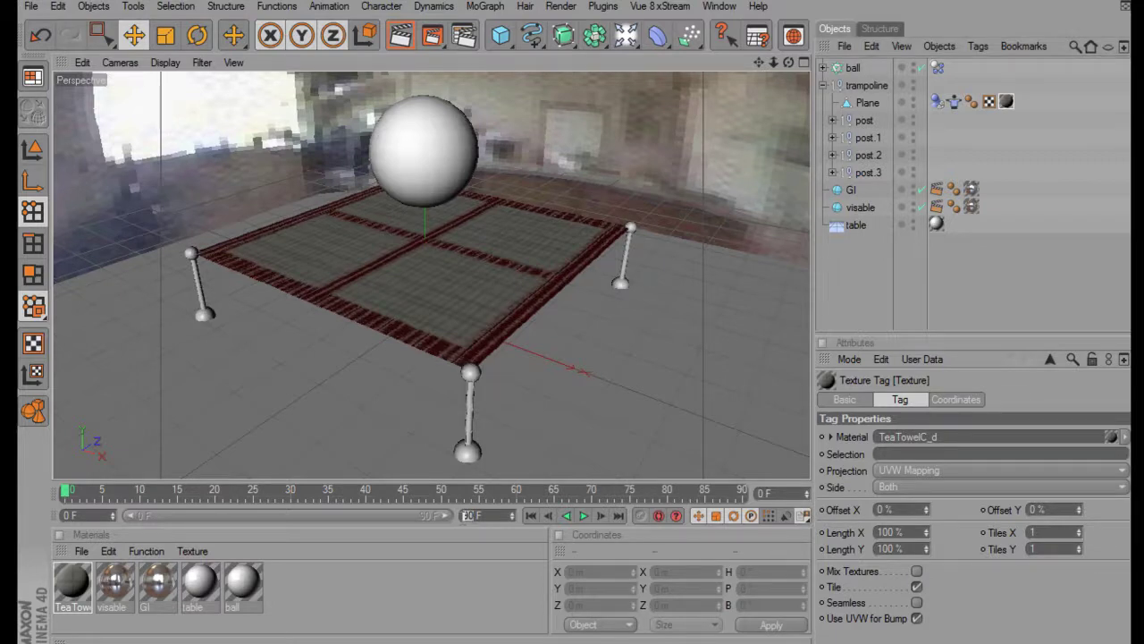
pyautogui.write('180')
pyautogui.press('Return')
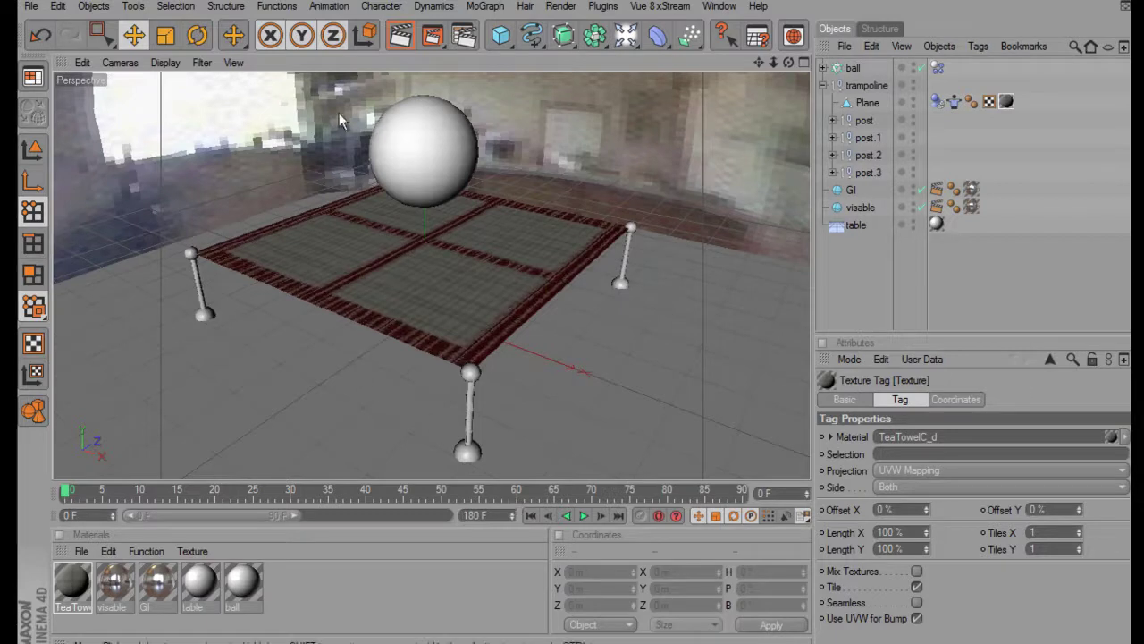
pyautogui.click(463, 37)
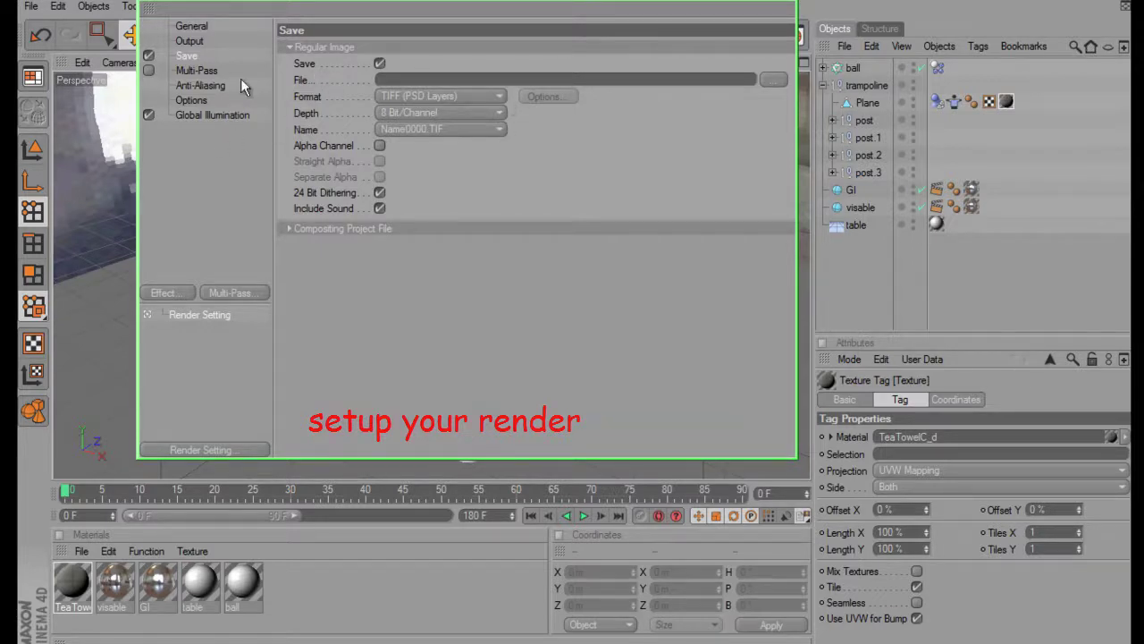
# - Set the render frame range to All Frames (0–180) and keep Geometry anti-aliasing
pyautogui.click(199, 41)
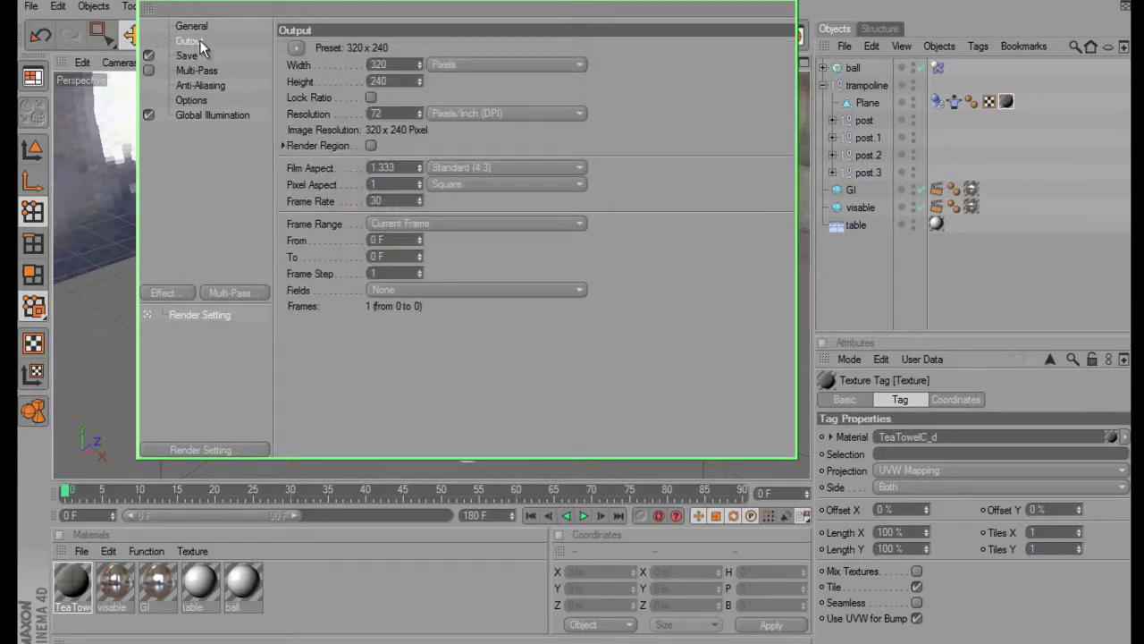
pyautogui.click(580, 223)
pyautogui.click(552, 272)
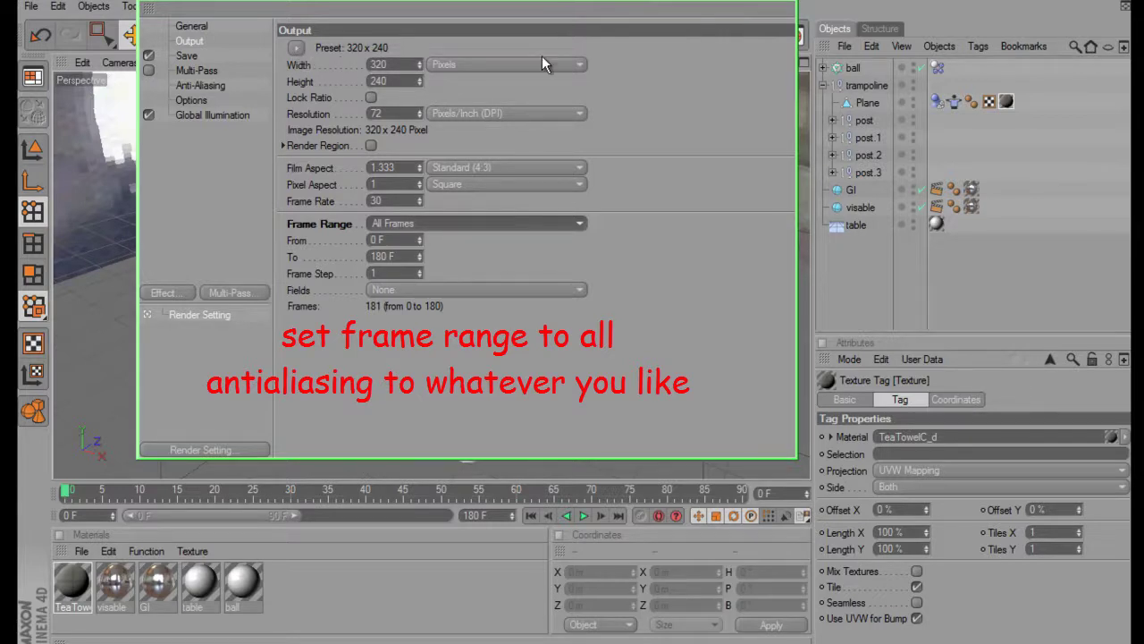
pyautogui.click(186, 87)
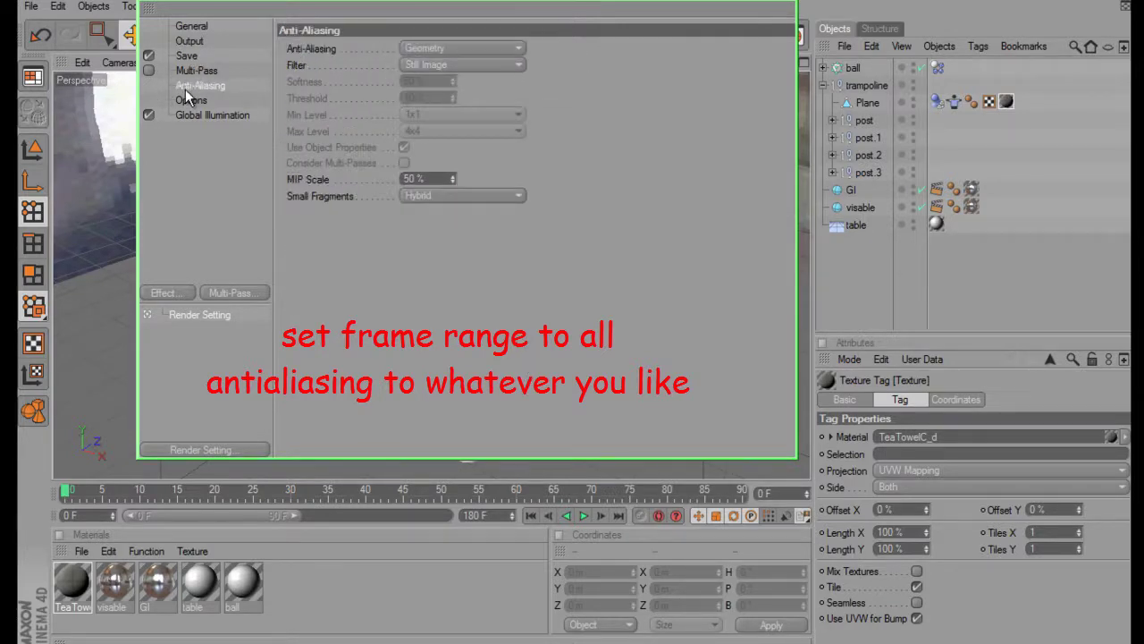
pyautogui.click(521, 52)
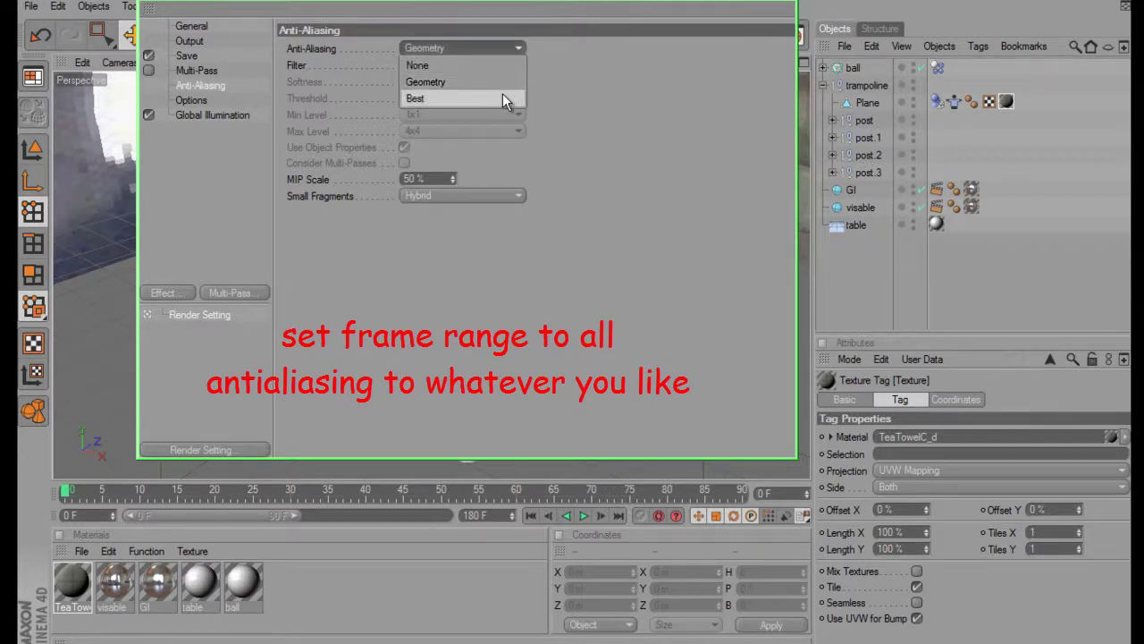
pyautogui.click(503, 84)
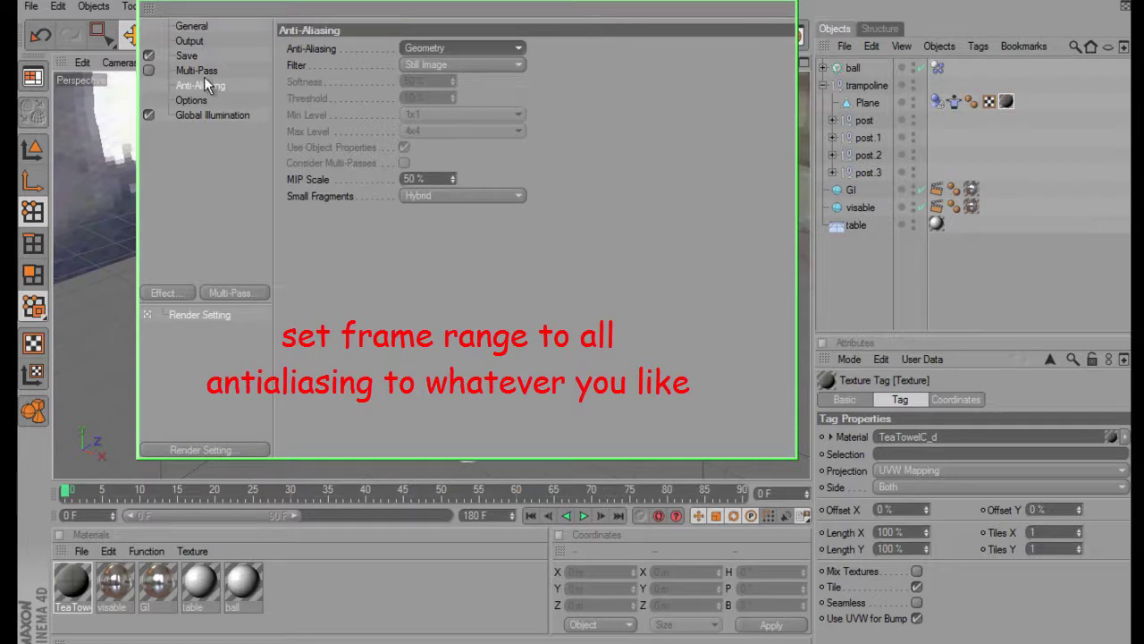
# - Leave film aspect at Standard (4:3), close Render Settings and start rendering to the Picture Viewer
pyautogui.click(197, 38)
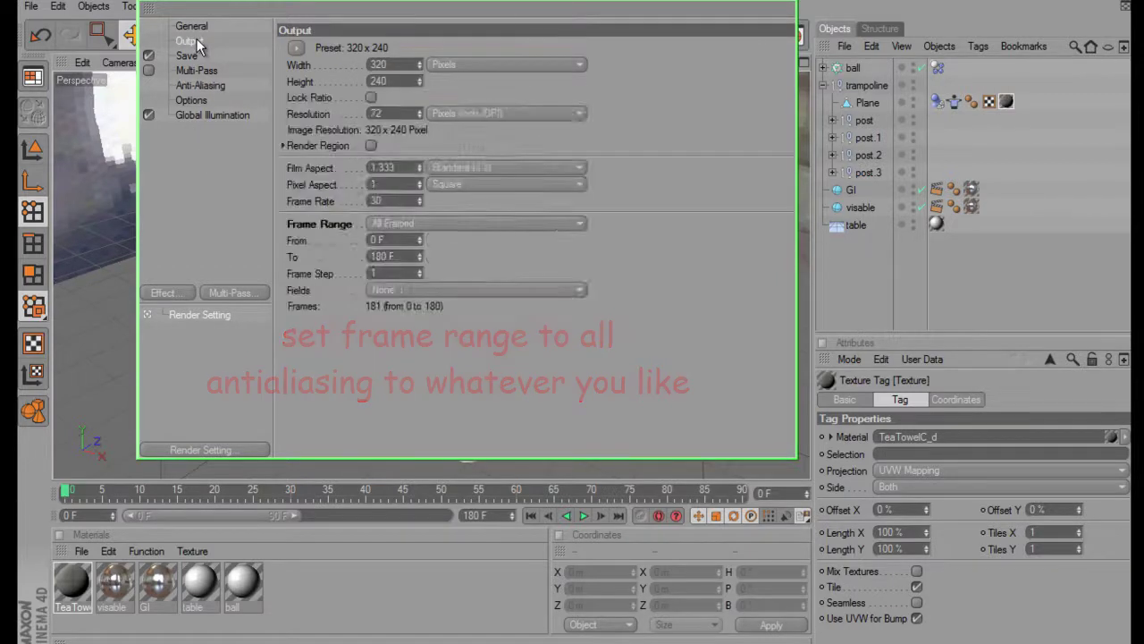
pyautogui.click(581, 170)
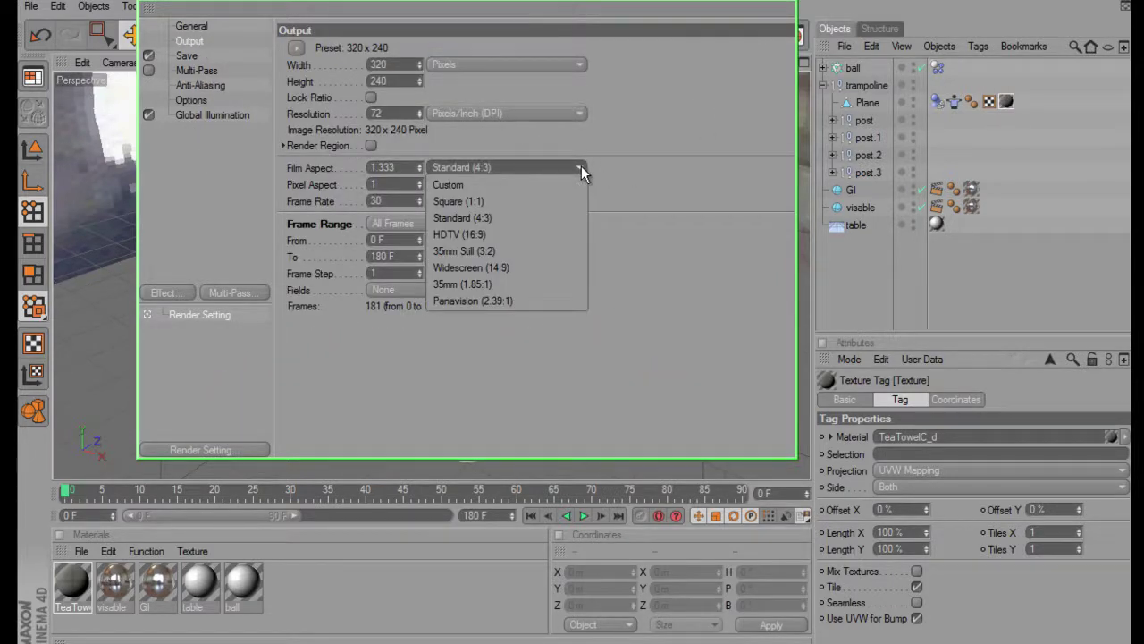
pyautogui.click(650, 176)
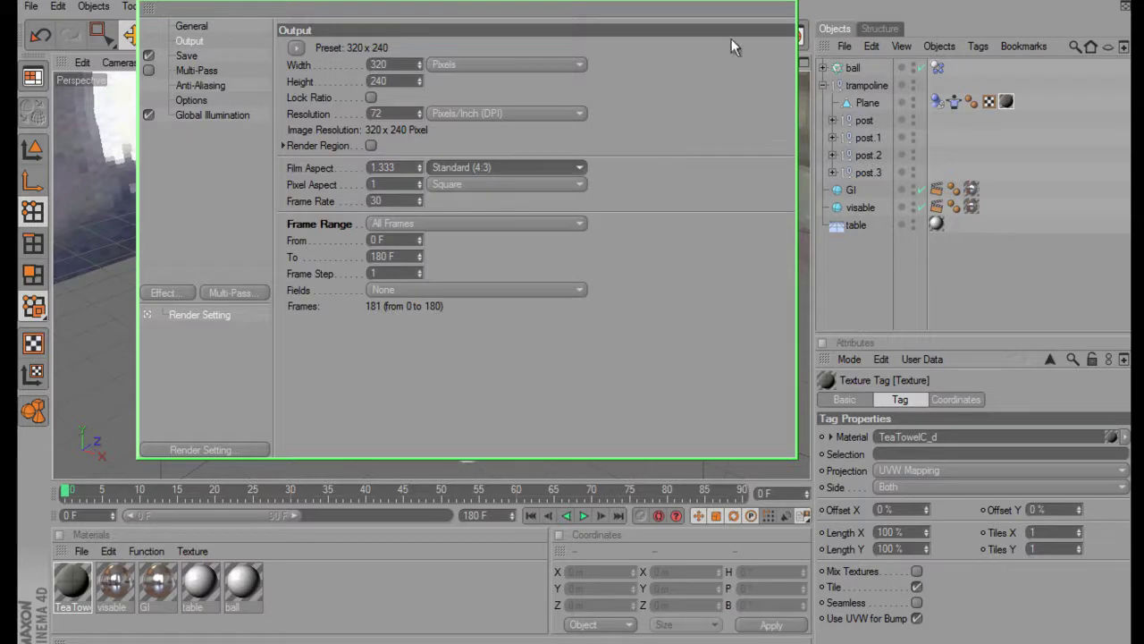
pyautogui.click(786, 7)
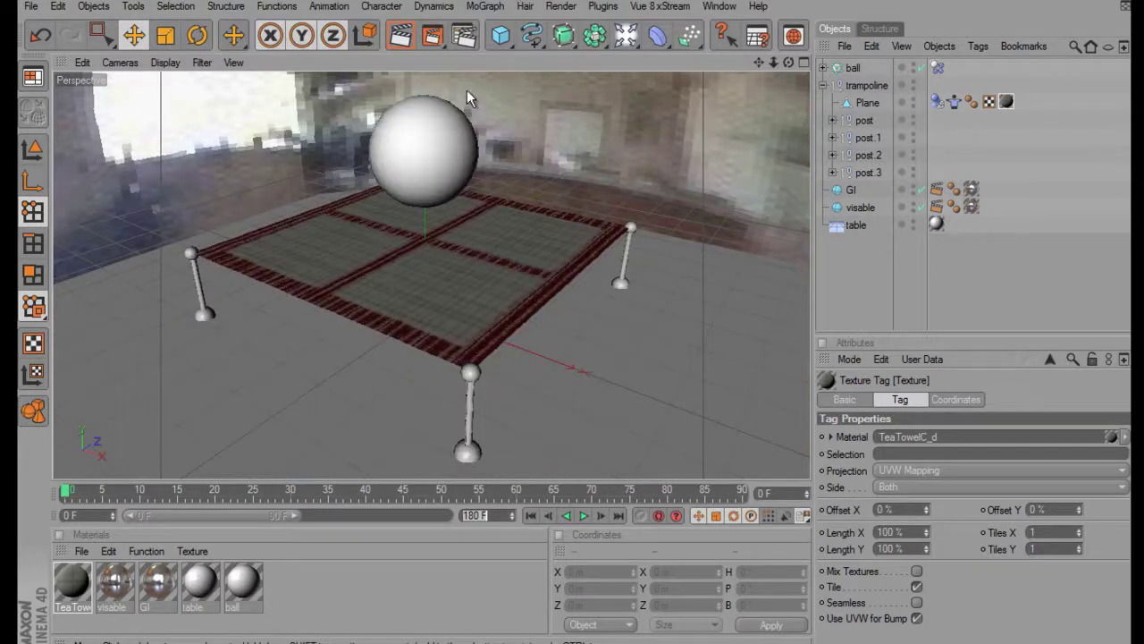
pyautogui.click(433, 39)
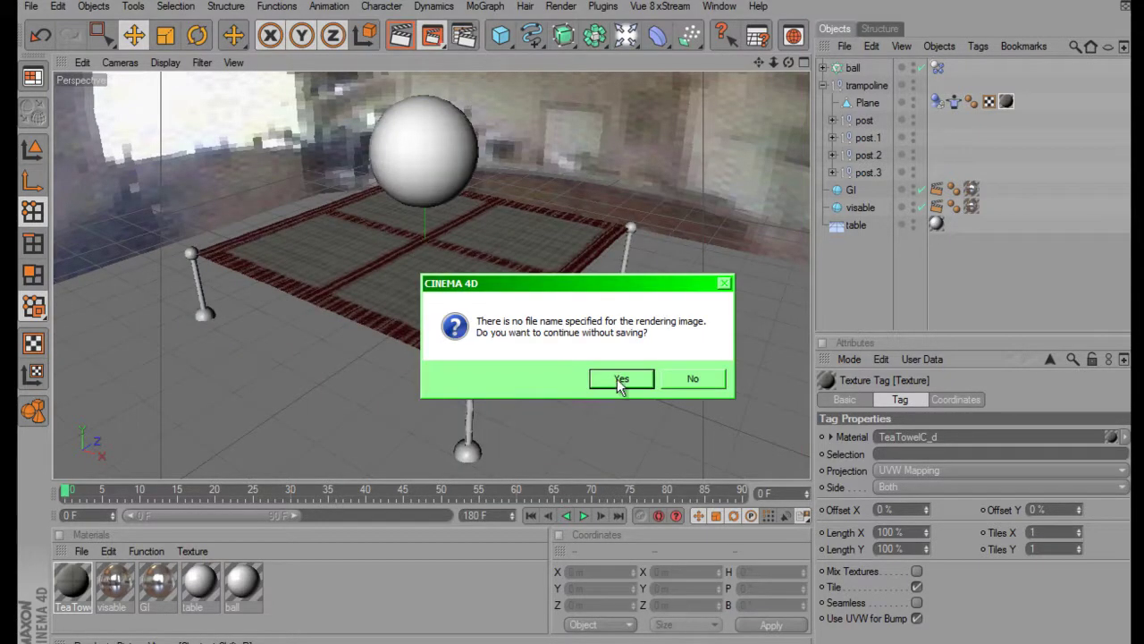
# - Decline rendering without a file name and set the output format to QuickTime Movie
pyautogui.click(689, 379)
pyautogui.click(464, 35)
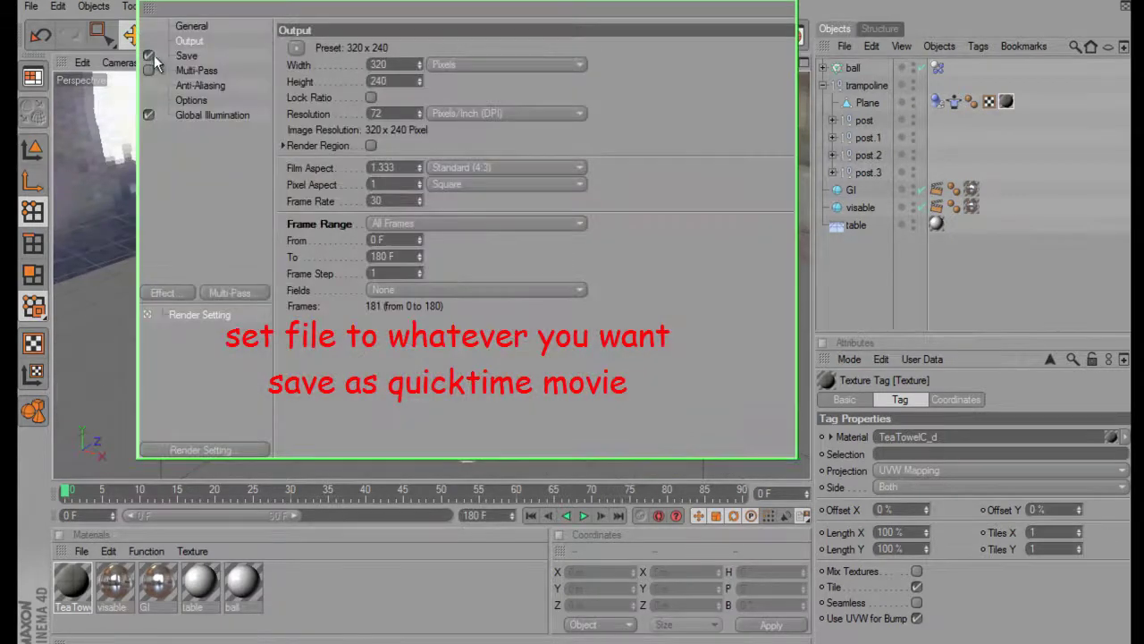
pyautogui.click(188, 56)
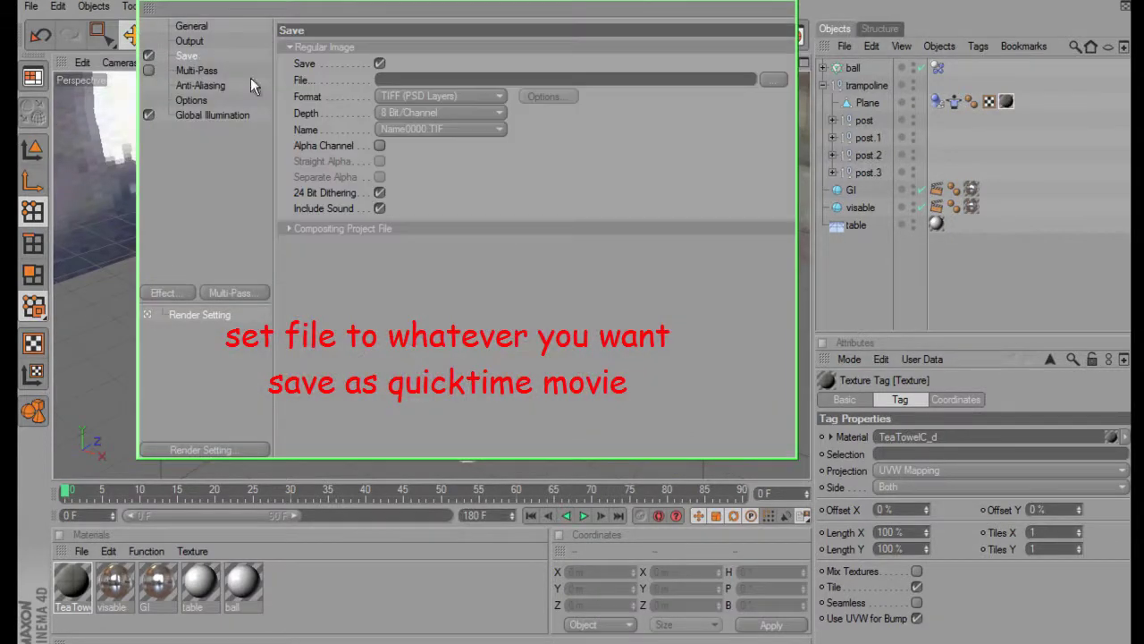
pyautogui.click(490, 94)
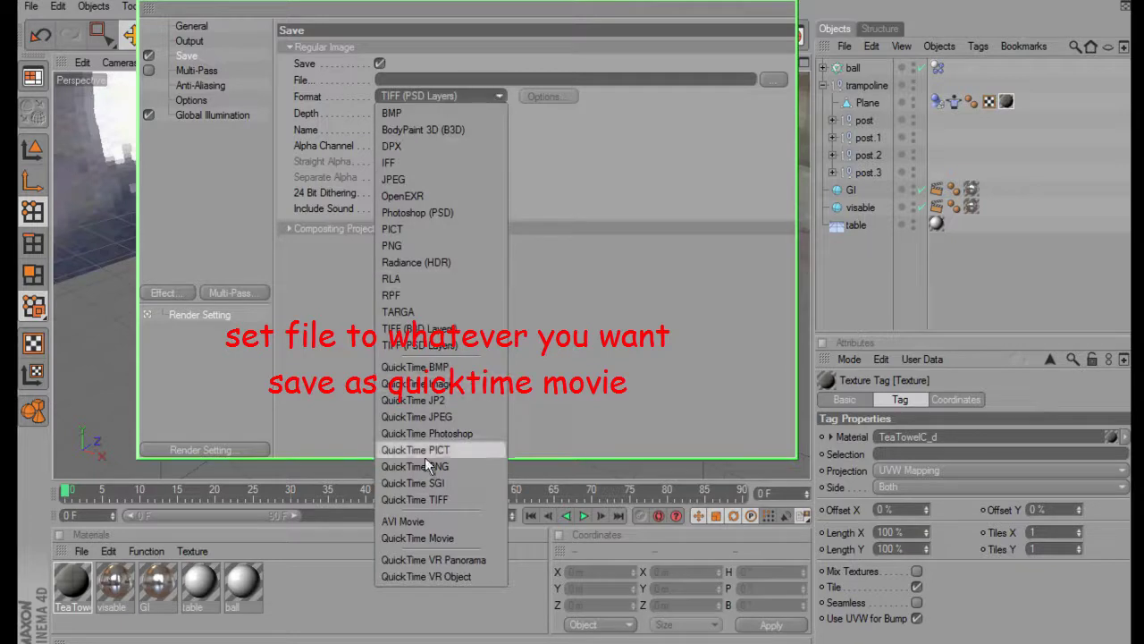
pyautogui.click(451, 536)
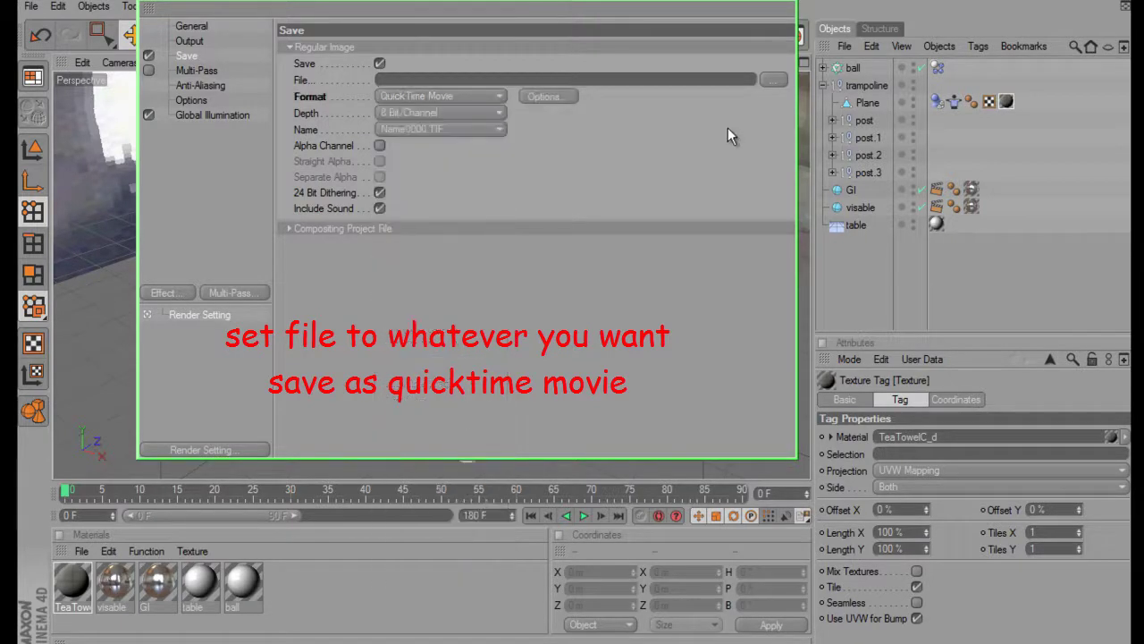
# - Set the movie's save path to Desktop\mograph tut\simple ani.mov
pyautogui.click(767, 78)
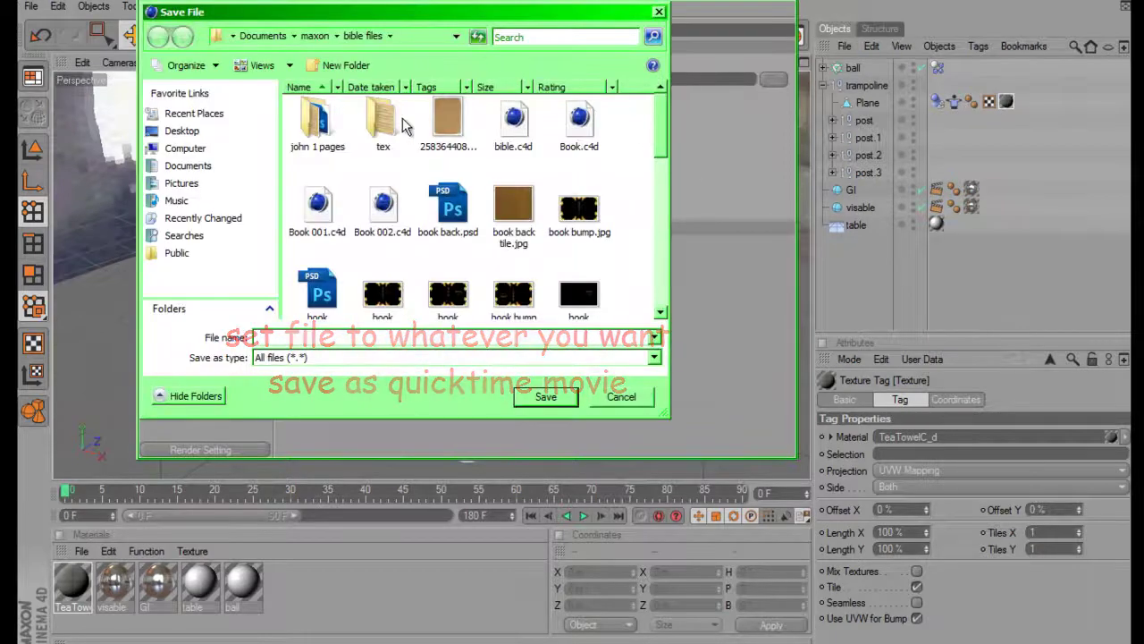
pyautogui.click(200, 133)
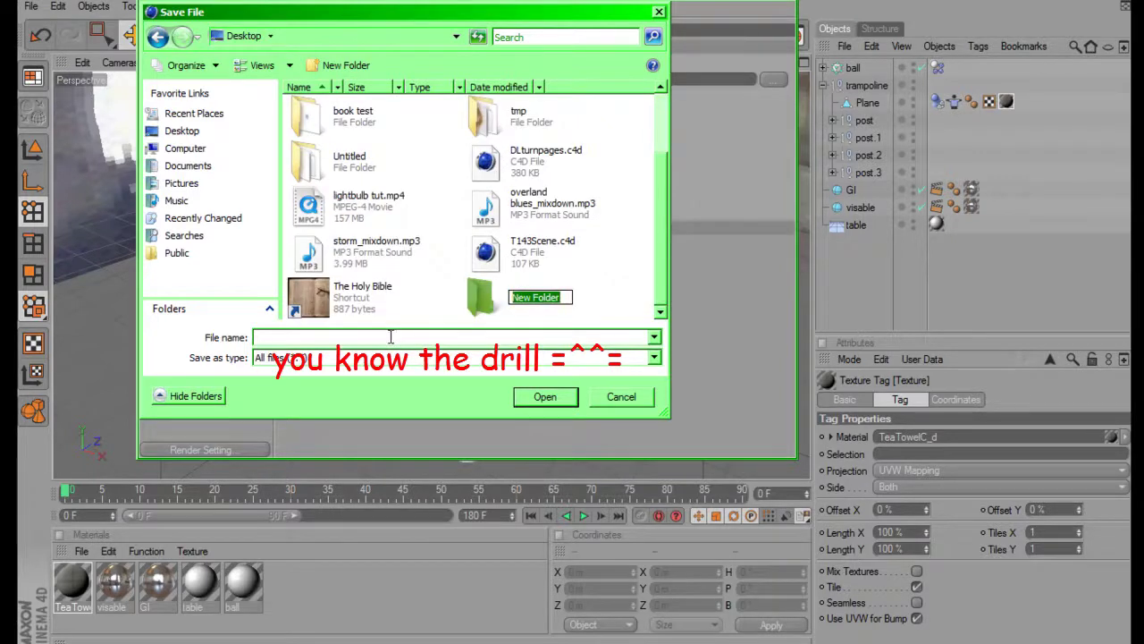
pyautogui.click(391, 336)
pyautogui.write('mo')
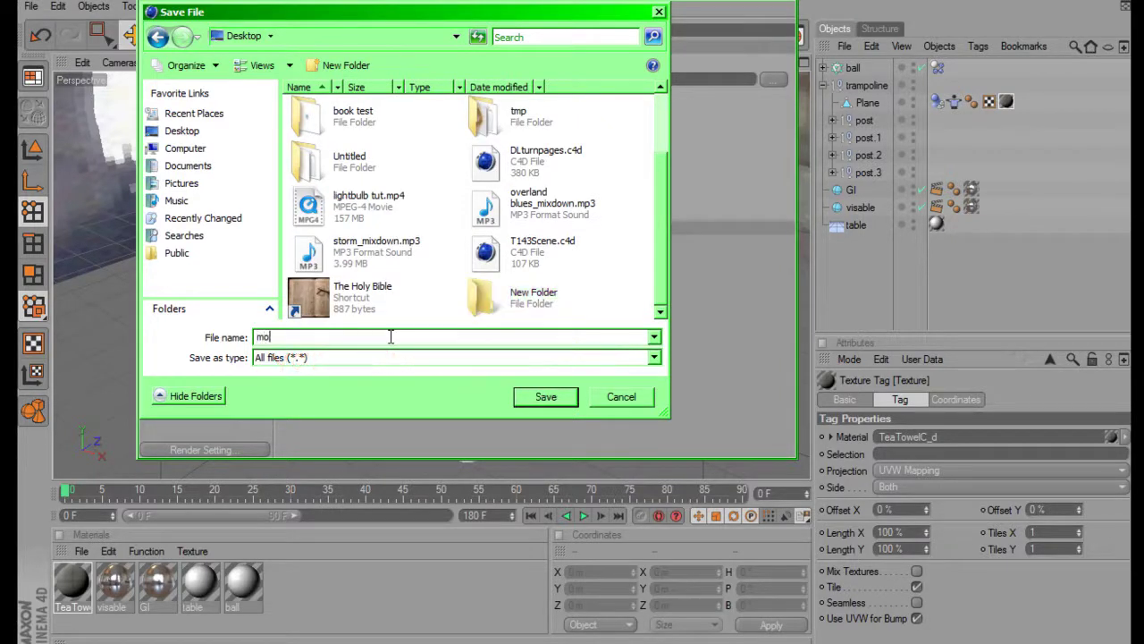
pyautogui.write('graph ')
pyautogui.write('tut')
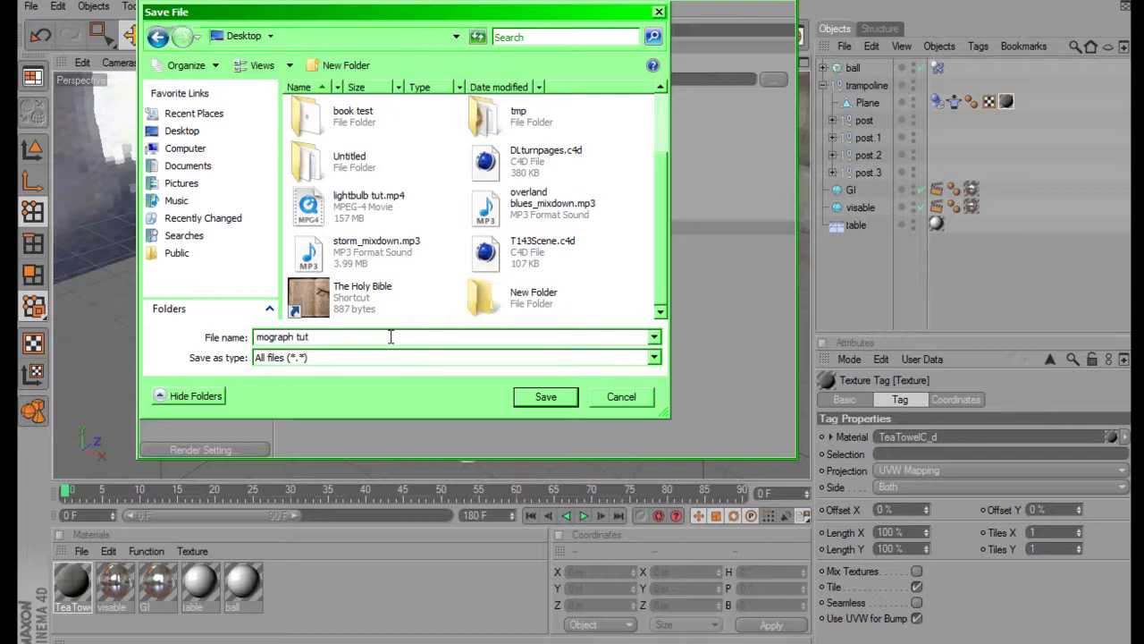
pyautogui.press('Return')
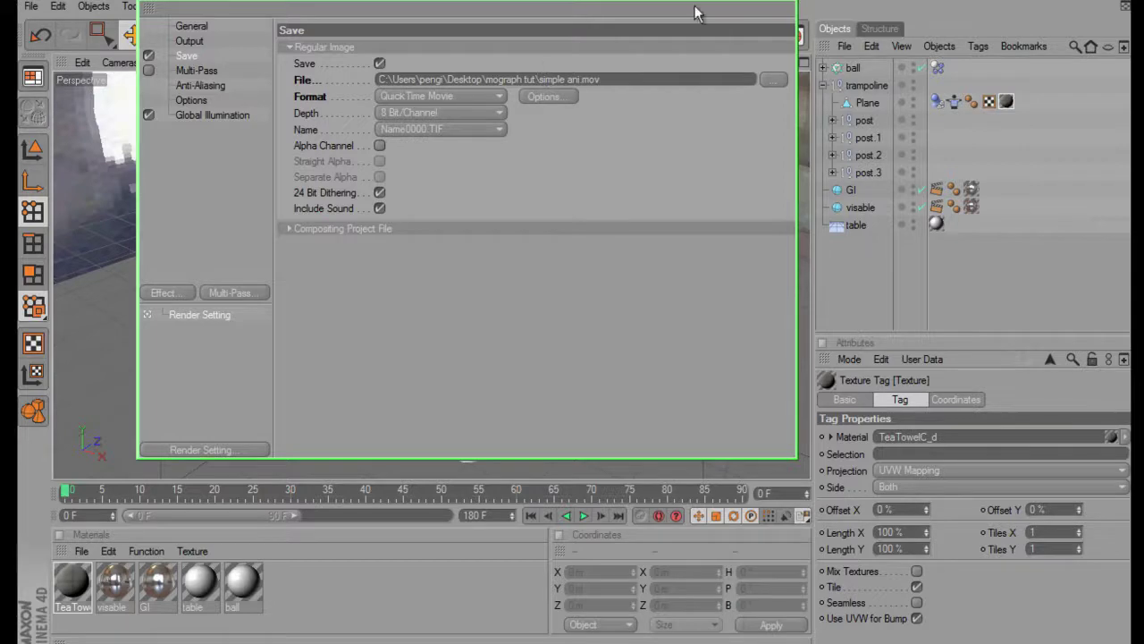
# - Close Render Settings and render the trampoline animation out to the QuickTime movie
pyautogui.click(784, 6)
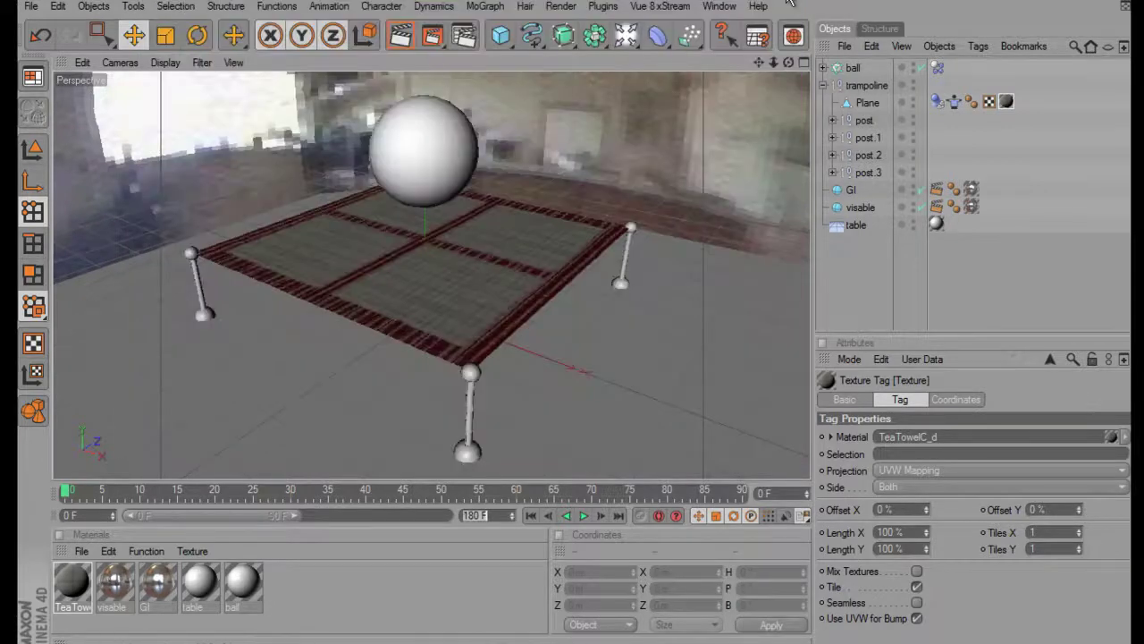
pyautogui.click(434, 40)
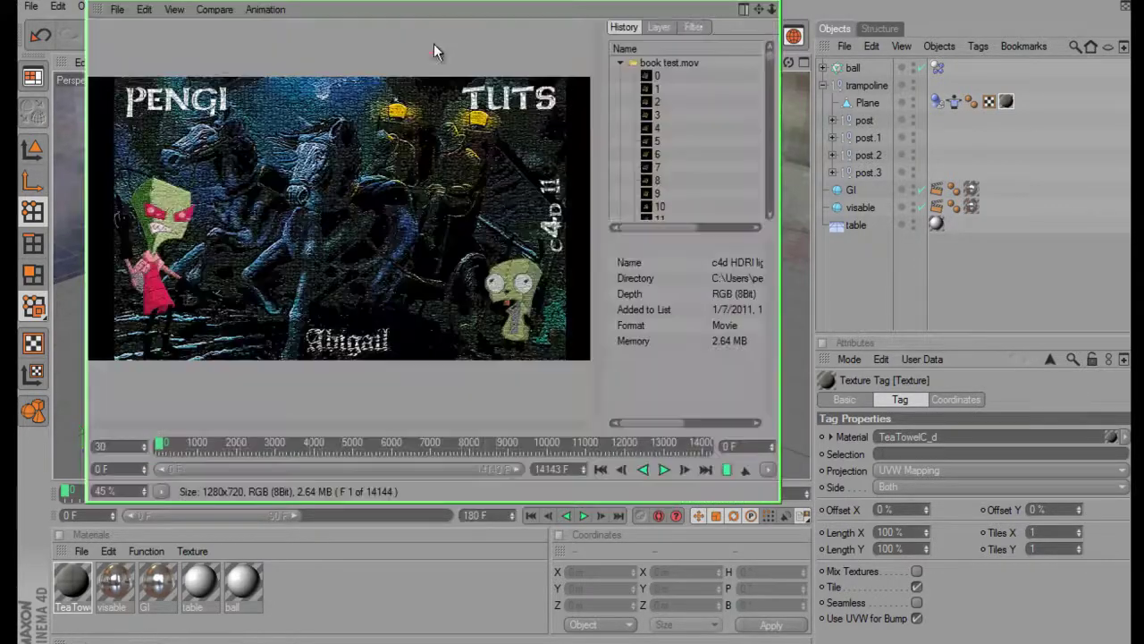